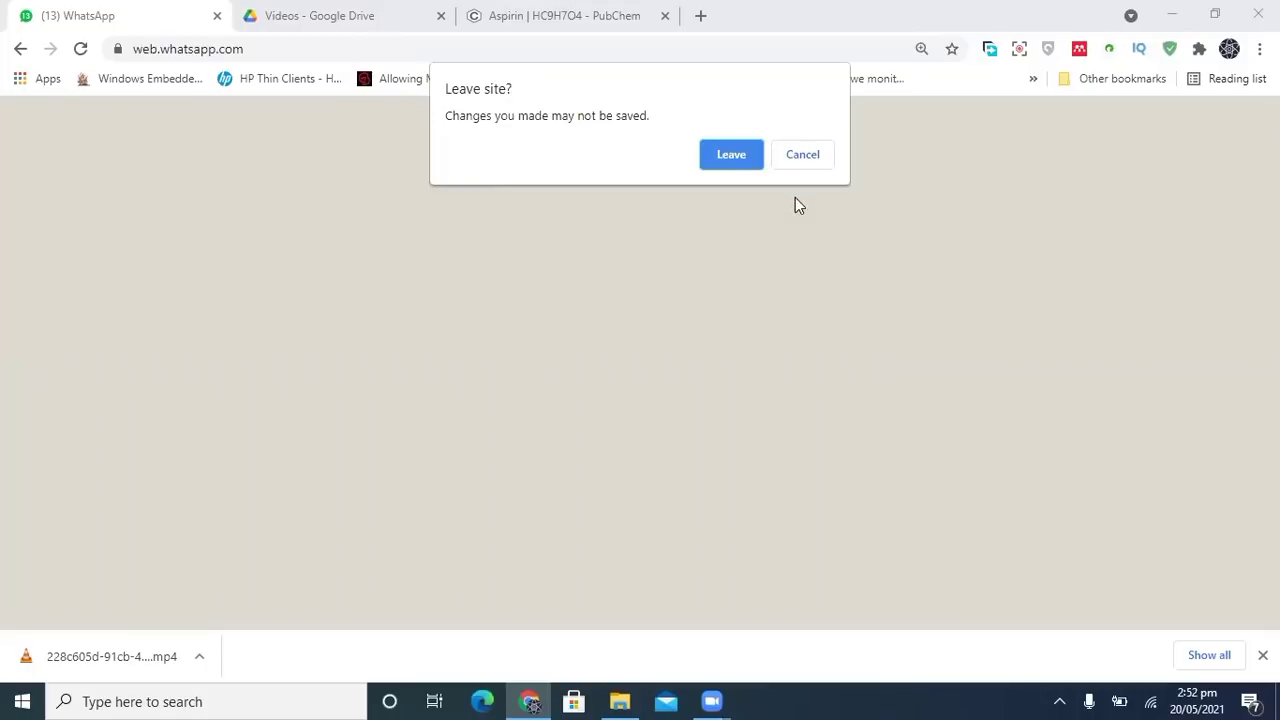
- Cancel leaving the WhatsApp site and switch to the Aspirin compound page on PubChem
{"action": "left_click", "coordinate": [806, 161]}
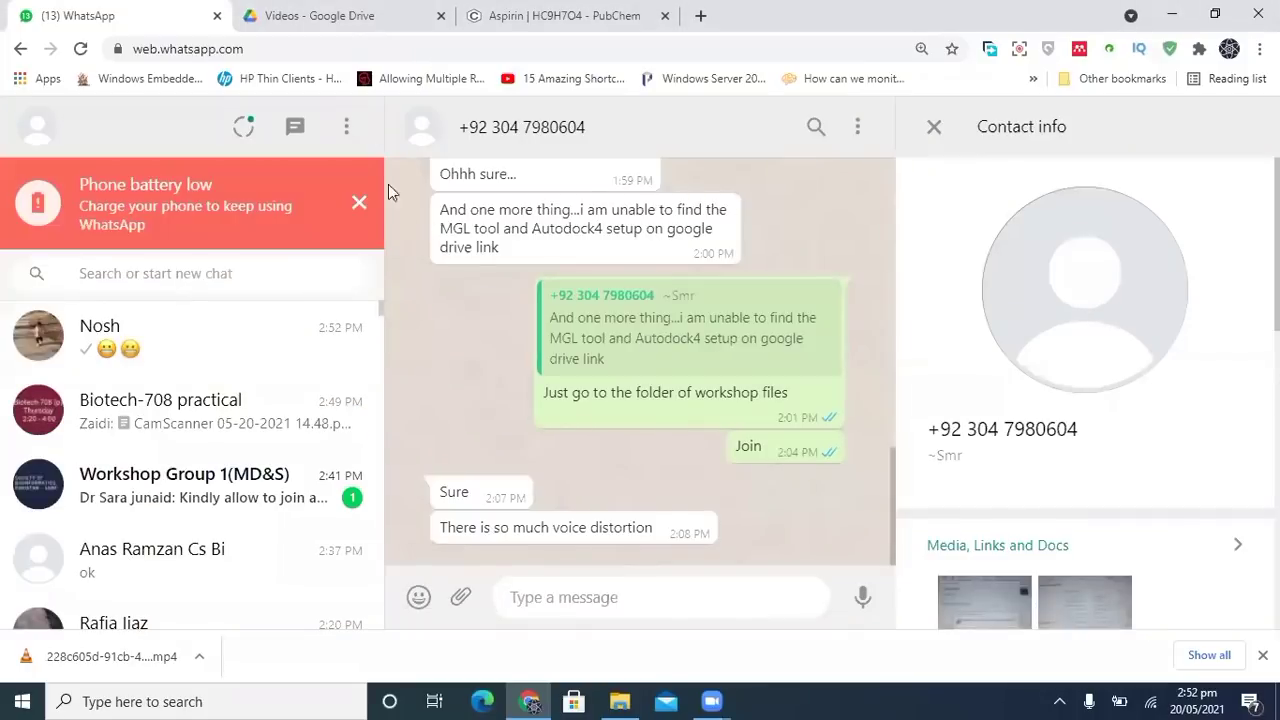
{"action": "left_click", "coordinate": [357, 12]}
{"action": "left_click", "coordinate": [522, 12]}
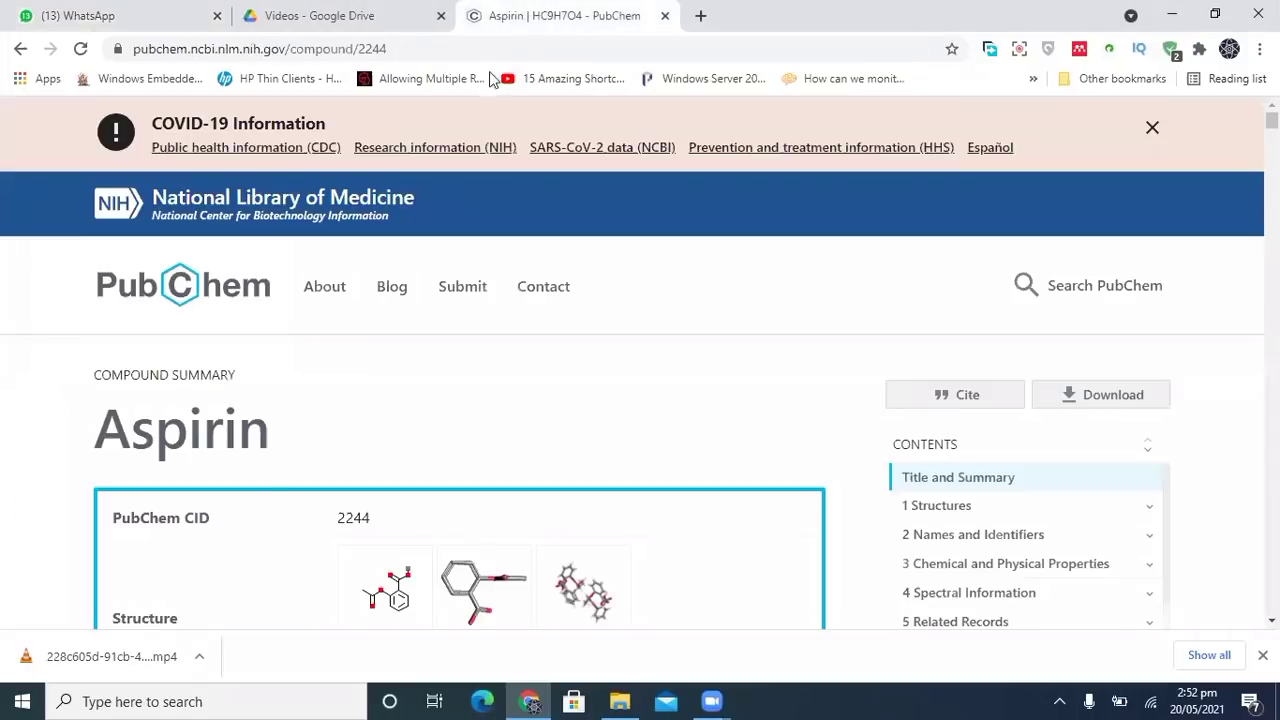
- Examine the aspirin compound summary, its 2D structure and its 3D conformer
{"action": "scroll", "coordinate": [322, 444], "scroll_direction": "down", "scroll_amount": 3}
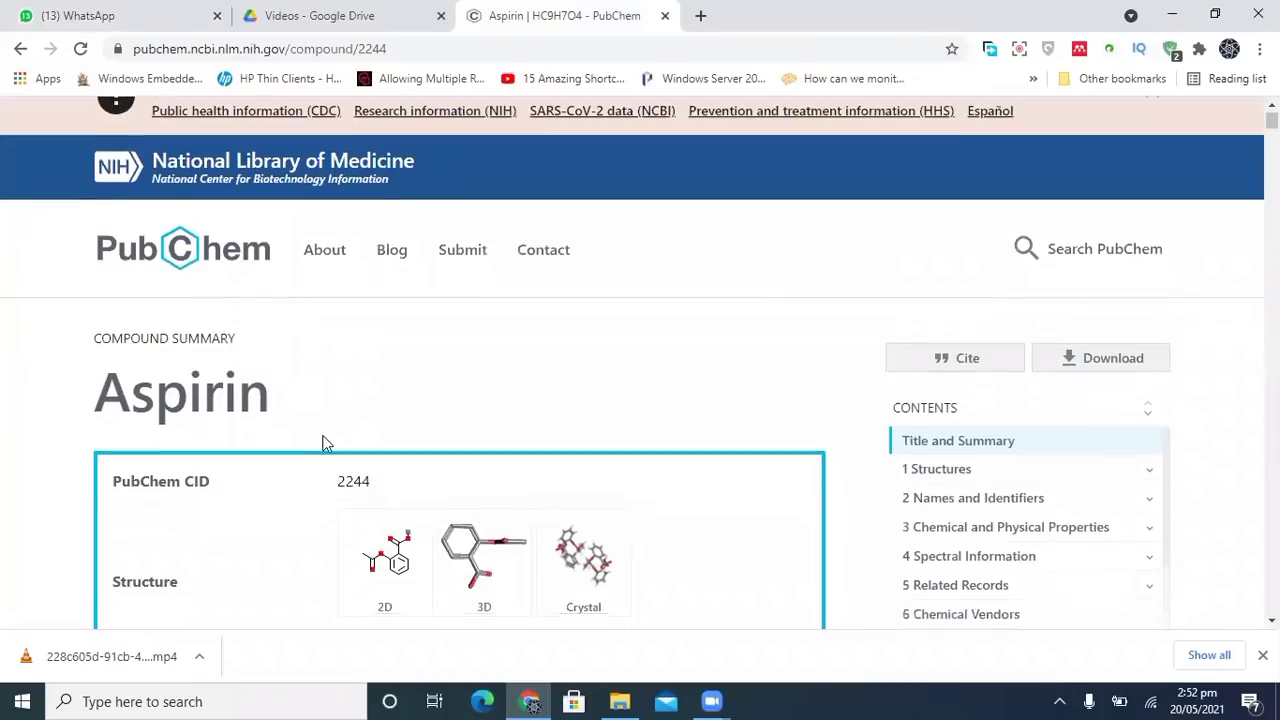
{"action": "scroll", "coordinate": [322, 444], "scroll_direction": "down", "scroll_amount": 2}
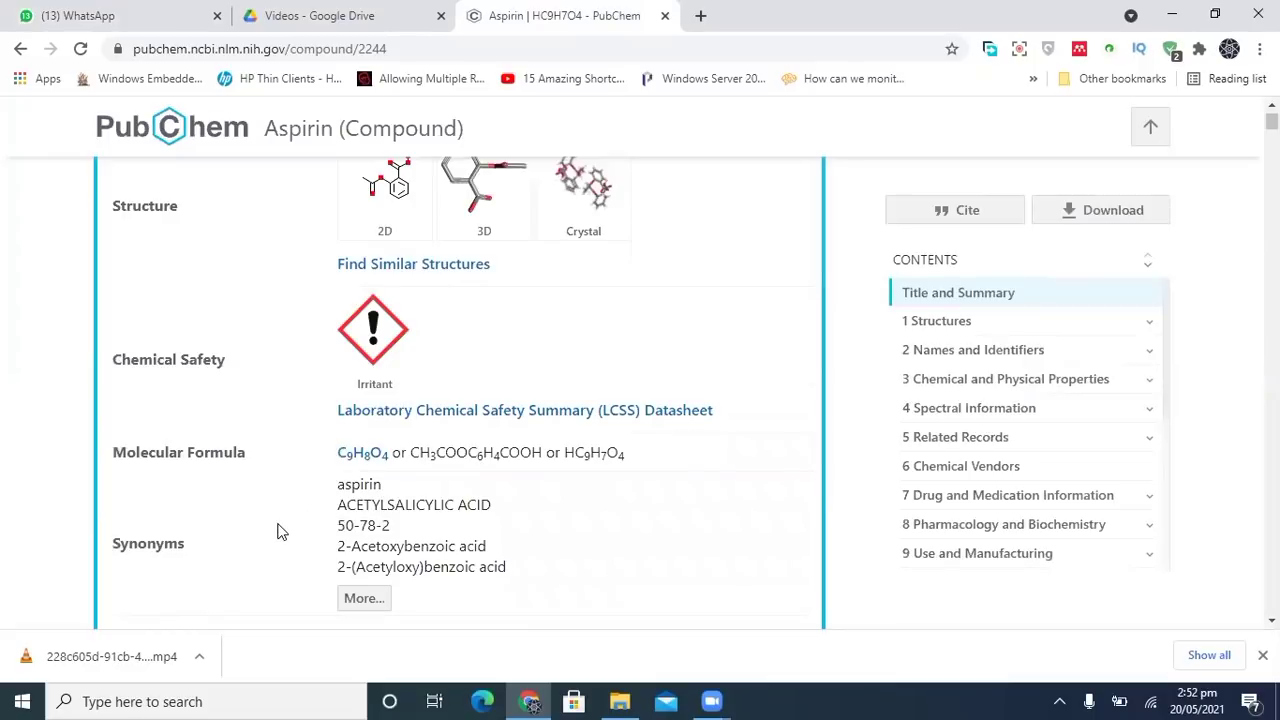
{"action": "scroll", "coordinate": [280, 532], "scroll_direction": "down", "scroll_amount": 2}
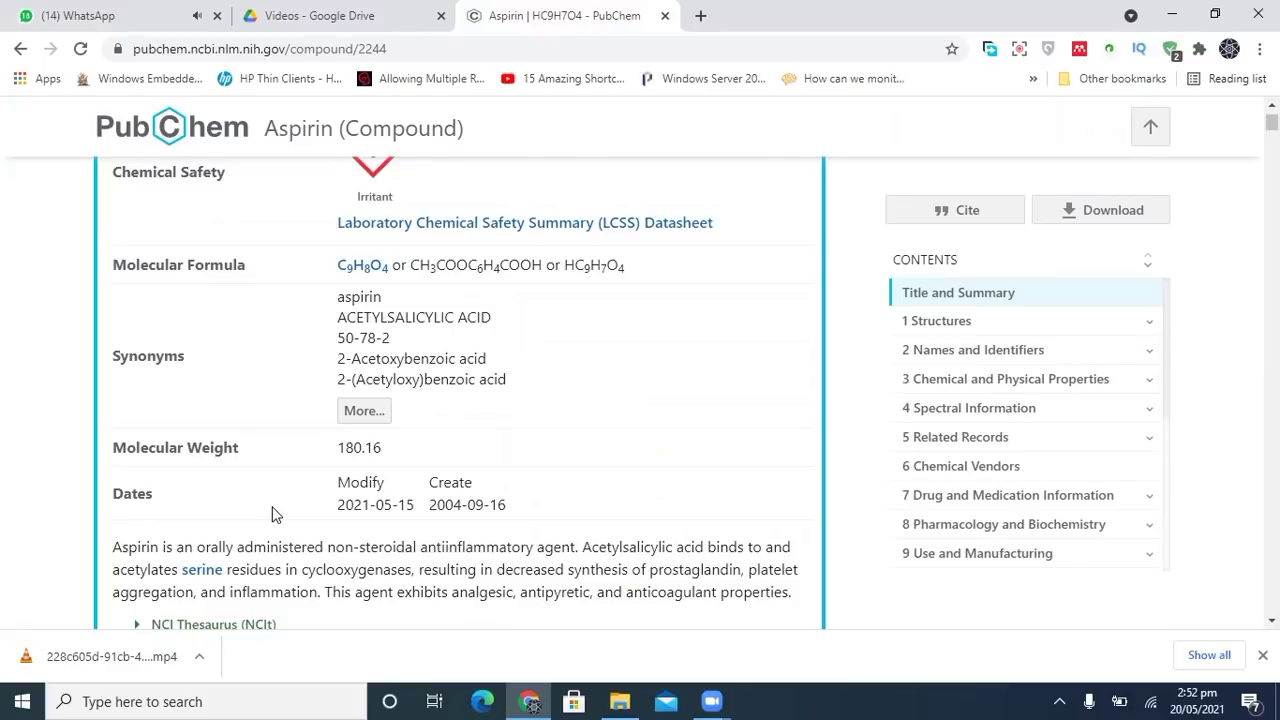
{"action": "scroll", "coordinate": [276, 514], "scroll_direction": "down", "scroll_amount": 3}
{"action": "scroll", "coordinate": [273, 507], "scroll_direction": "down", "scroll_amount": 3}
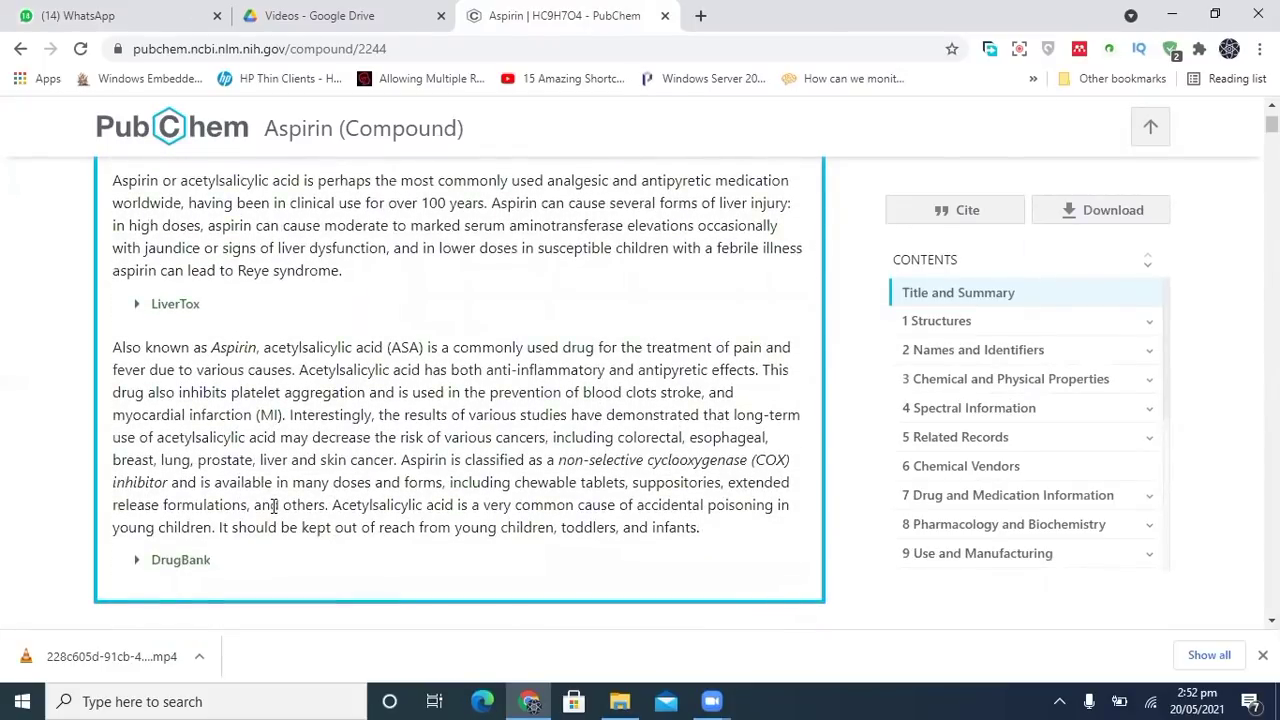
{"action": "scroll", "coordinate": [273, 507], "scroll_direction": "down", "scroll_amount": 3}
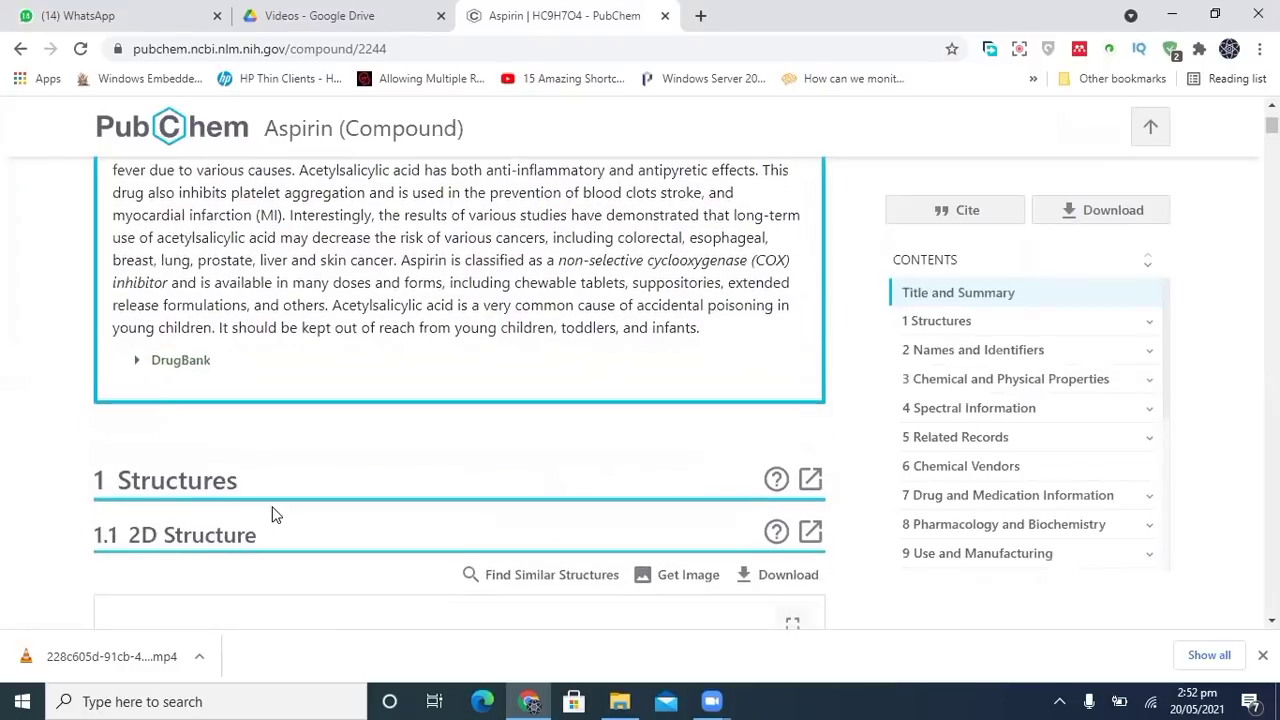
{"action": "scroll", "coordinate": [276, 514], "scroll_direction": "down", "scroll_amount": 2}
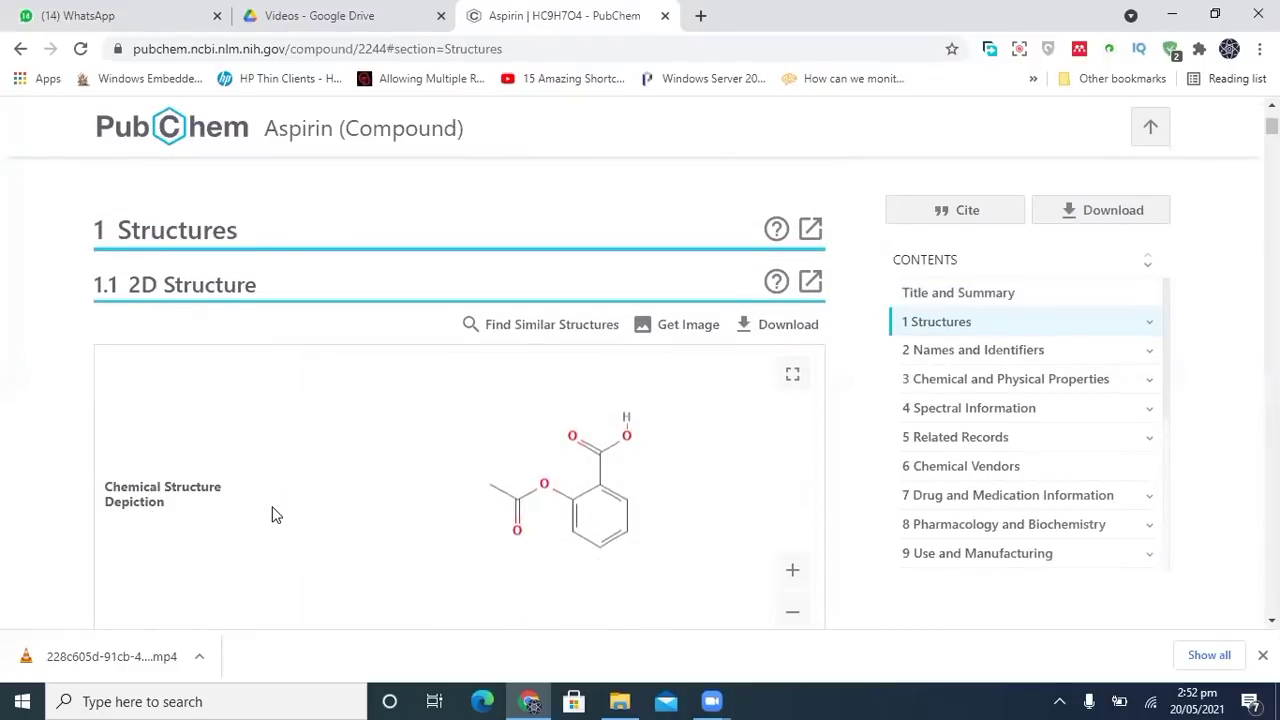
{"action": "scroll", "coordinate": [356, 490], "scroll_direction": "down", "scroll_amount": 1}
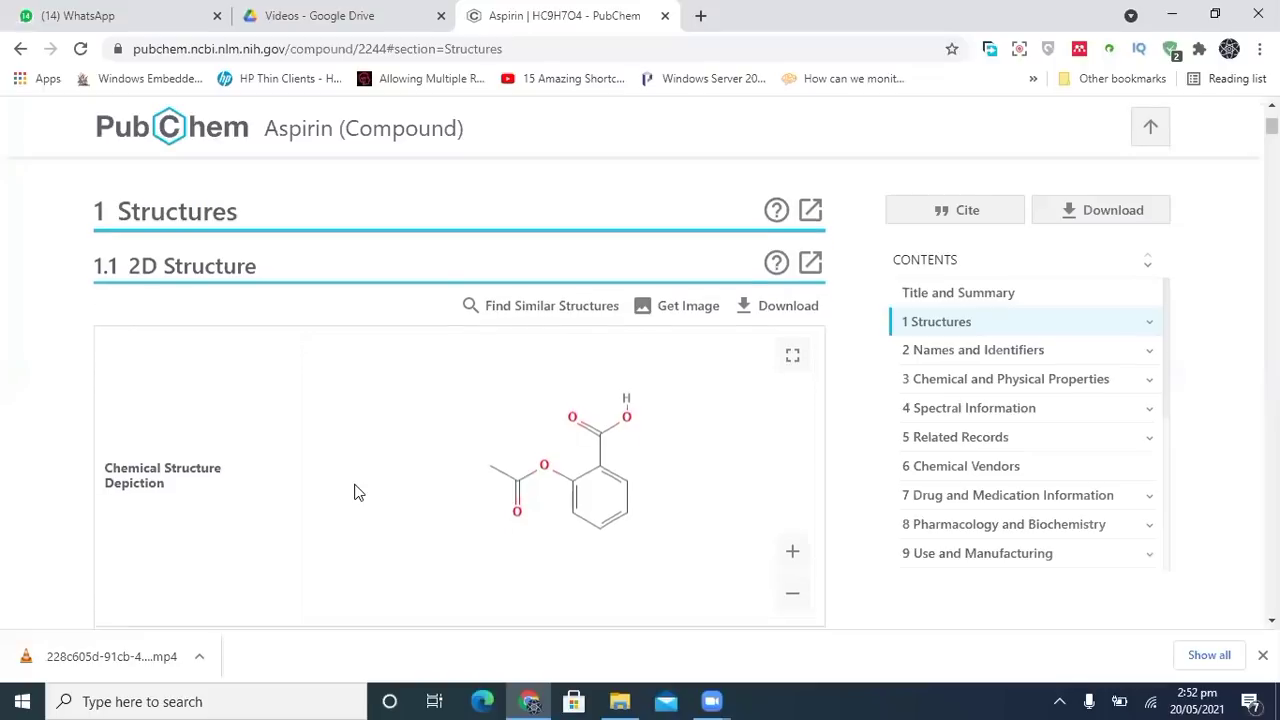
{"action": "scroll", "coordinate": [356, 491], "scroll_direction": "down", "scroll_amount": 3}
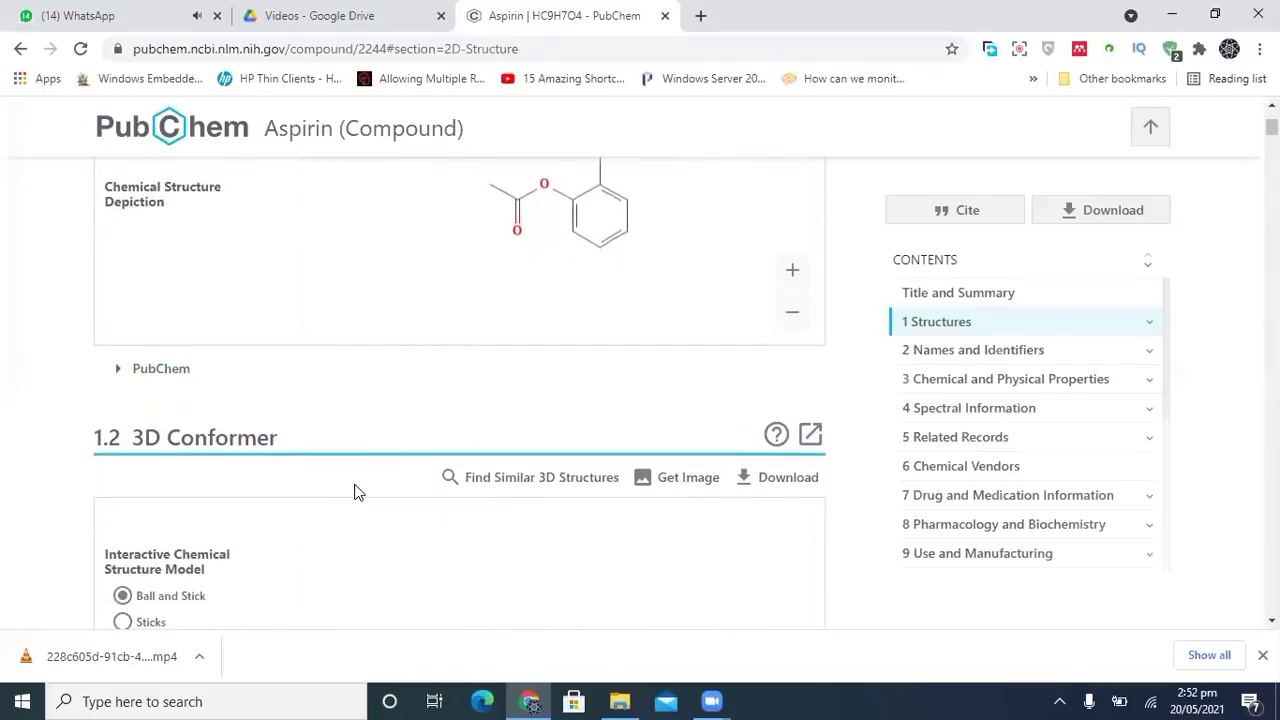
{"action": "scroll", "coordinate": [353, 486], "scroll_direction": "down", "scroll_amount": 2}
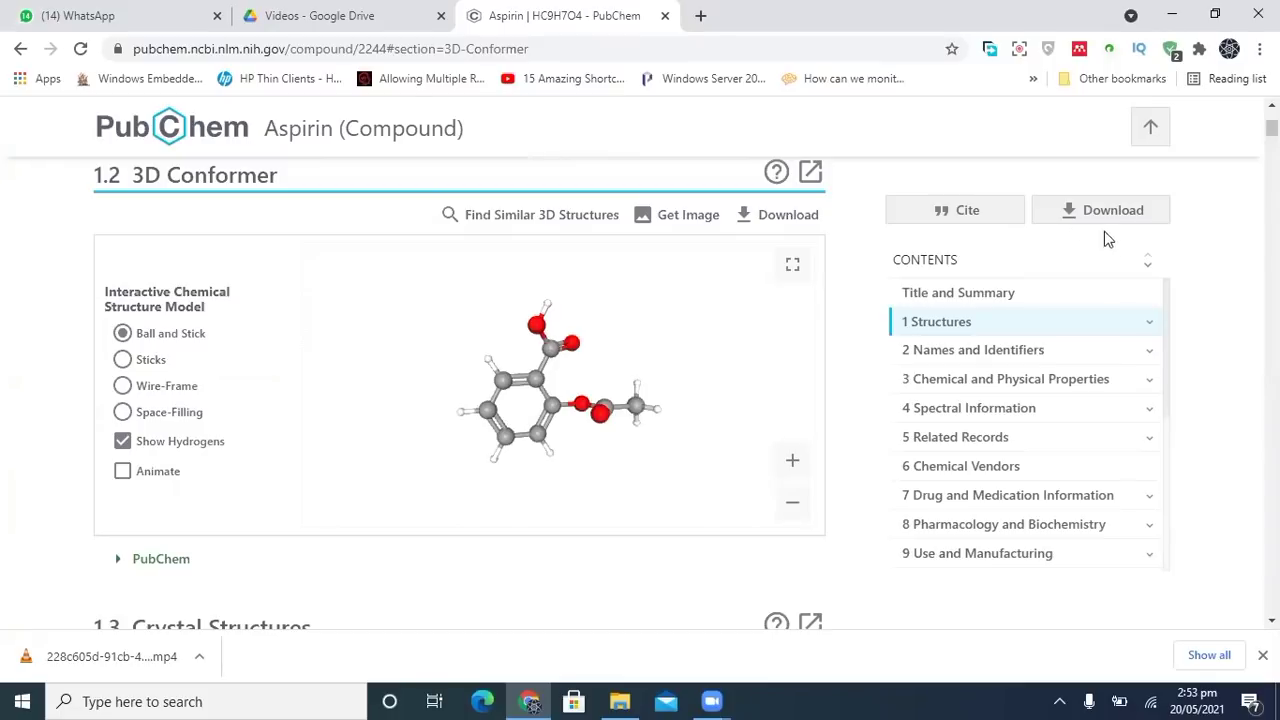
- Download aspirin's 3D conformer in SDF format to the Desktop as Conformer3D_CID_2244.sdf, then minimize the download manager
{"action": "left_click", "coordinate": [1077, 220]}
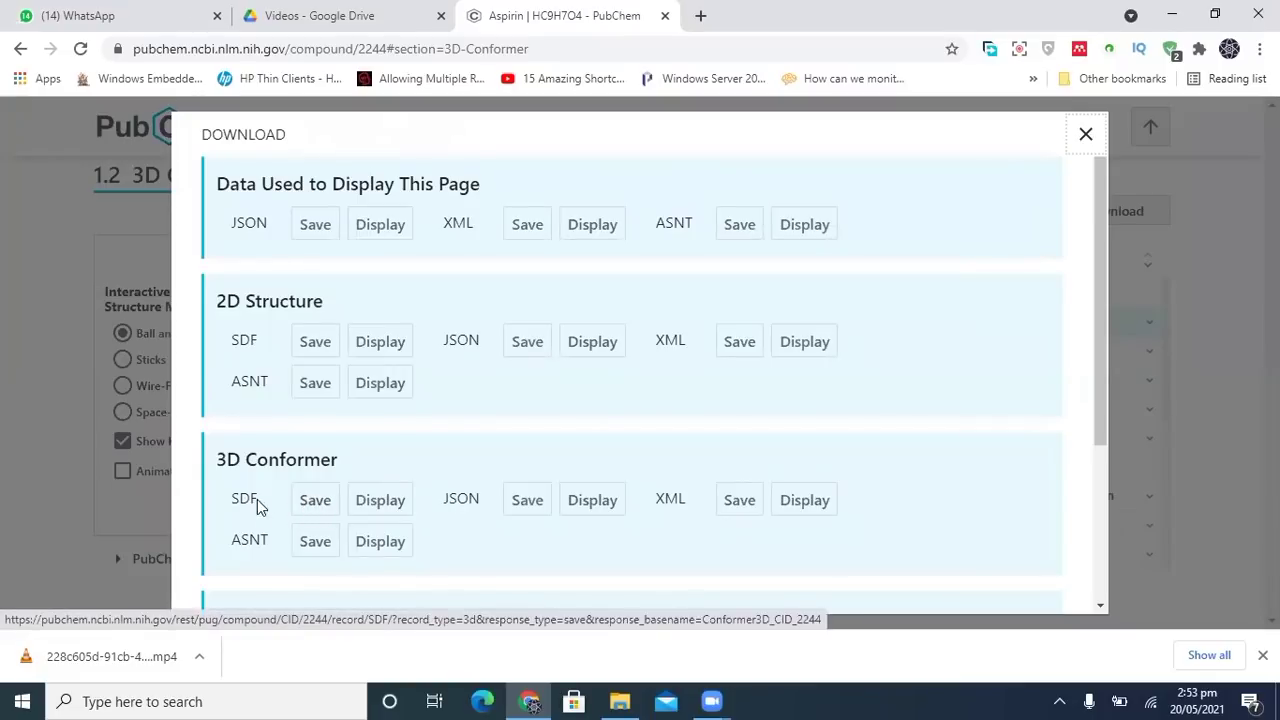
{"action": "left_click", "coordinate": [314, 501]}
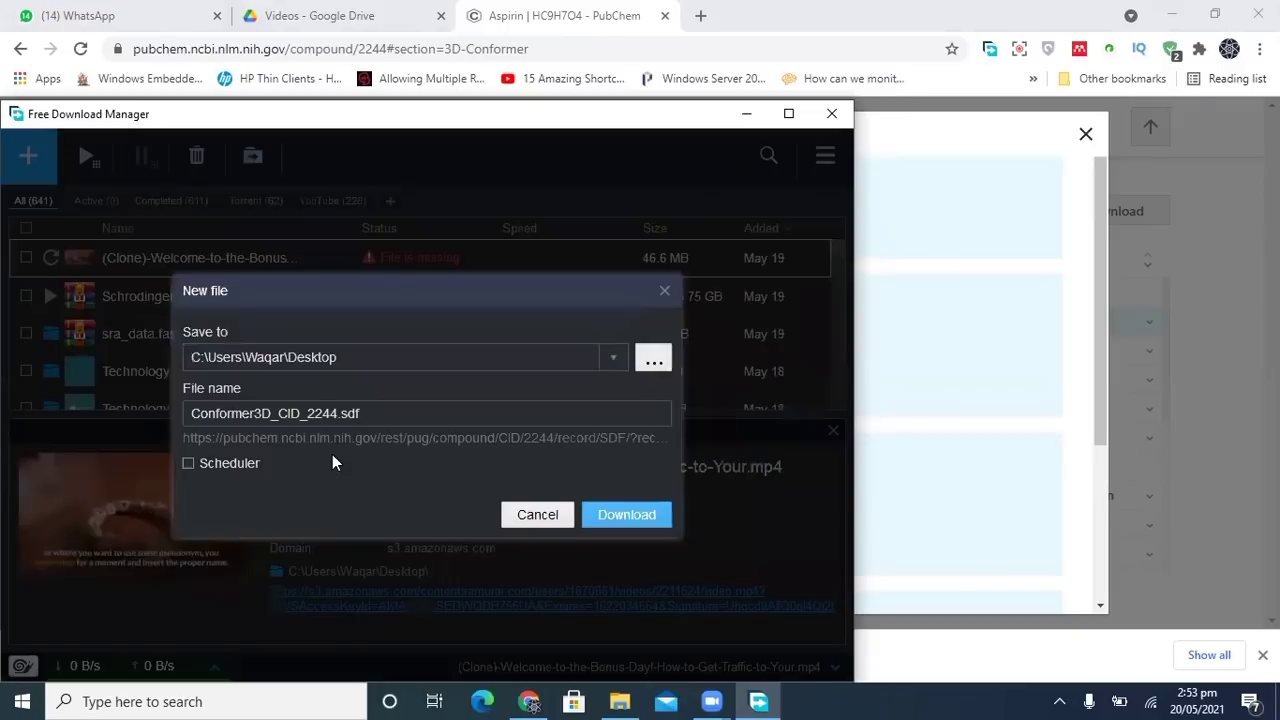
{"action": "left_click", "coordinate": [613, 512]}
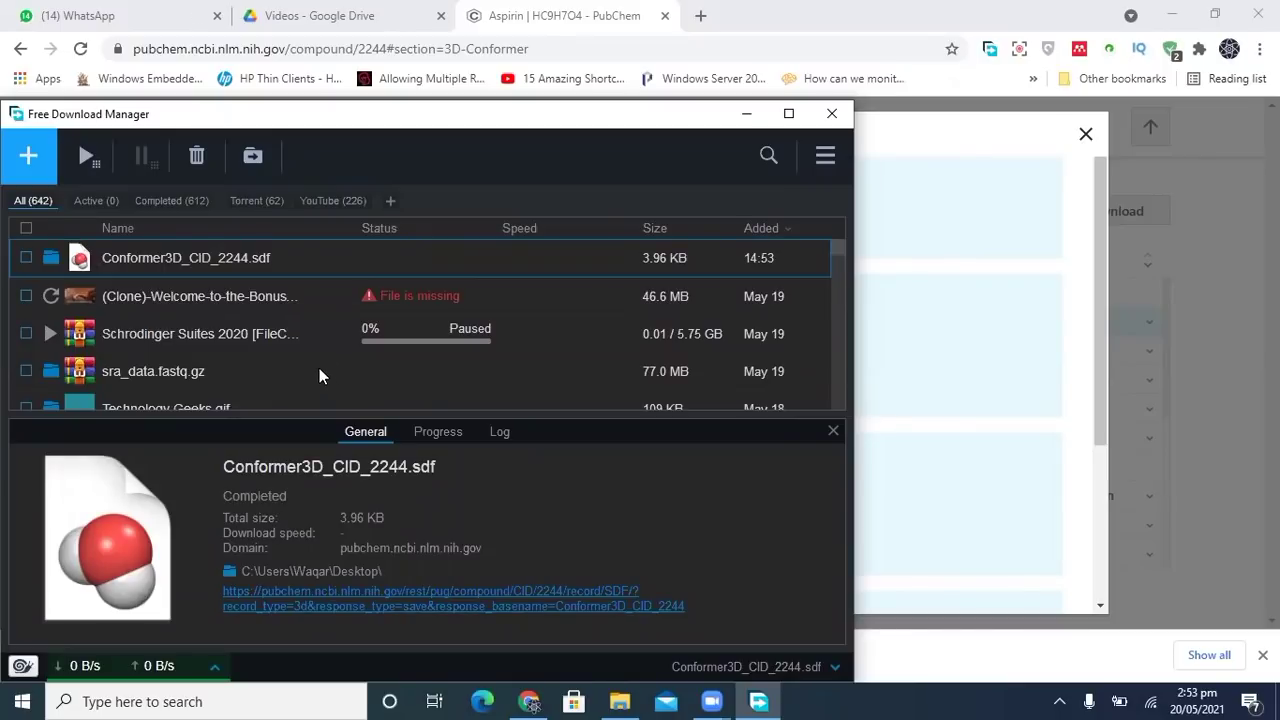
{"action": "left_click", "coordinate": [50, 333]}
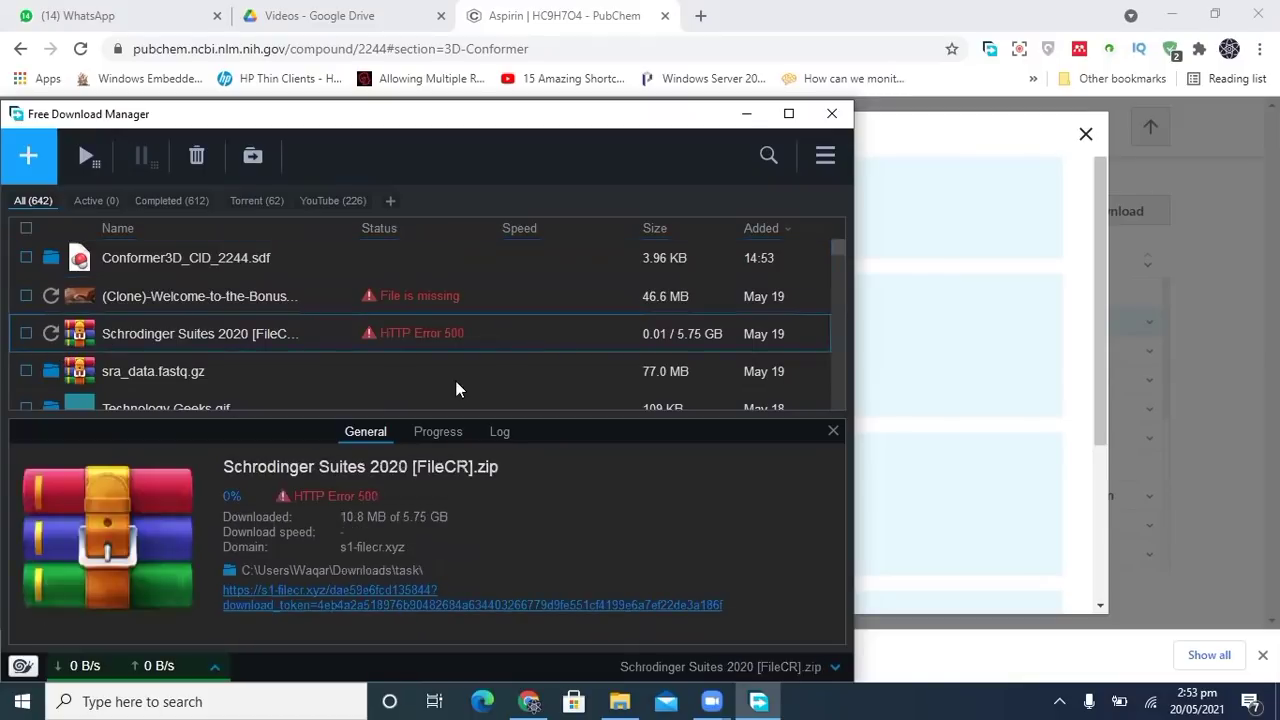
{"action": "left_click", "coordinate": [747, 114]}
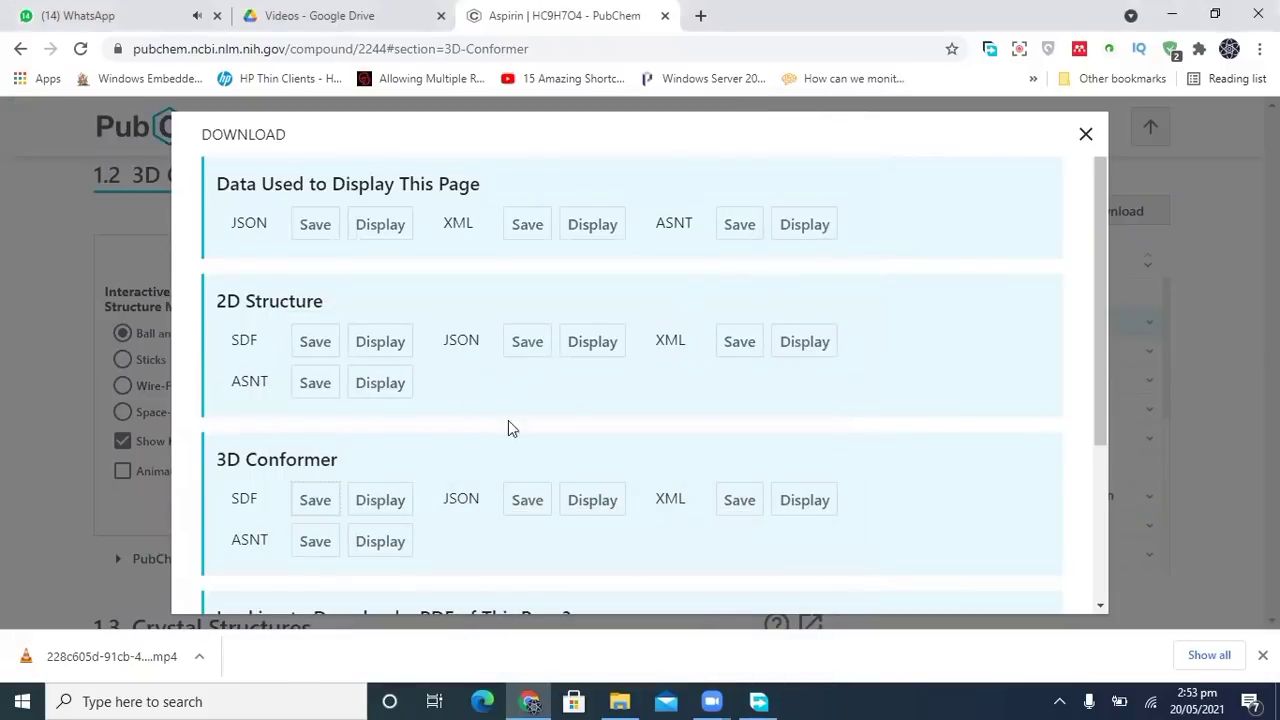
- Download the 3D conformer SDF to the Desktop again and minimize the browser and download manager
{"action": "left_click", "coordinate": [316, 502]}
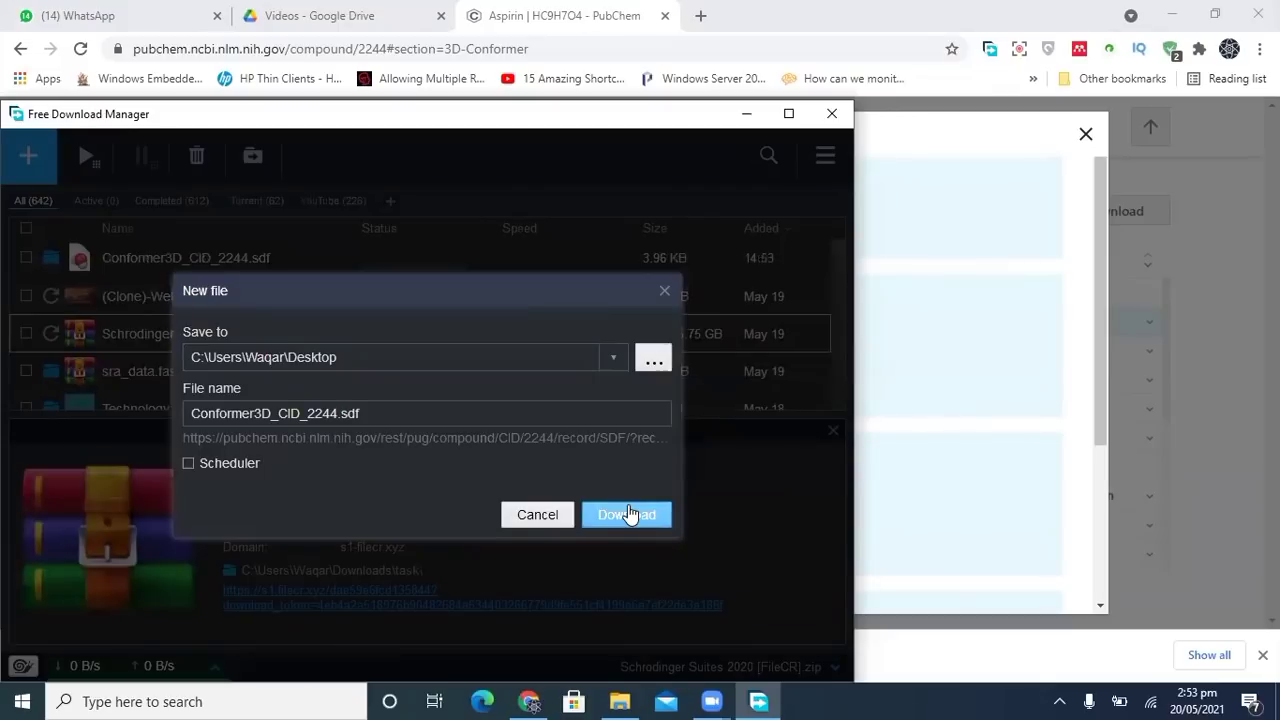
{"action": "left_click", "coordinate": [628, 514]}
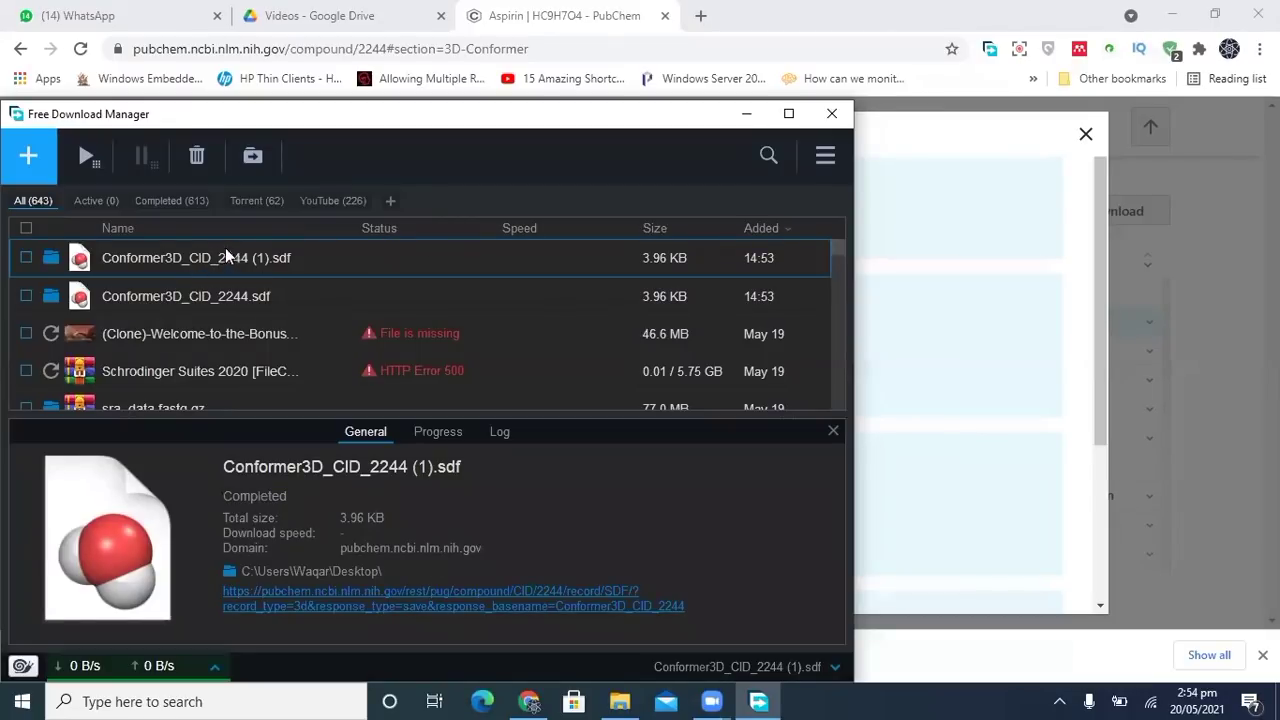
{"action": "left_click", "coordinate": [1173, 14]}
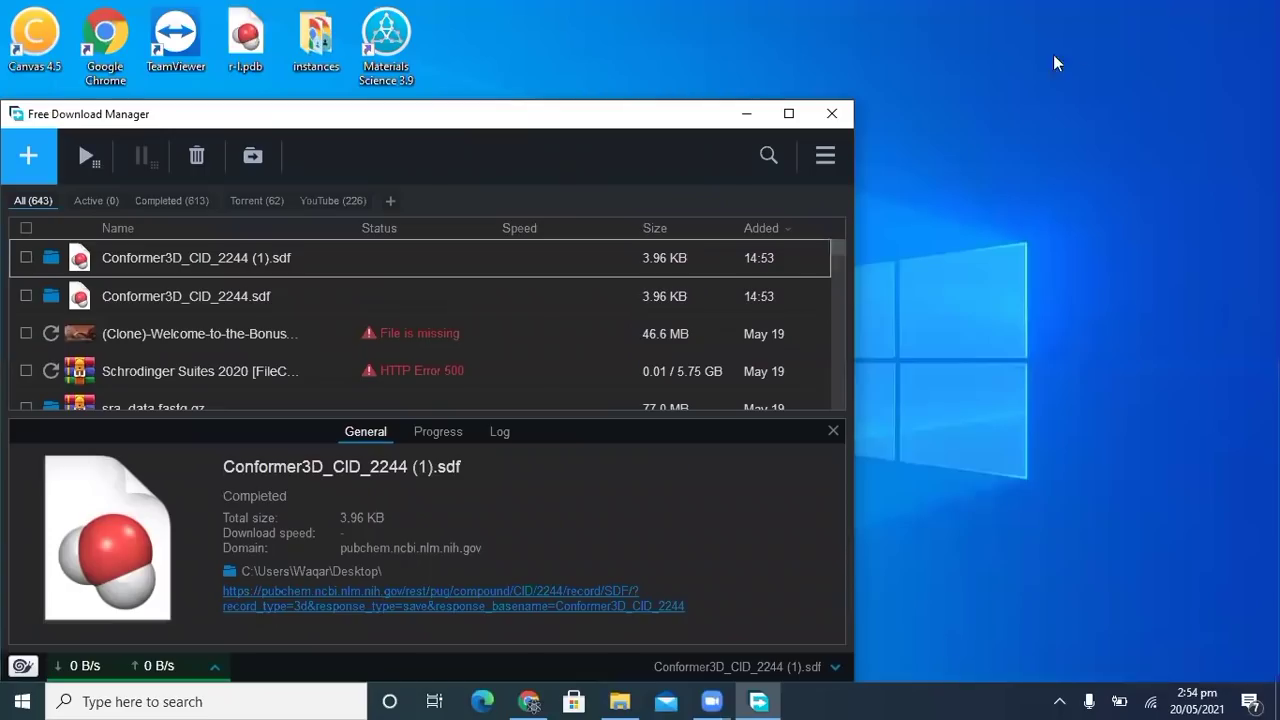
{"action": "left_click", "coordinate": [744, 115]}
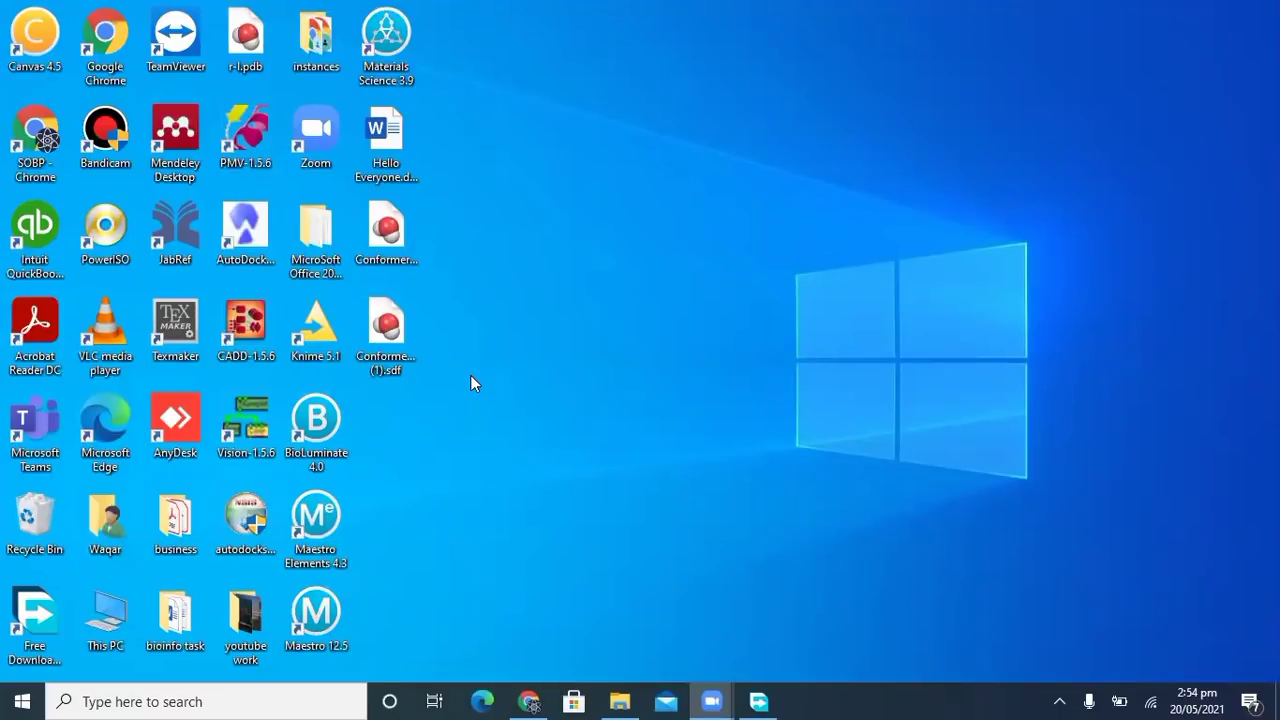
- Search the computer for the chimera program
{"action": "right_click", "coordinate": [399, 333]}
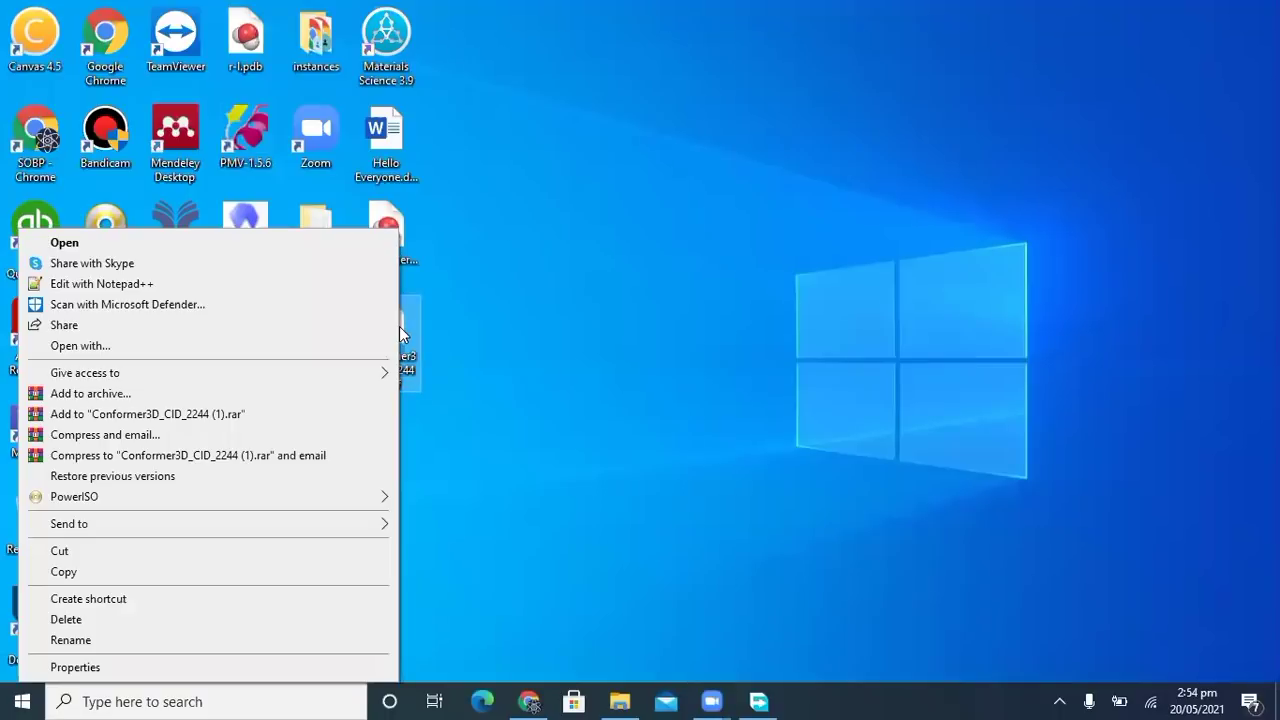
{"action": "left_click", "coordinate": [584, 362]}
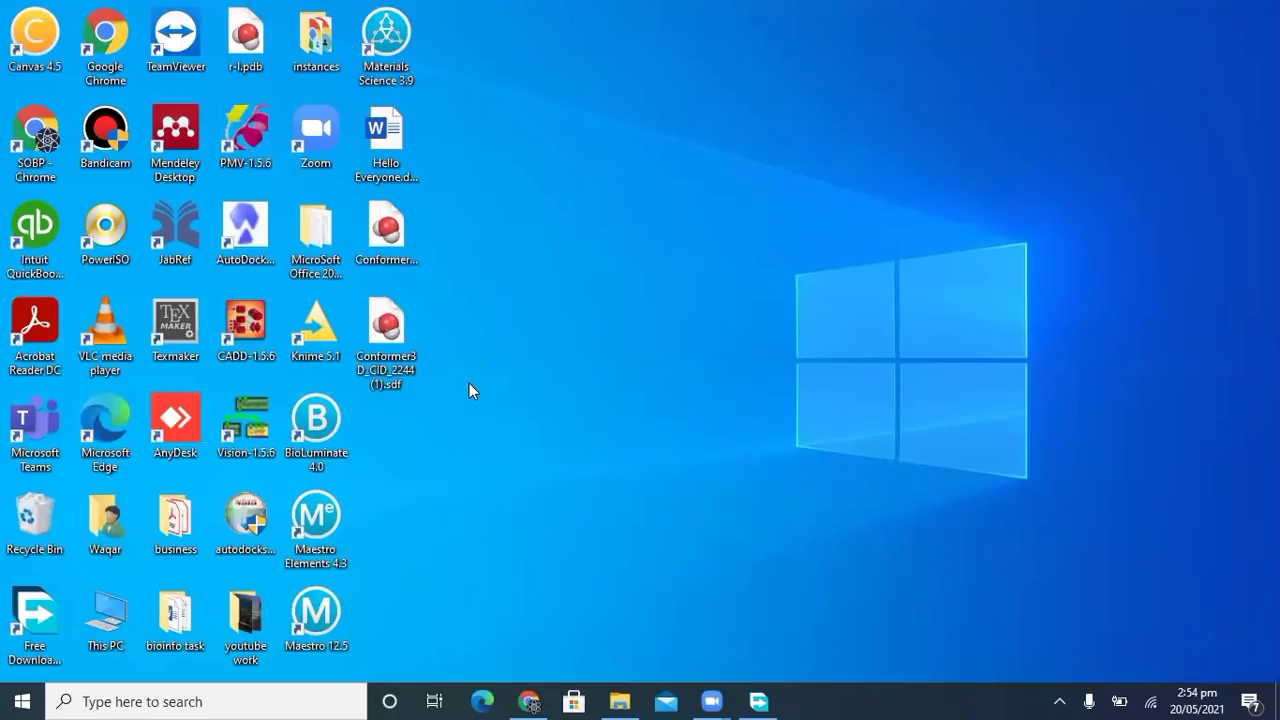
{"action": "left_click", "coordinate": [177, 699]}
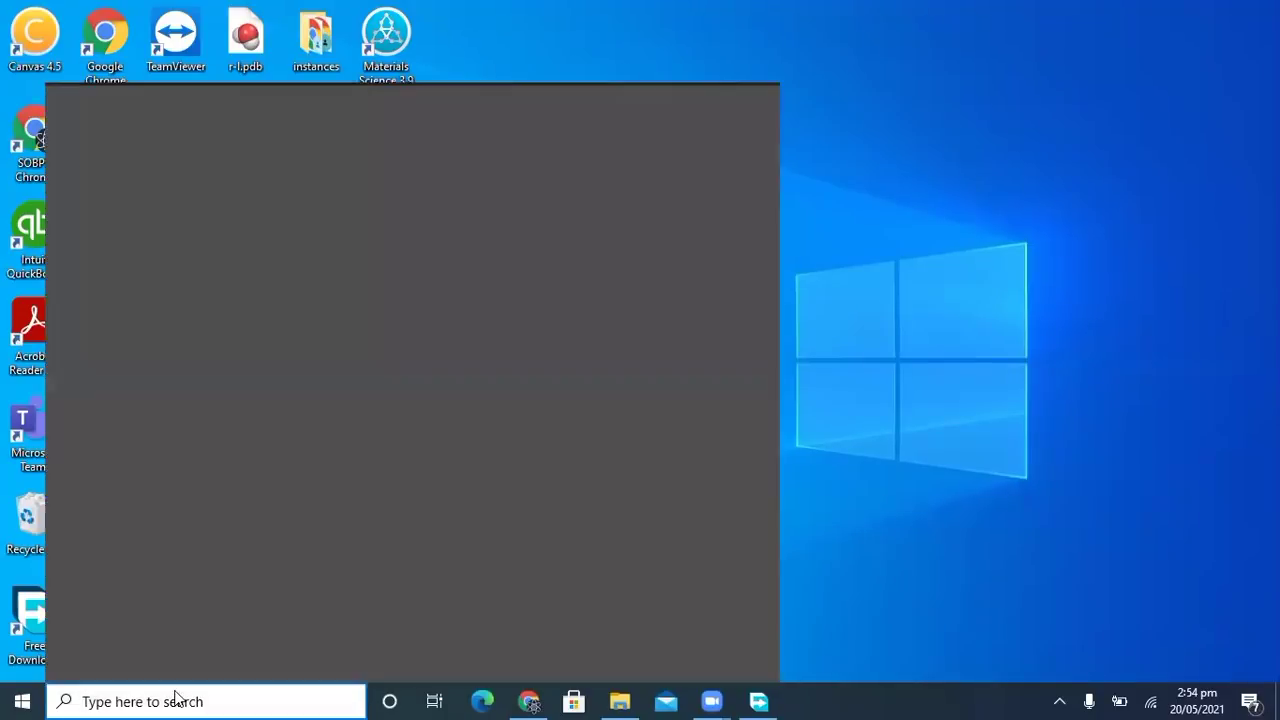
{"action": "type", "text": "chimera"}
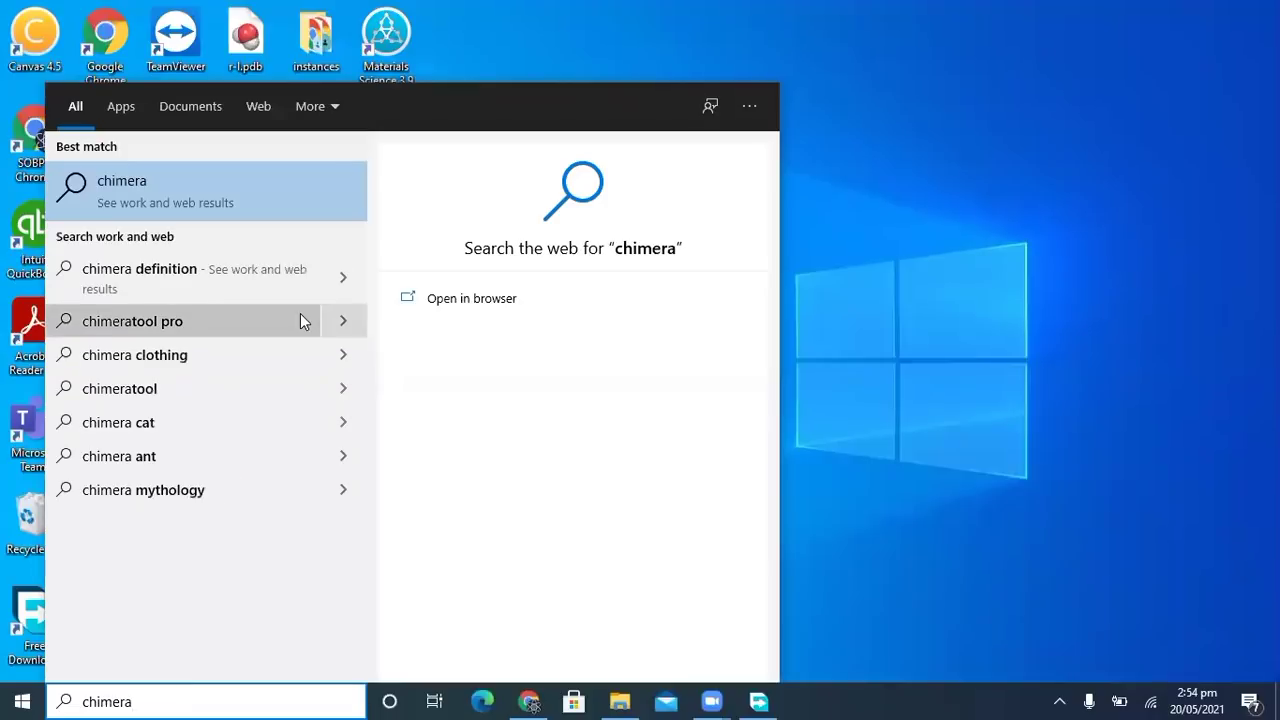
{"action": "left_click", "coordinate": [936, 165]}
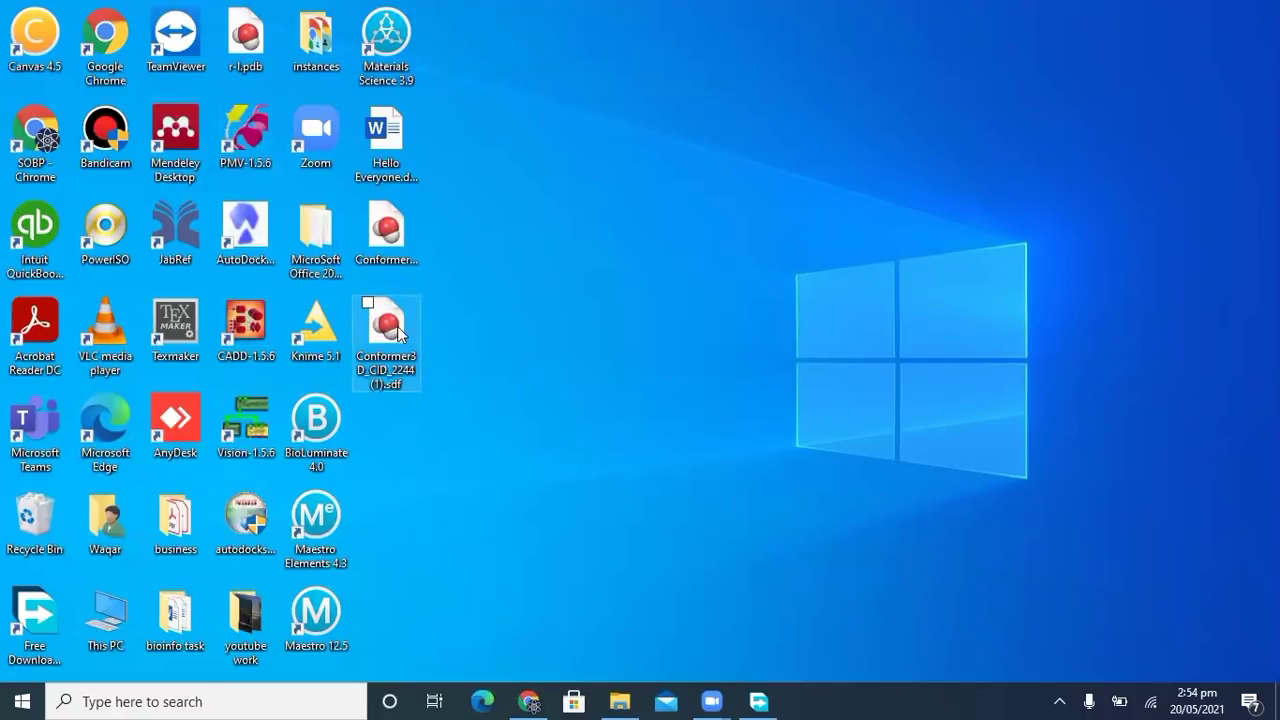
- Open the desktop file Conformer3D_CID_2244 (1).sdf in Maestro Elements and minimize its console window
{"action": "mouse_move", "coordinate": [398, 333]}
{"action": "left_mouse_down"}
{"action": "mouse_move", "coordinate": [487, 155]}
{"action": "mouse_move", "coordinate": [391, 332]}
{"action": "left_mouse_up"}
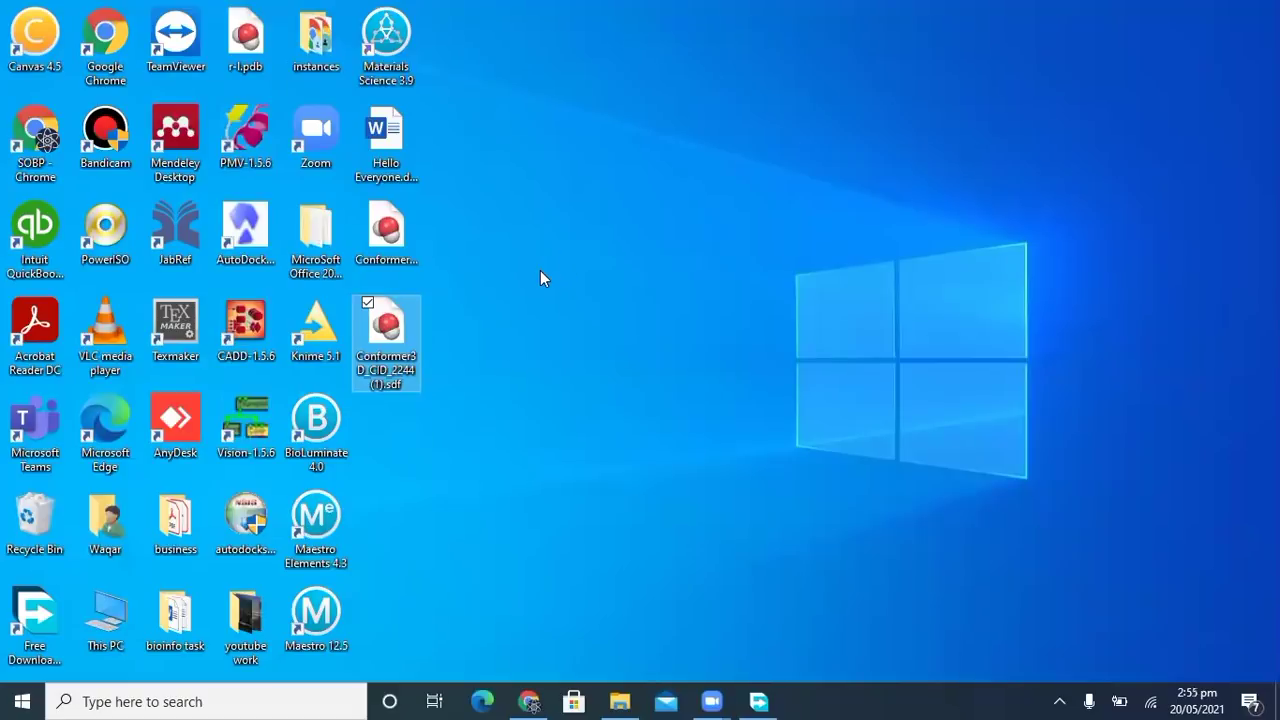
{"action": "left_click_drag", "start_coordinate": [390, 372], "coordinate": [326, 545]}
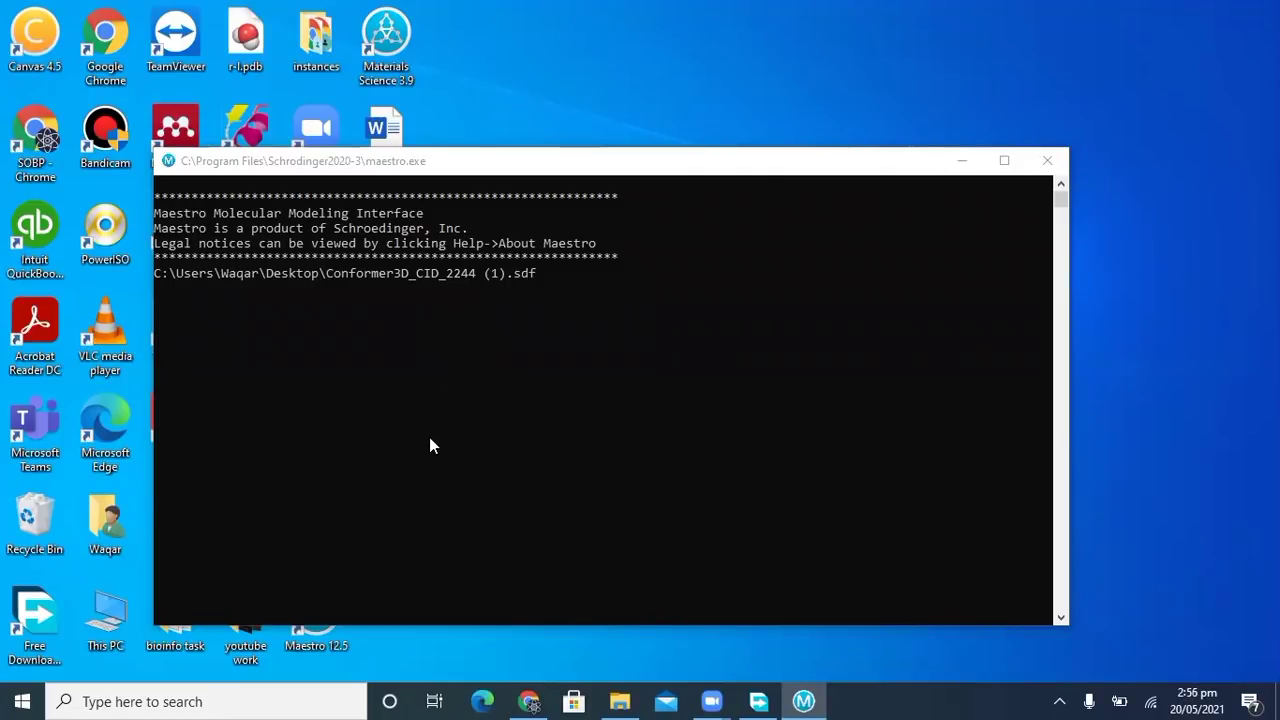
{"action": "left_click", "coordinate": [961, 161]}
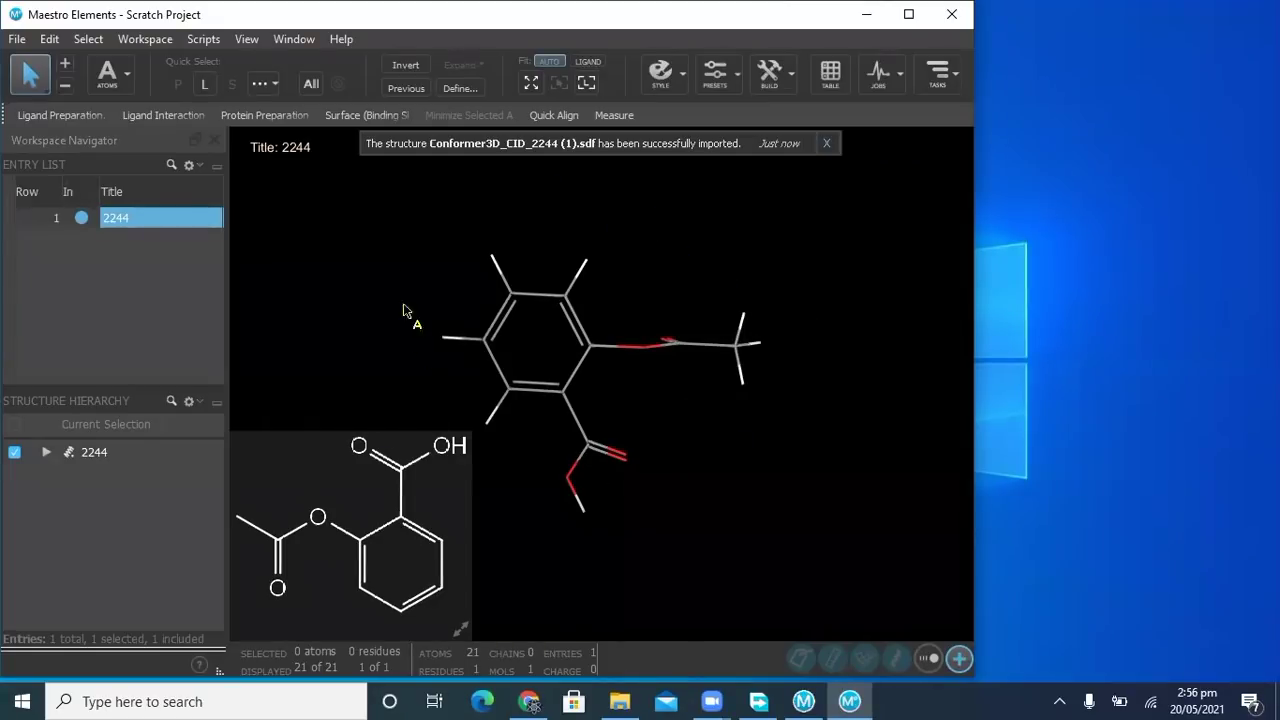
- Start a structure export of the aspirin entry and set the Desktop as the destination folder
{"action": "left_click", "coordinate": [18, 39]}
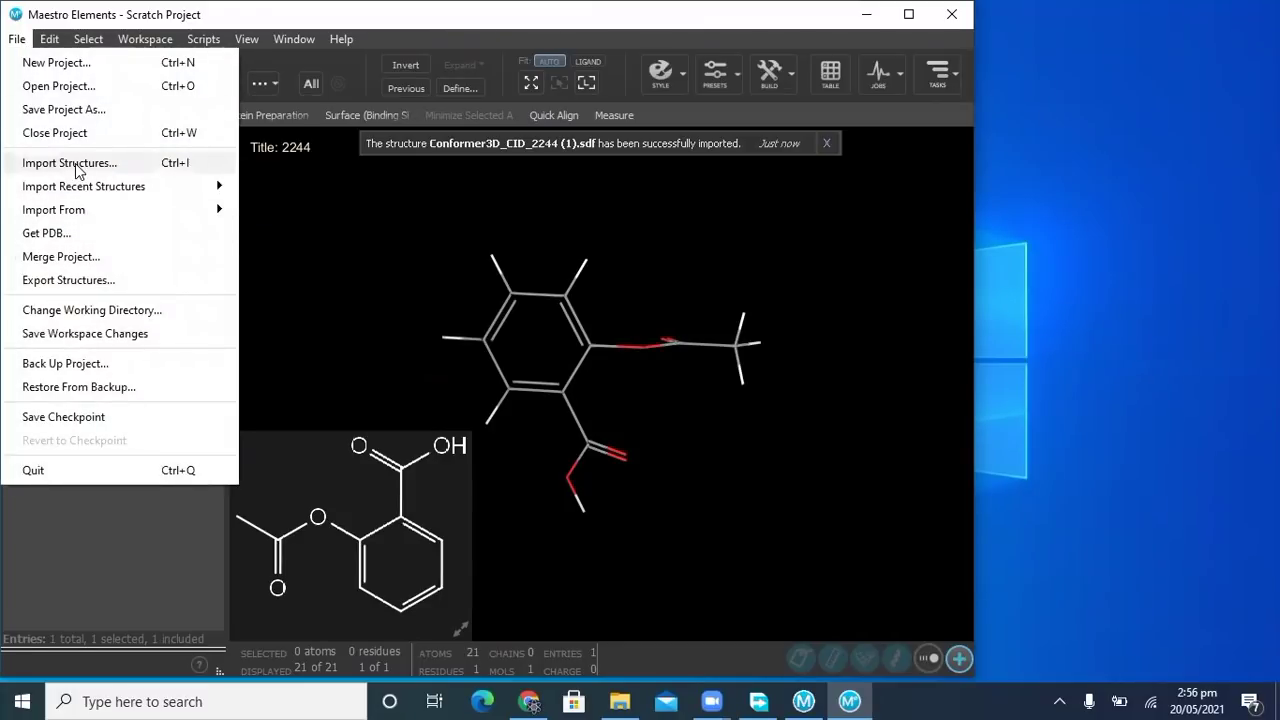
{"action": "left_click", "coordinate": [106, 281]}
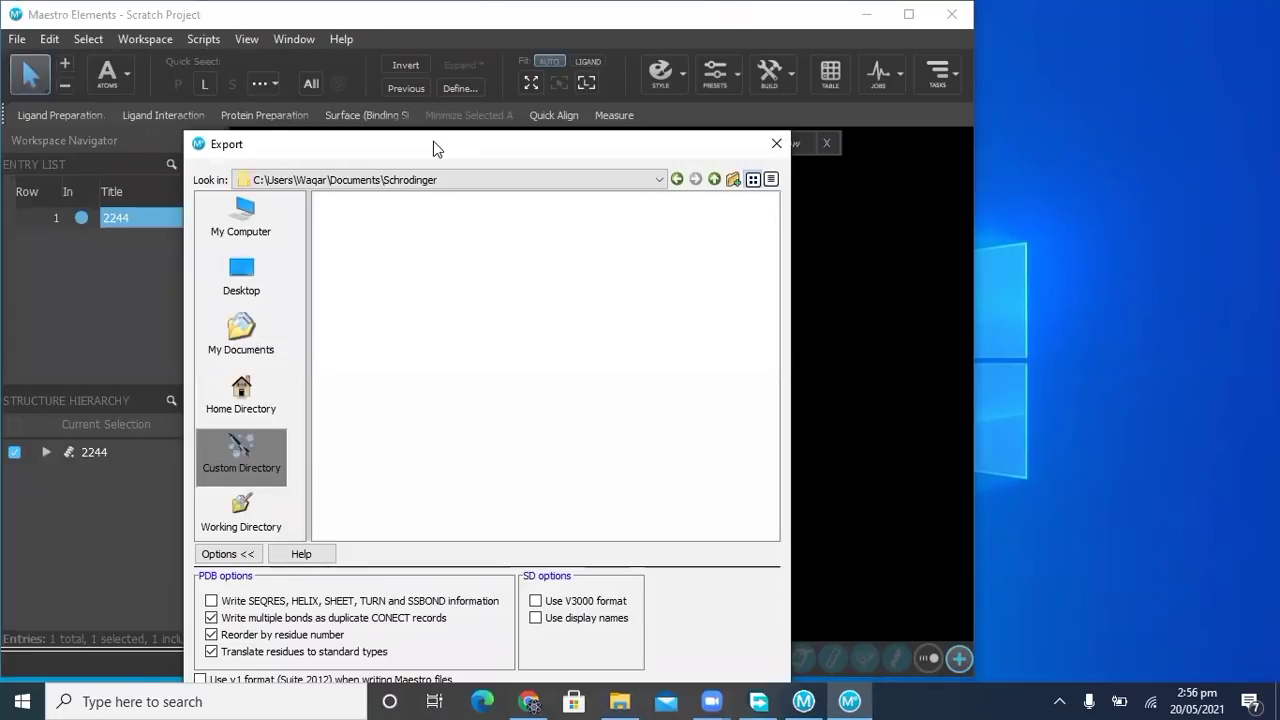
{"action": "left_click_drag", "start_coordinate": [433, 141], "coordinate": [366, 25]}
{"action": "left_click", "coordinate": [184, 157]}
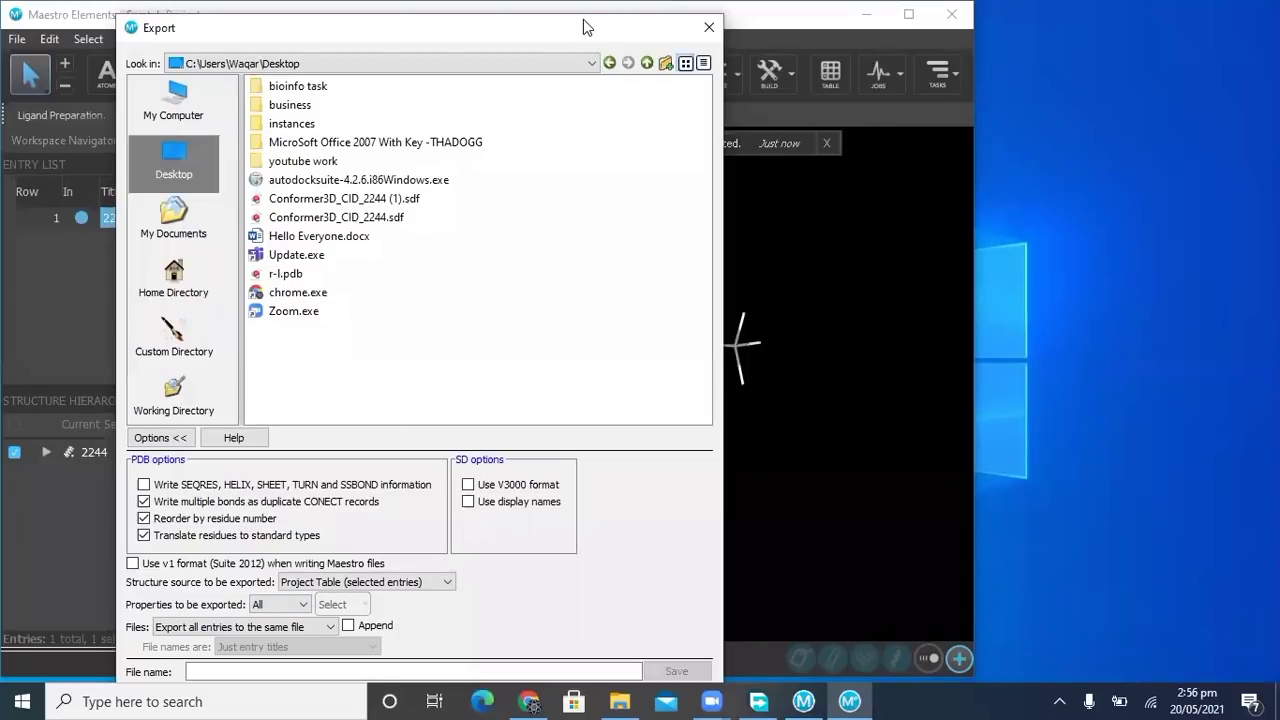
{"action": "left_click_drag", "start_coordinate": [583, 27], "coordinate": [593, 14]}
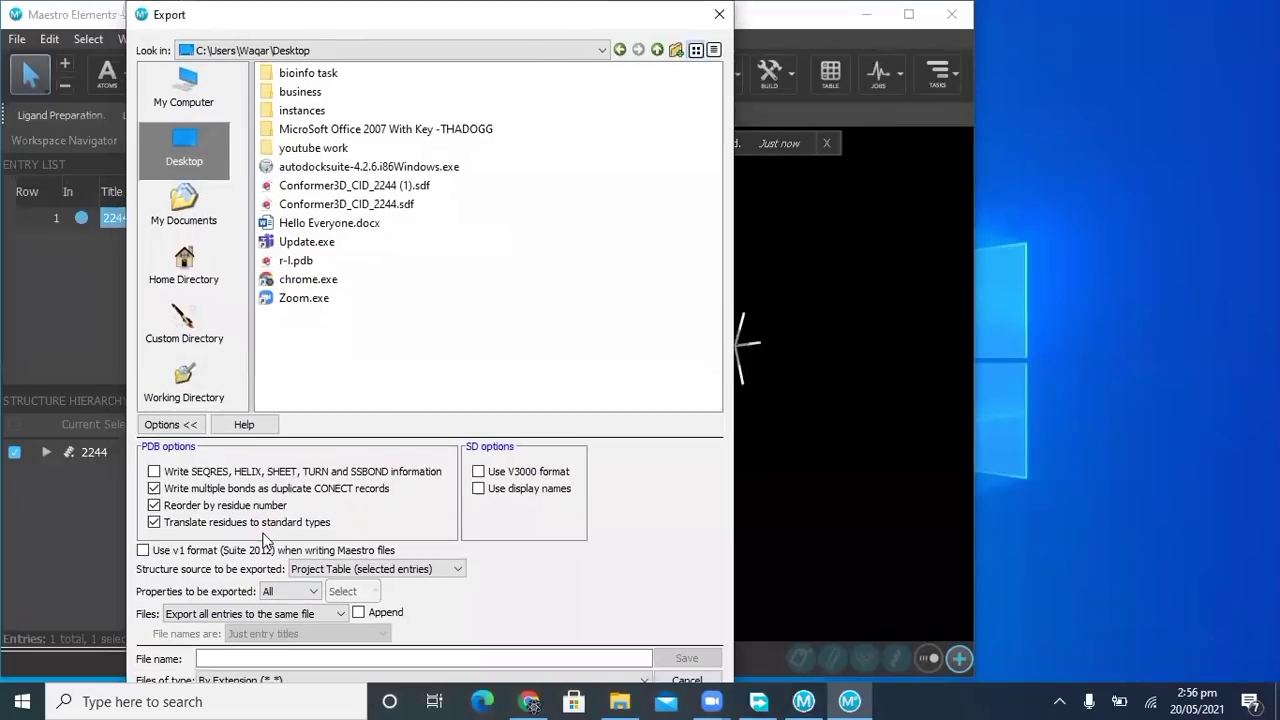
- Export the structure as ligand.pdb with the PDB file type and minimize Maestro Elements
{"action": "left_click", "coordinate": [271, 660]}
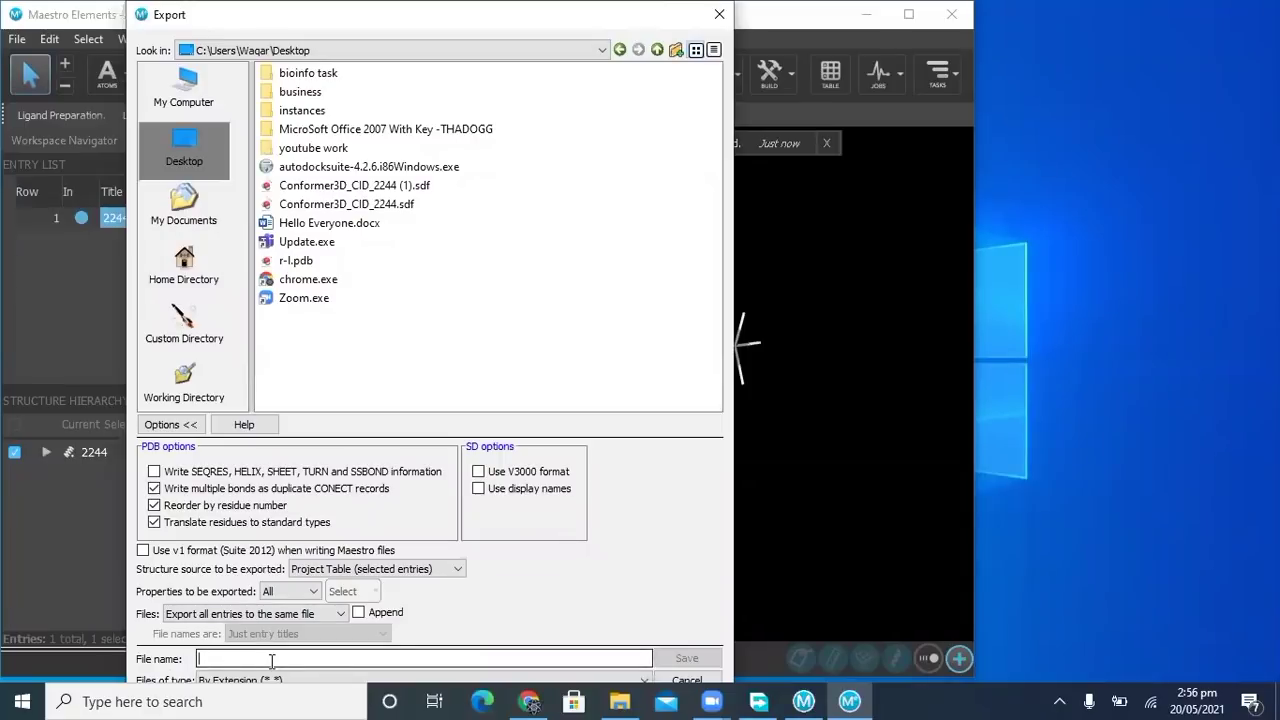
{"action": "type", "text": "ligand"}
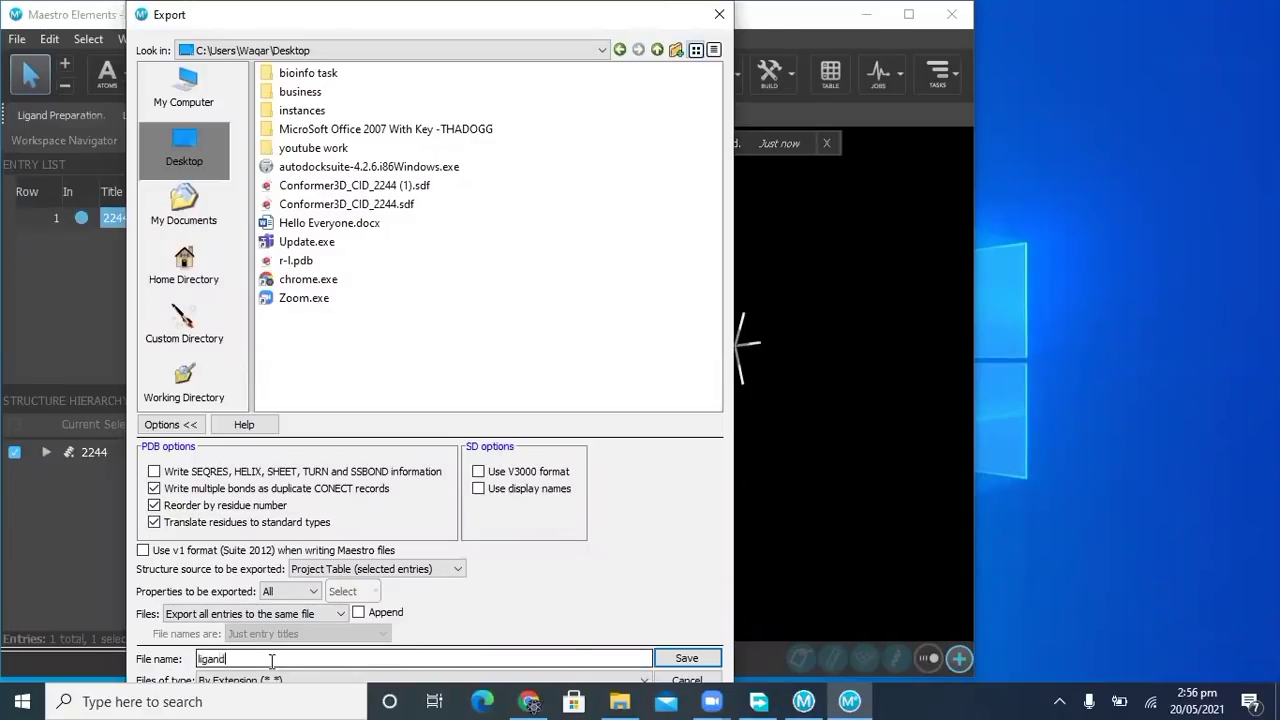
{"action": "type", "text": ".pdb"}
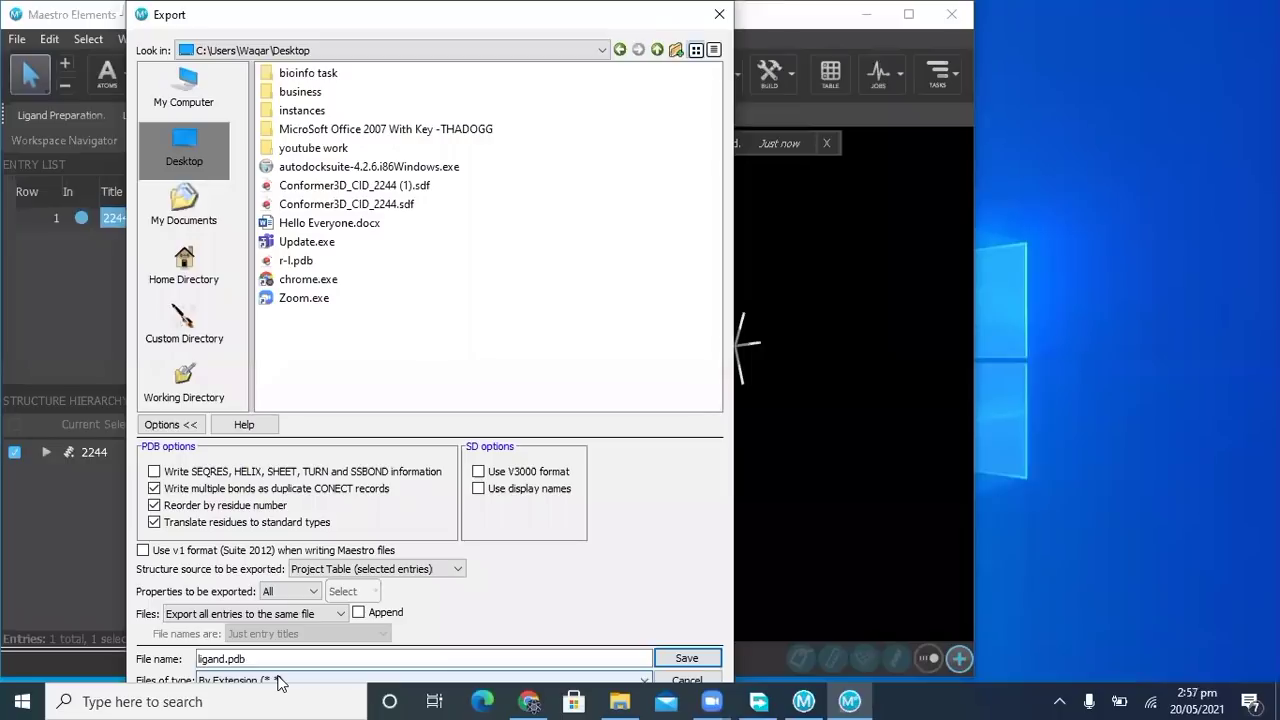
{"action": "left_click", "coordinate": [279, 681]}
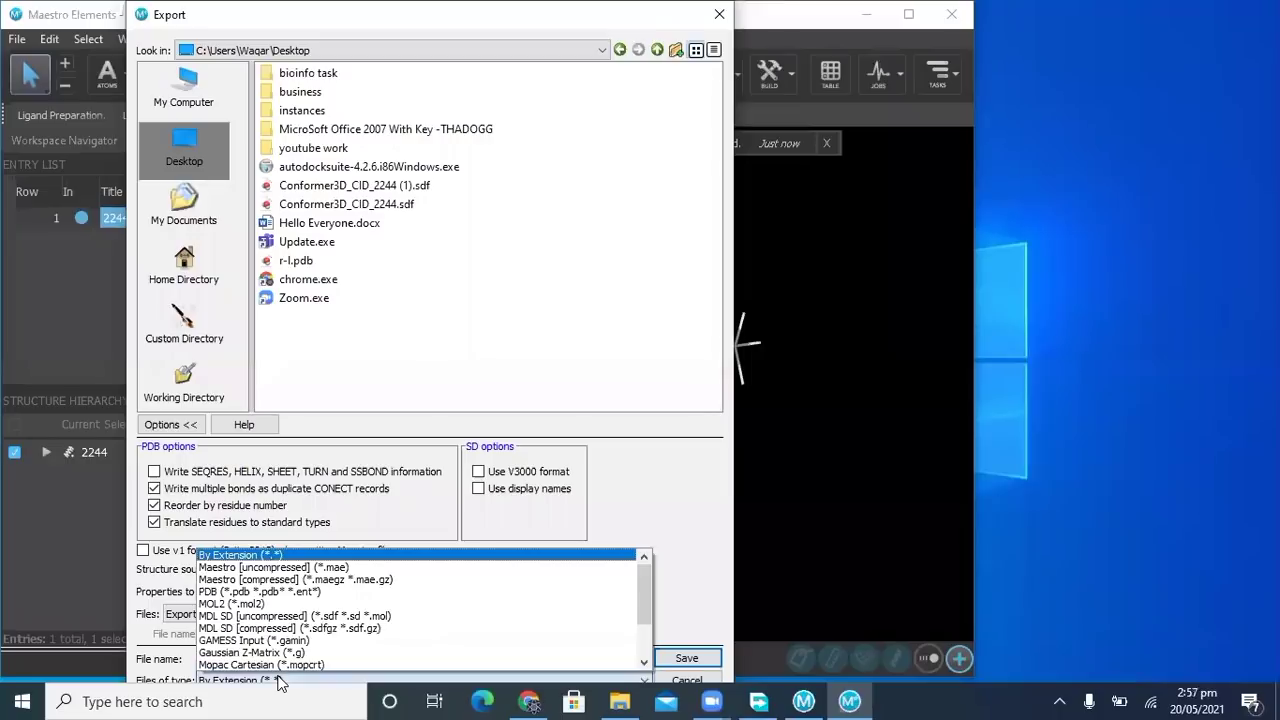
{"action": "left_click", "coordinate": [268, 592]}
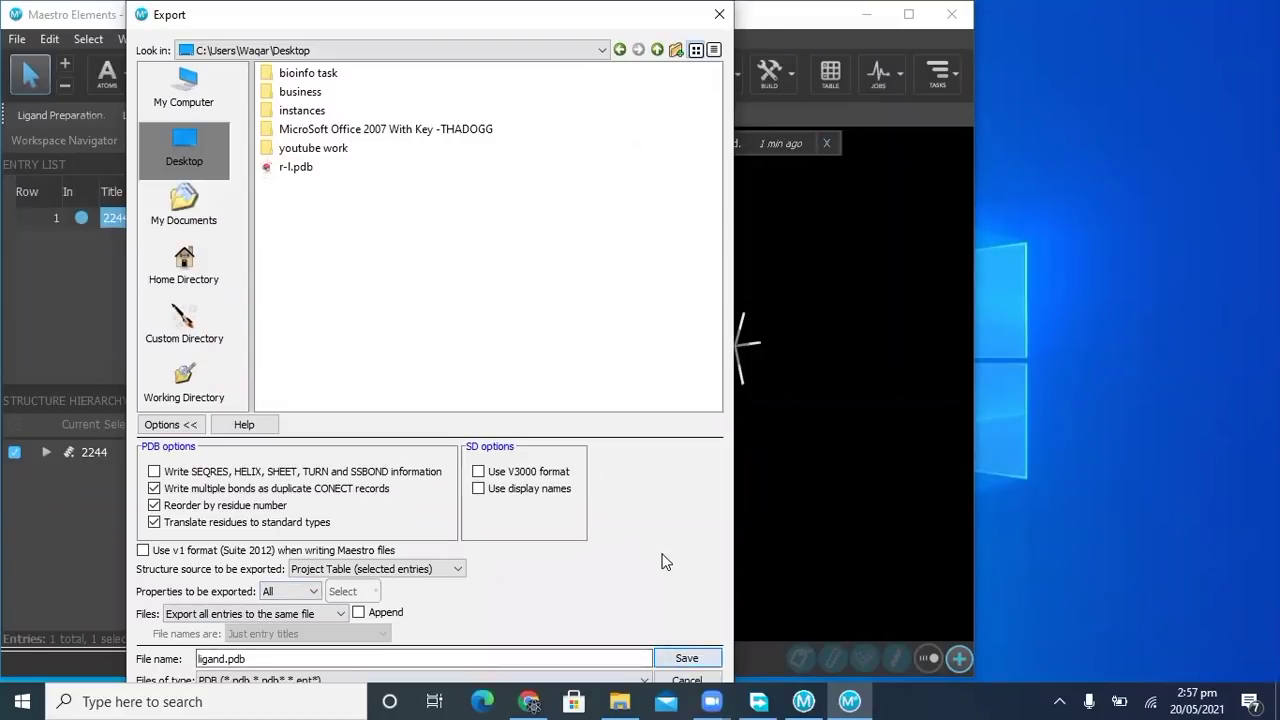
{"action": "key", "text": "Return"}
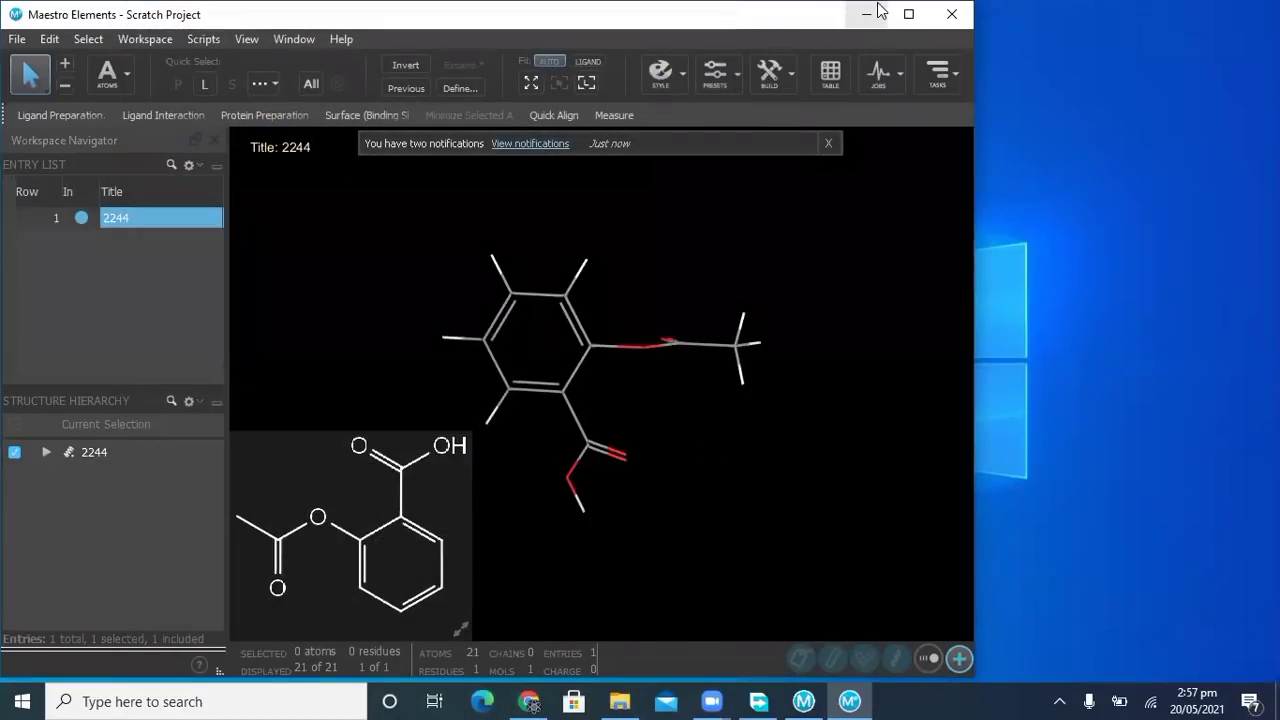
{"action": "left_click", "coordinate": [868, 14]}
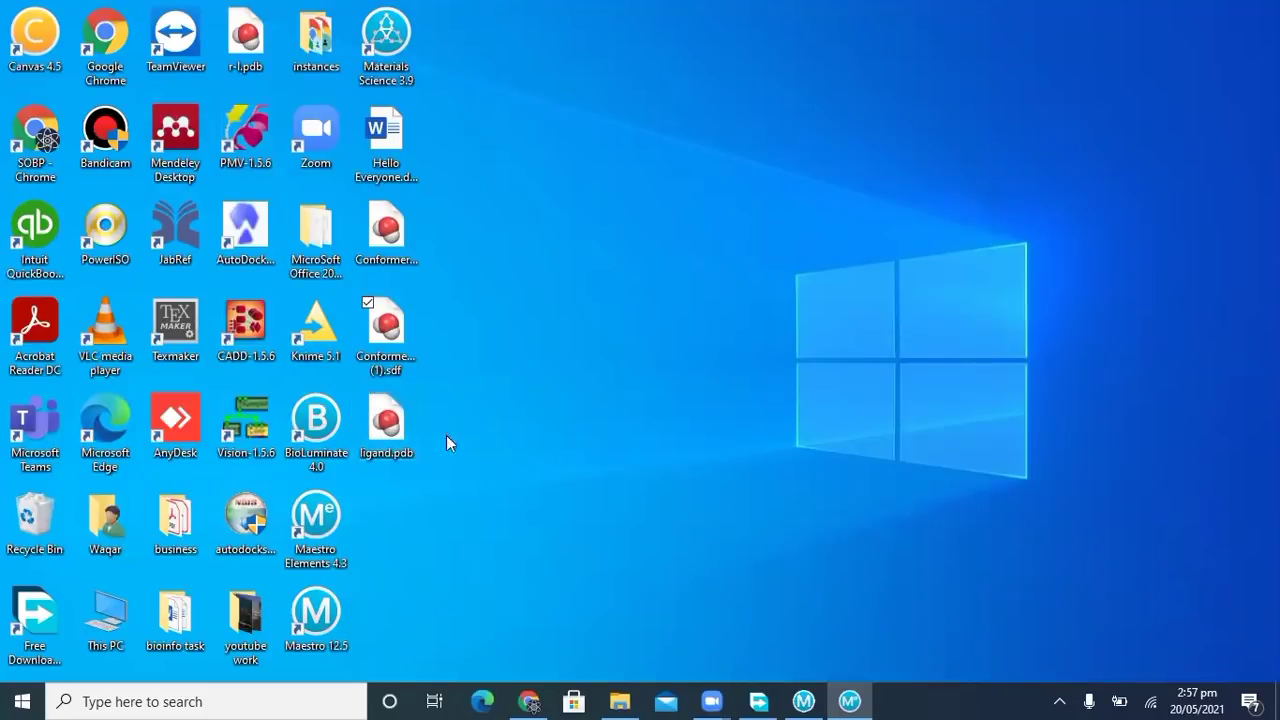
- Switch to Chrome, search the web for pdb in a new tab and open the RCSB PDB homepage
{"action": "left_click", "coordinate": [532, 701]}
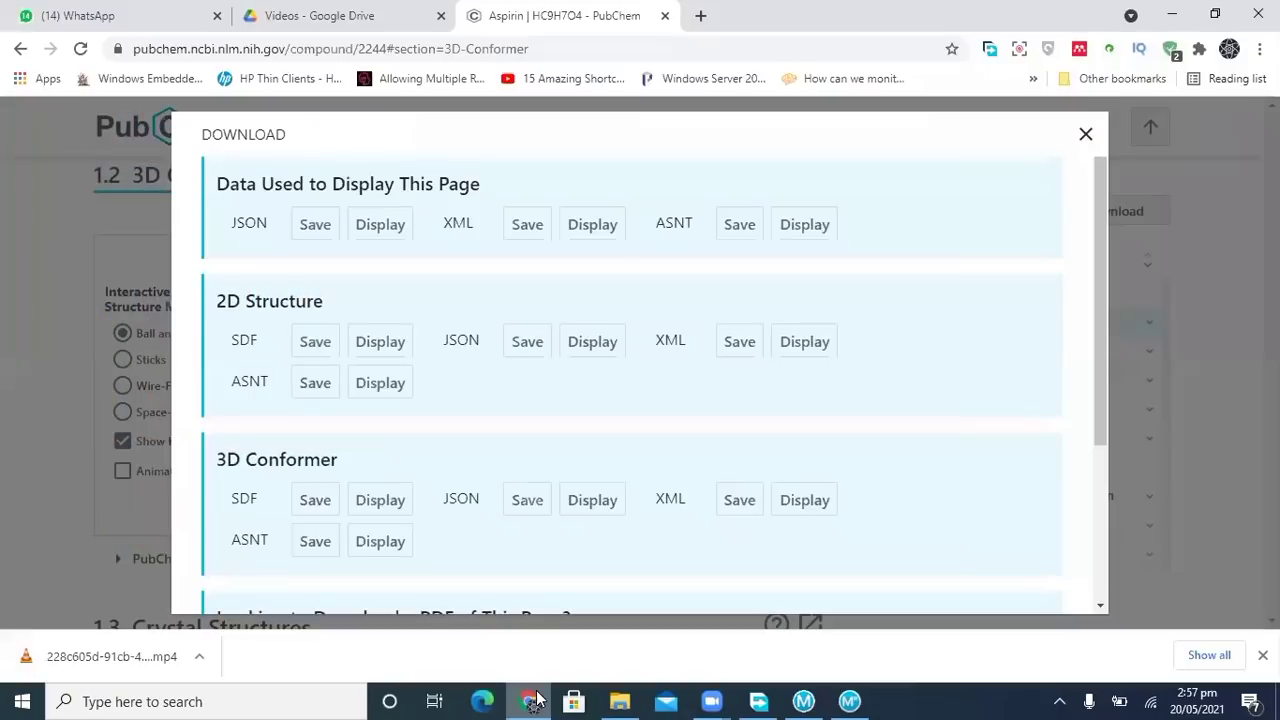
{"action": "left_click", "coordinate": [700, 16]}
{"action": "type", "text": "pdb d"}
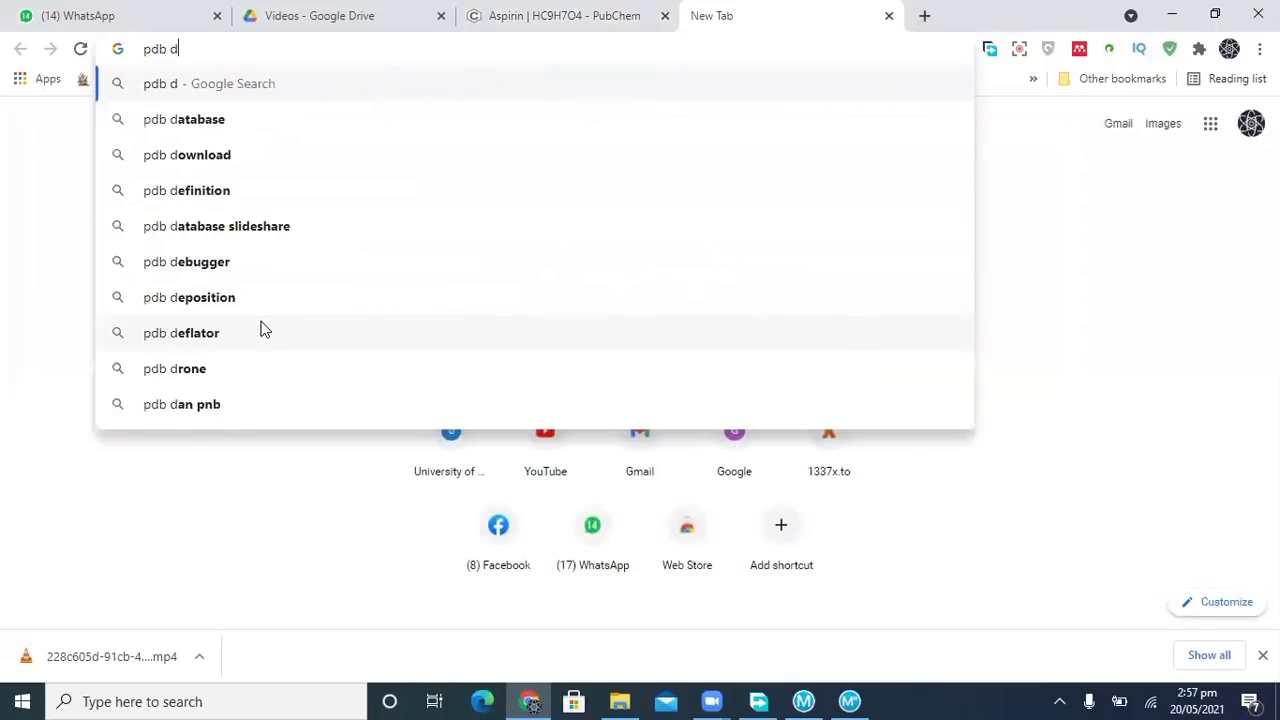
{"action": "key", "text": "BackSpace"}
{"action": "key", "text": "Return"}
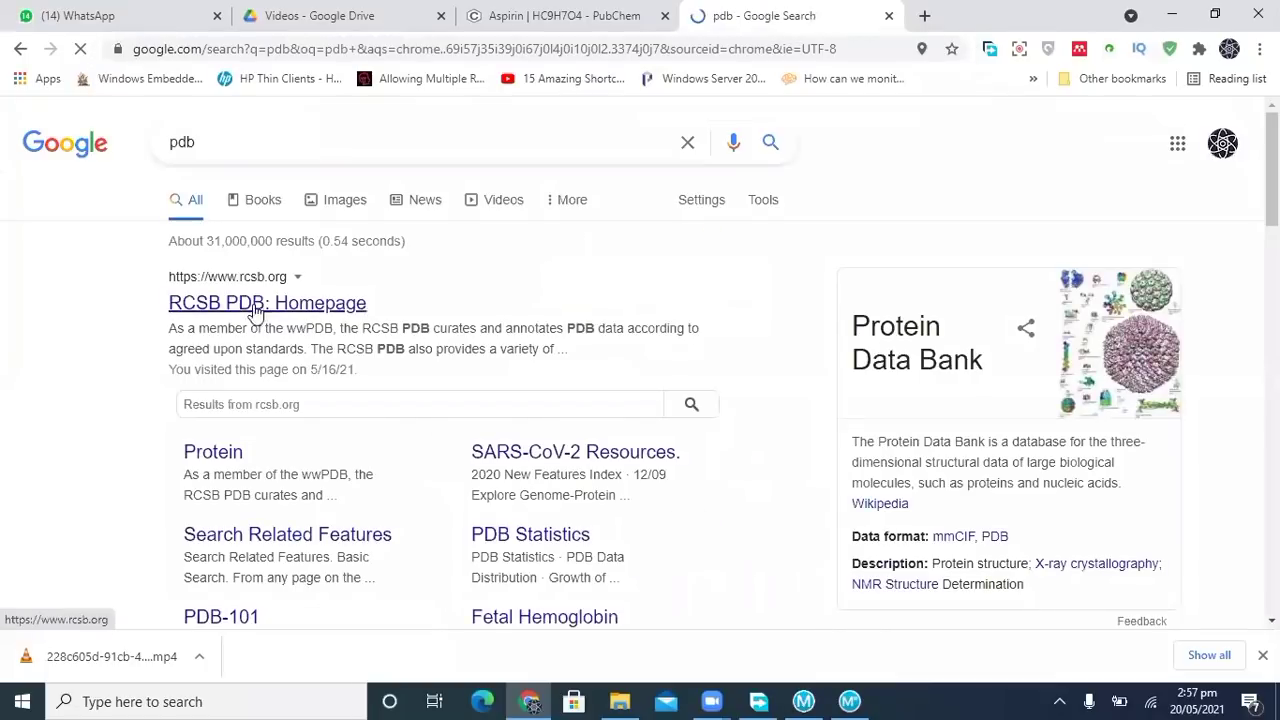
{"action": "left_click", "coordinate": [215, 304]}
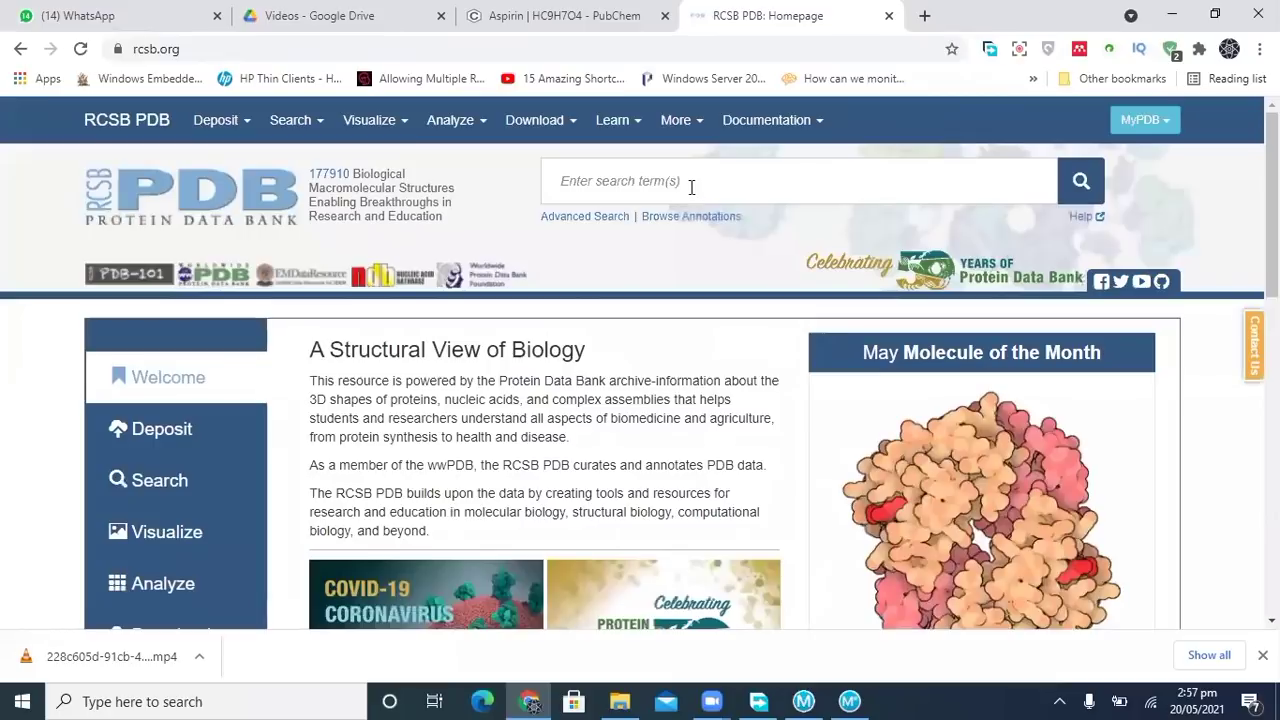
- Search the Protein Data Bank for the structure 6lu7
{"action": "left_click", "coordinate": [686, 181]}
{"action": "type", "text": "6lu"}
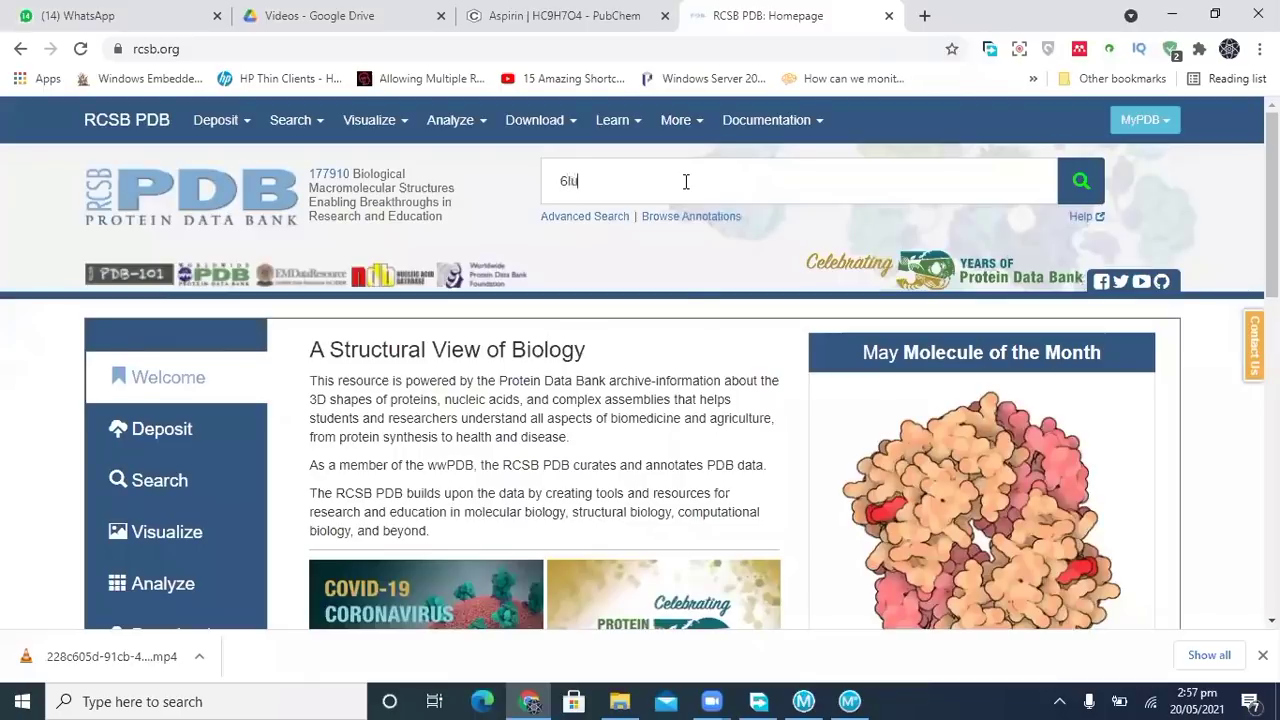
{"action": "type", "text": "7"}
{"action": "key", "text": "Return"}
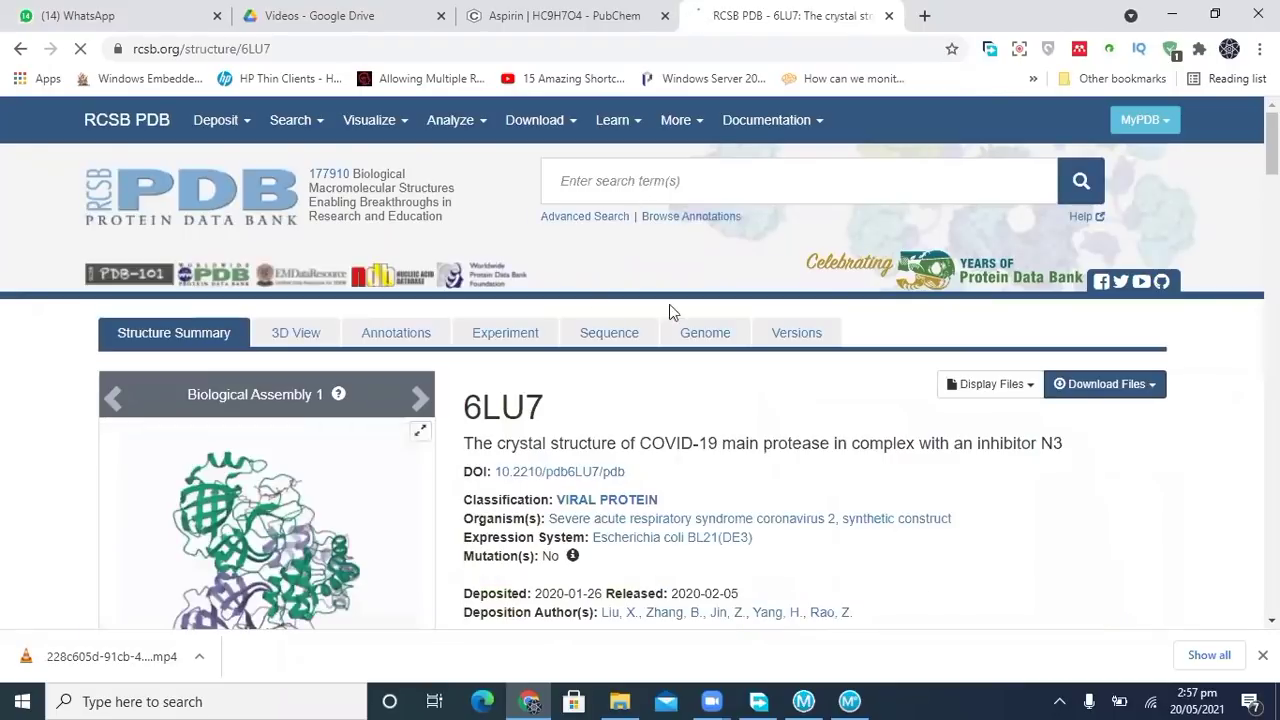
- Download the 6LU7 structure in PDB format to the Desktop as 6lu7.pdb, and minimize the download manager and browser
{"action": "scroll", "coordinate": [1211, 397], "scroll_direction": "down", "scroll_amount": 3}
{"action": "scroll", "coordinate": [787, 220], "scroll_direction": "up", "scroll_amount": 2}
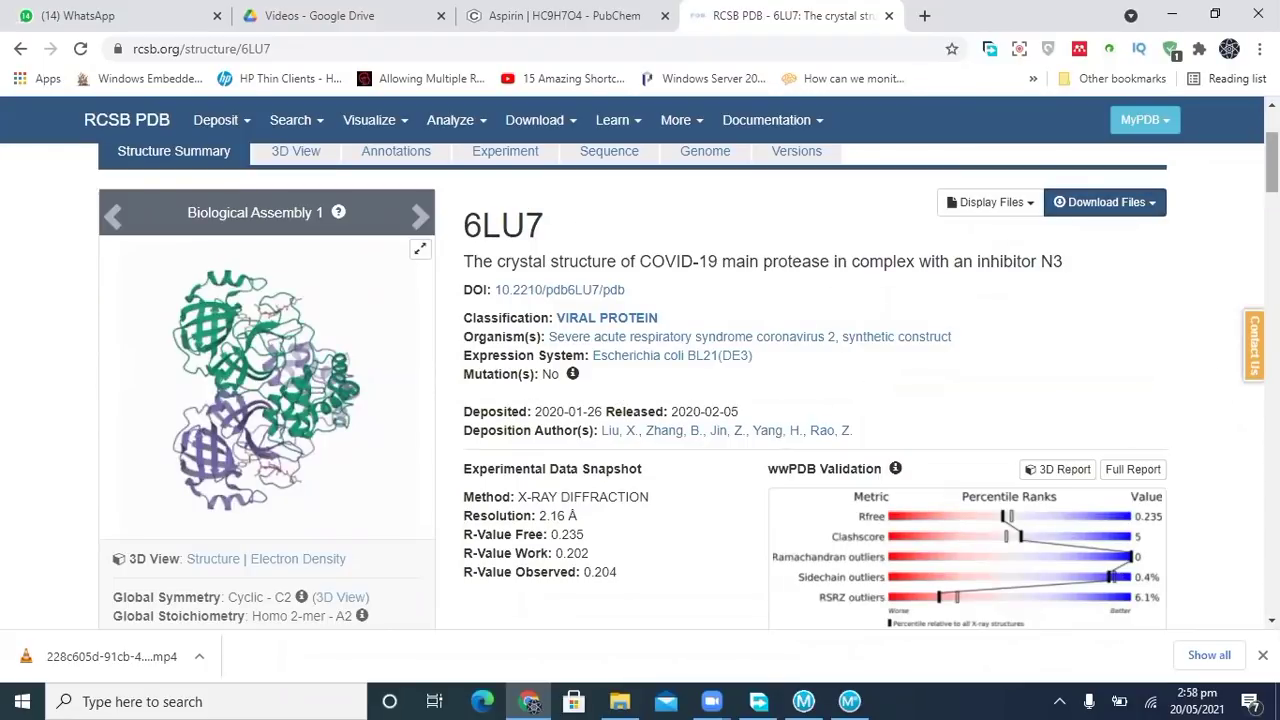
{"action": "scroll", "coordinate": [1100, 240], "scroll_direction": "down", "scroll_amount": 1}
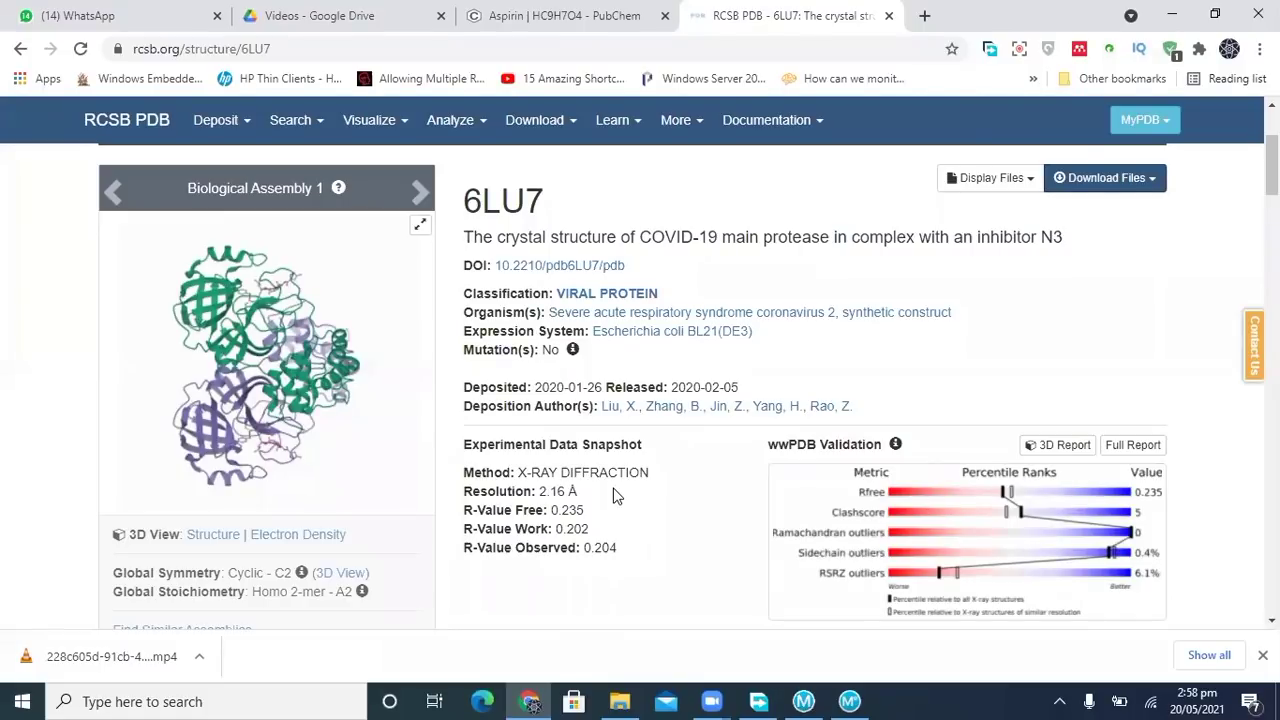
{"action": "left_click", "coordinate": [1145, 190]}
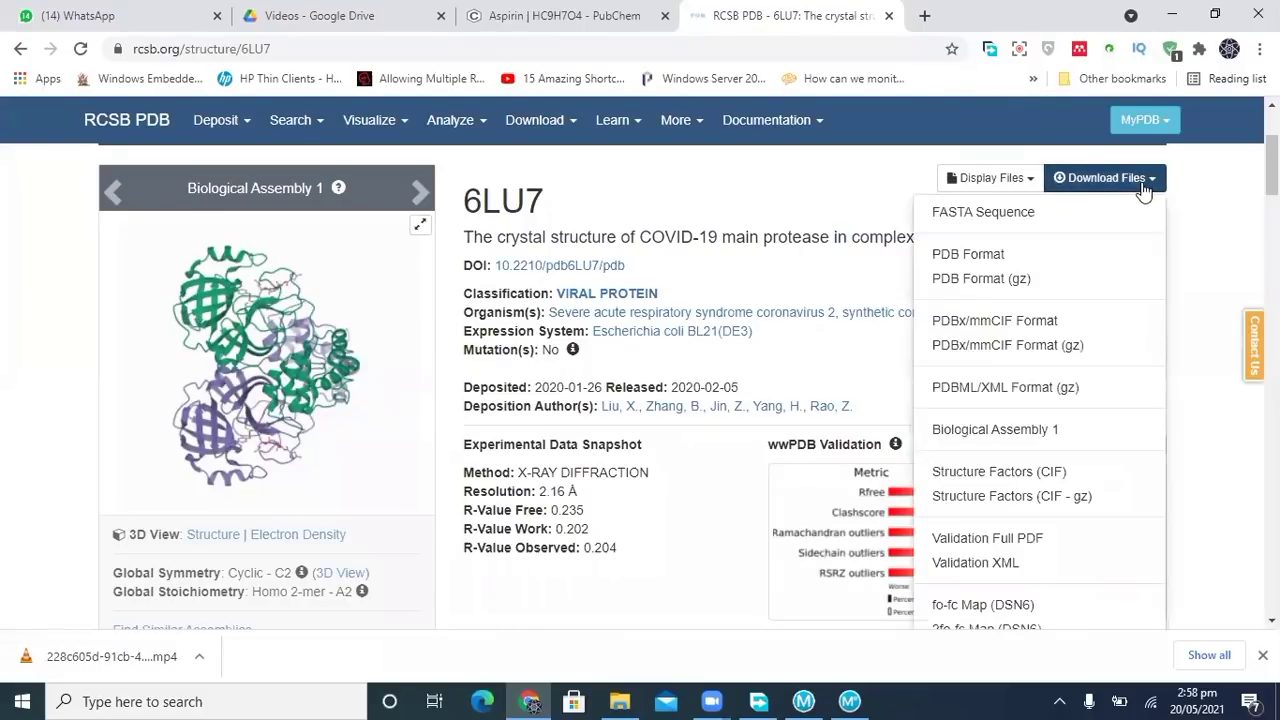
{"action": "left_click", "coordinate": [962, 258]}
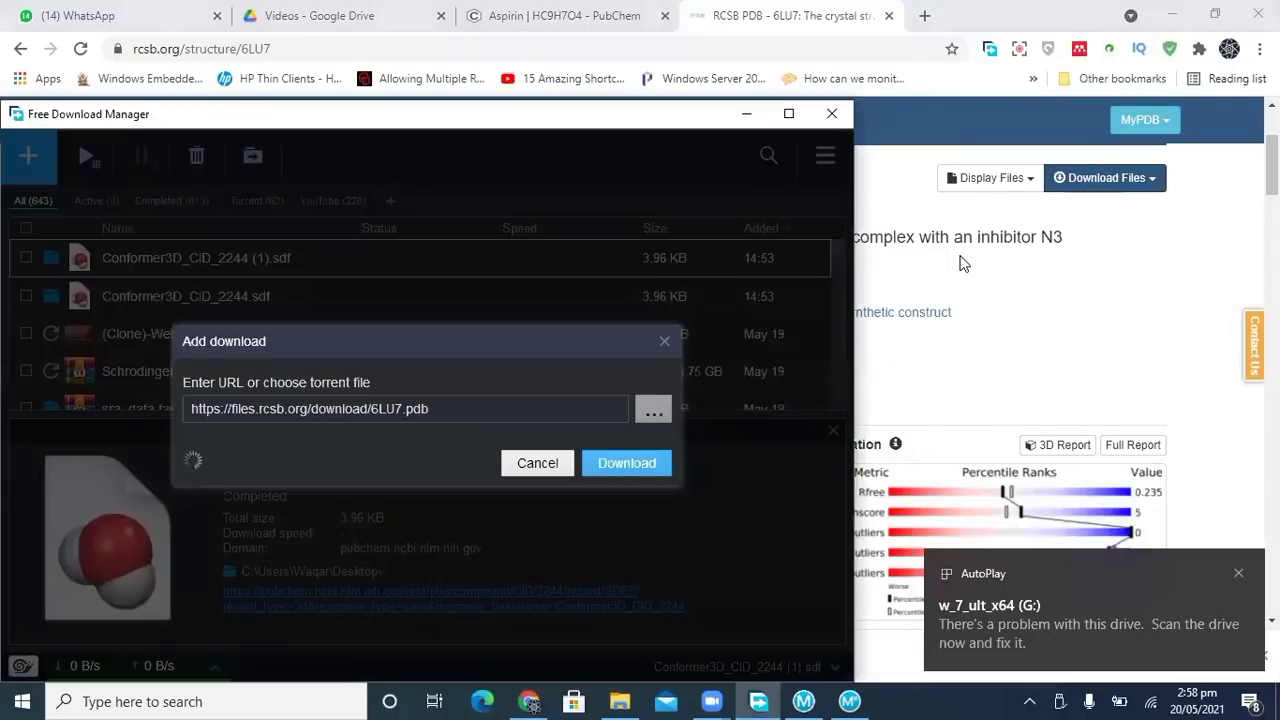
{"action": "left_click", "coordinate": [628, 464]}
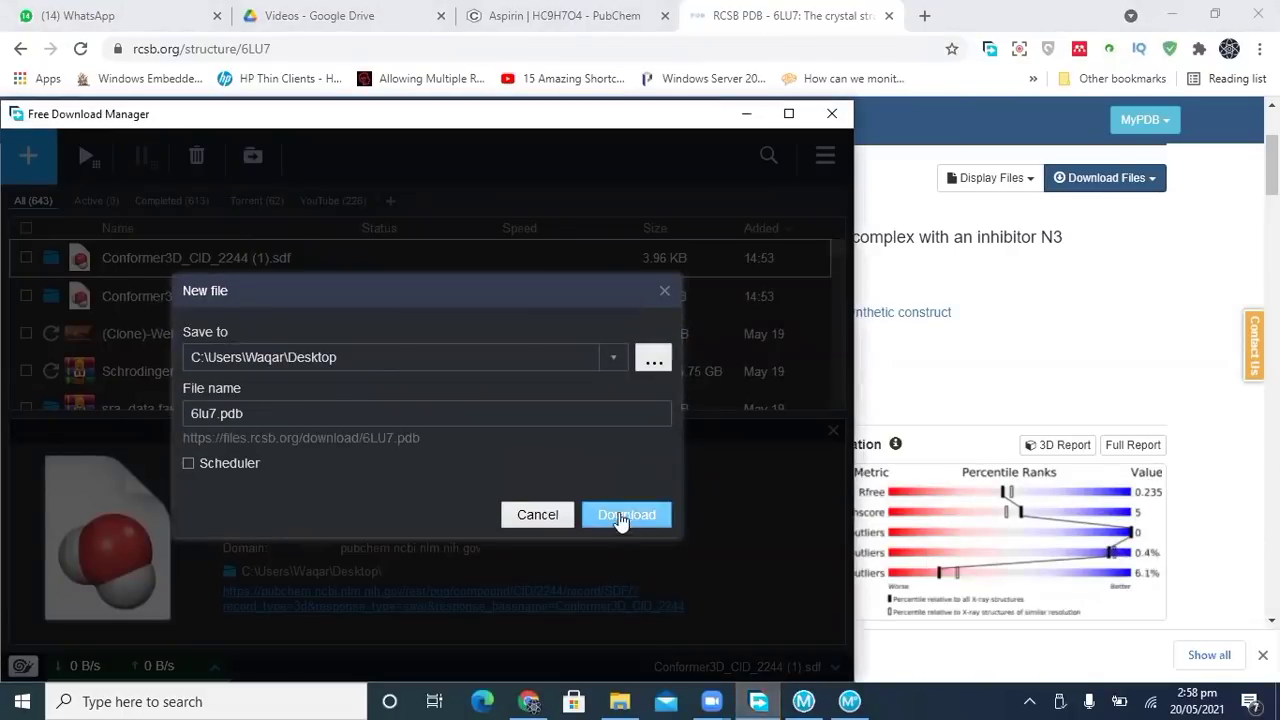
{"action": "left_click", "coordinate": [624, 514]}
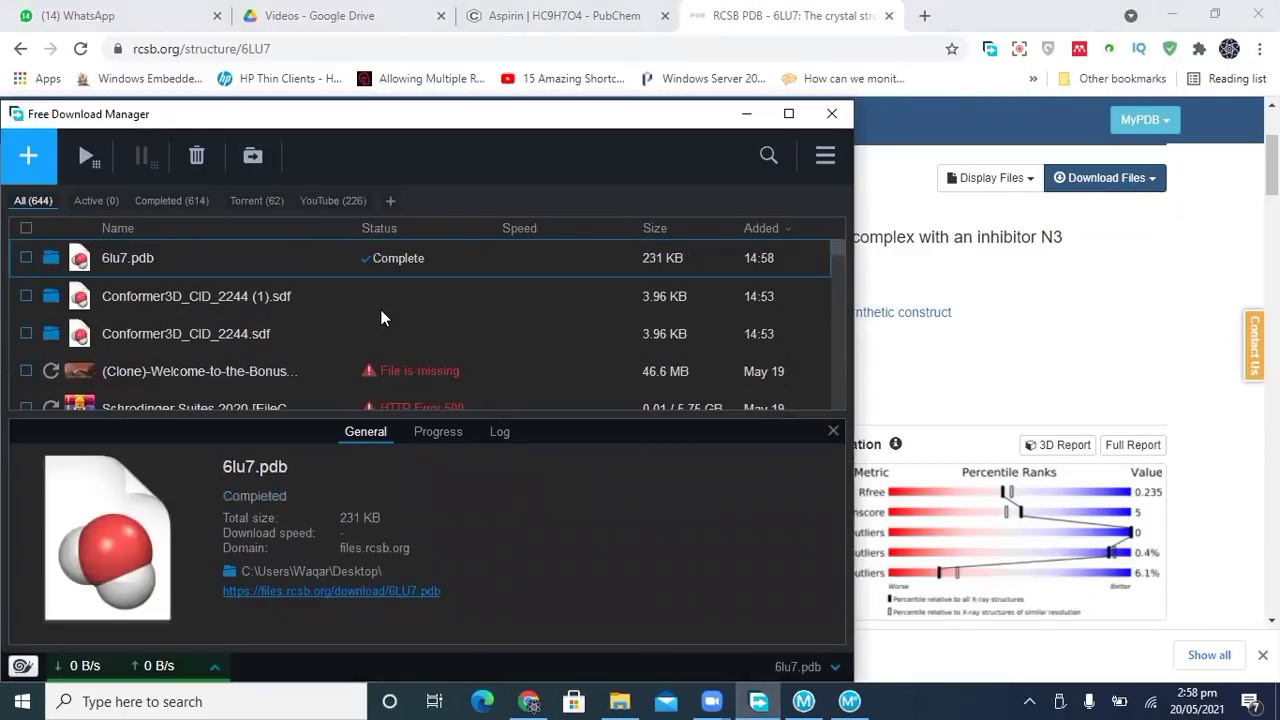
{"action": "left_click", "coordinate": [752, 117]}
{"action": "left_click", "coordinate": [1180, 13]}
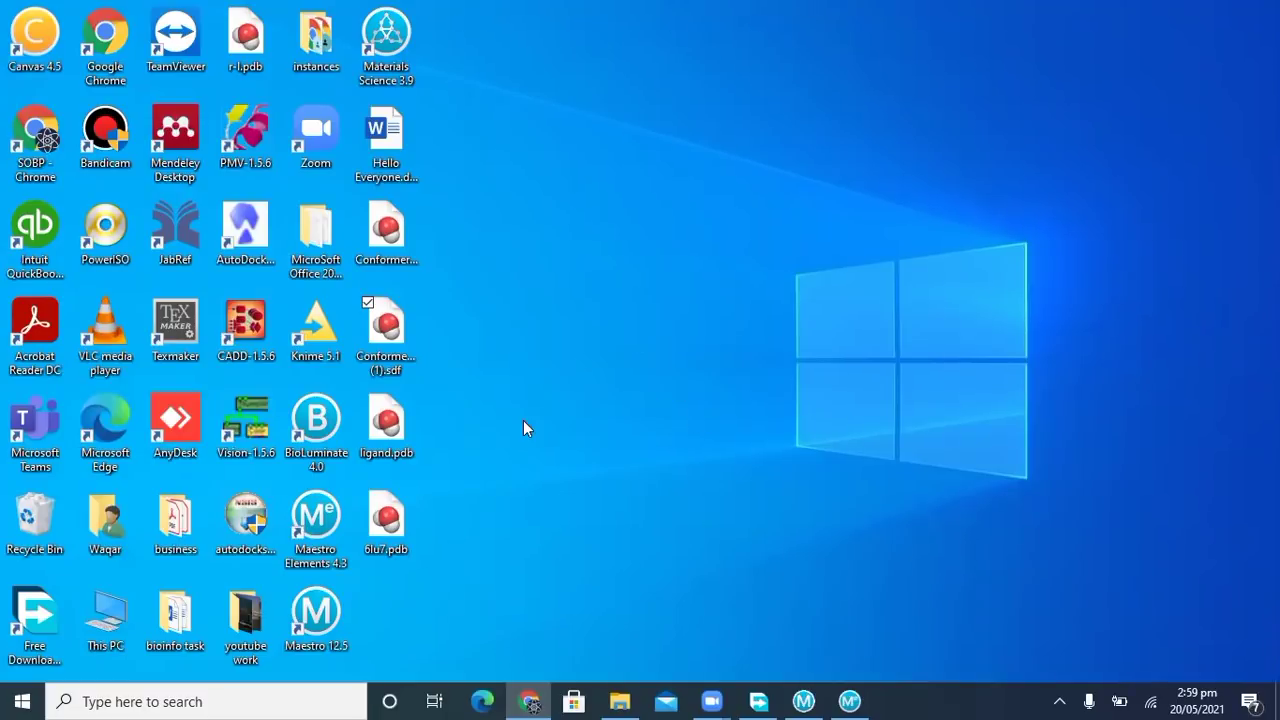
- Search the computer for the pyrx program, and clear and close the search
{"action": "left_click", "coordinate": [223, 701]}
{"action": "type", "text": "pyrx"}
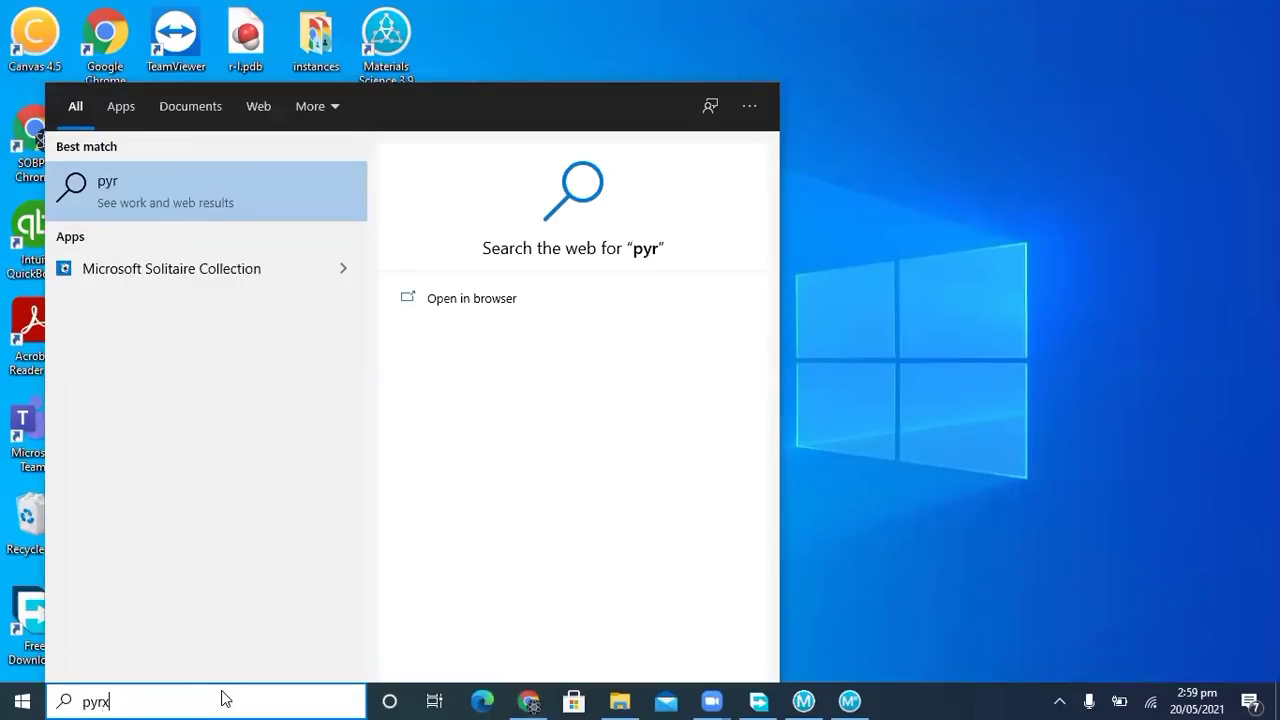
{"action": "key", "text": "BackSpace"}
{"action": "key", "text": "BackSpace"}
{"action": "key", "text": "BackSpace"}
{"action": "key", "text": "BackSpace"}
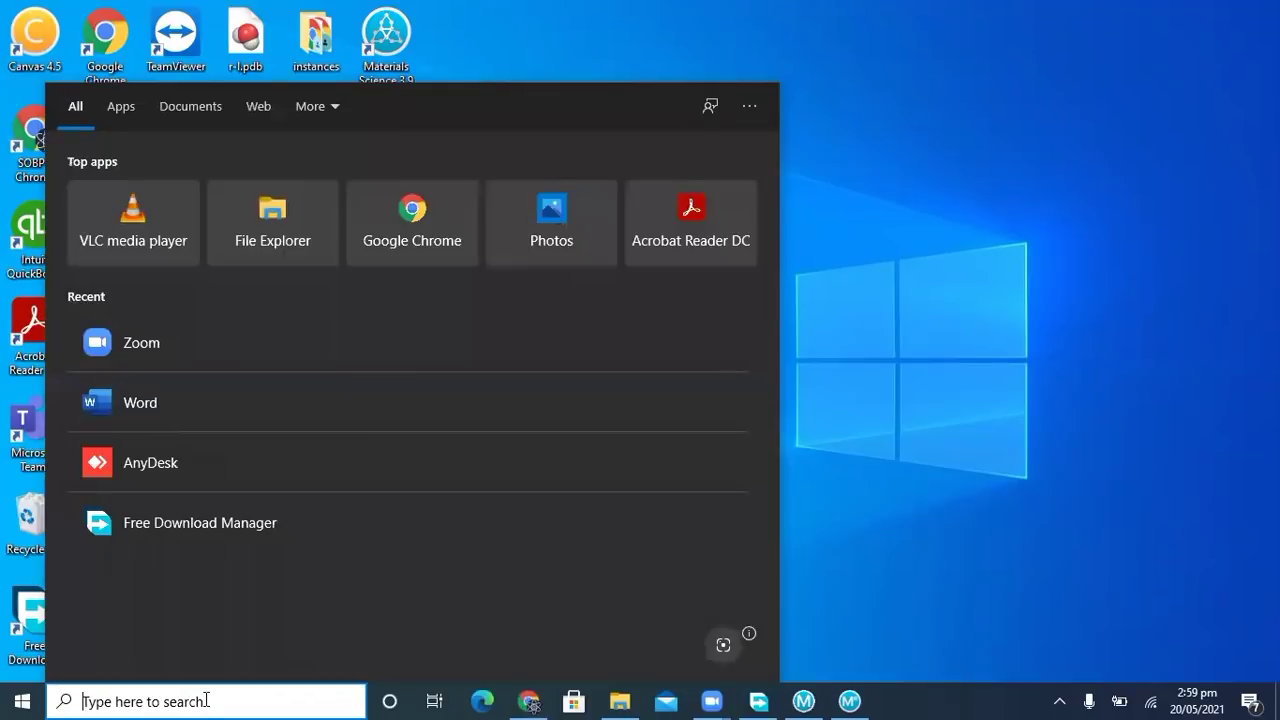
{"action": "left_click", "coordinate": [1065, 318]}
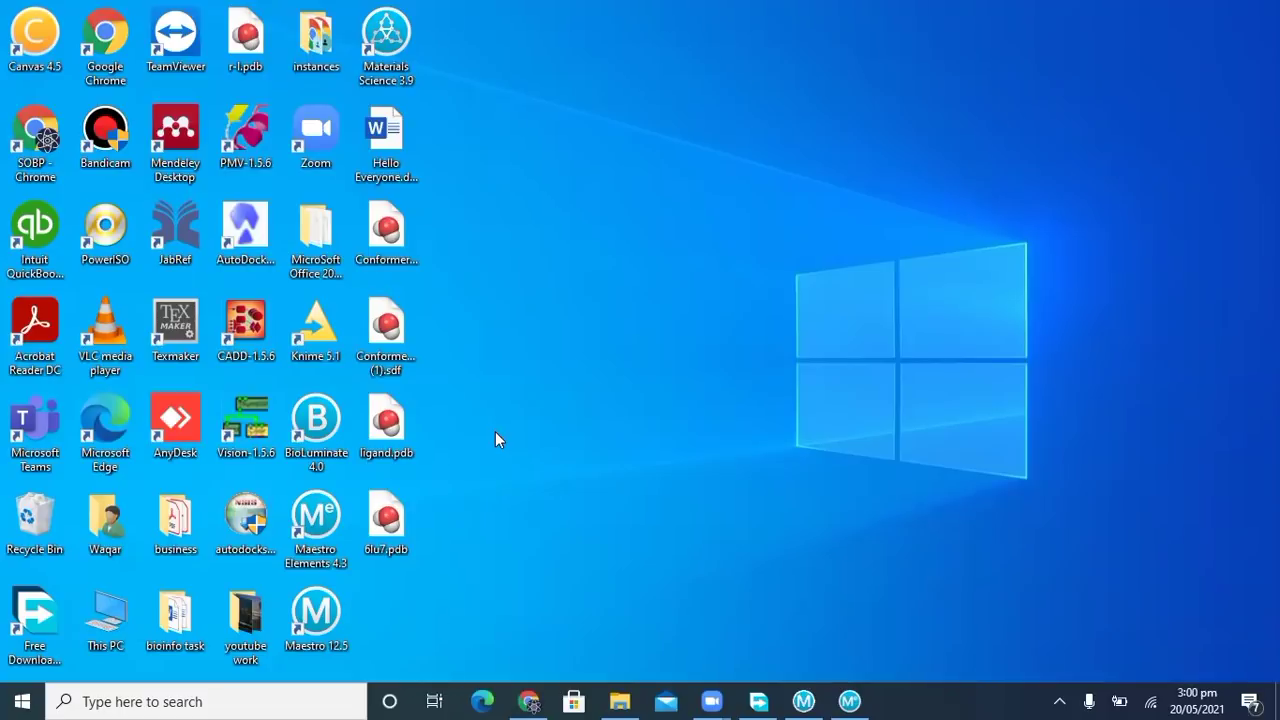
- Repeat the computer search for pyrx and dismiss it
{"action": "left_click", "coordinate": [235, 698]}
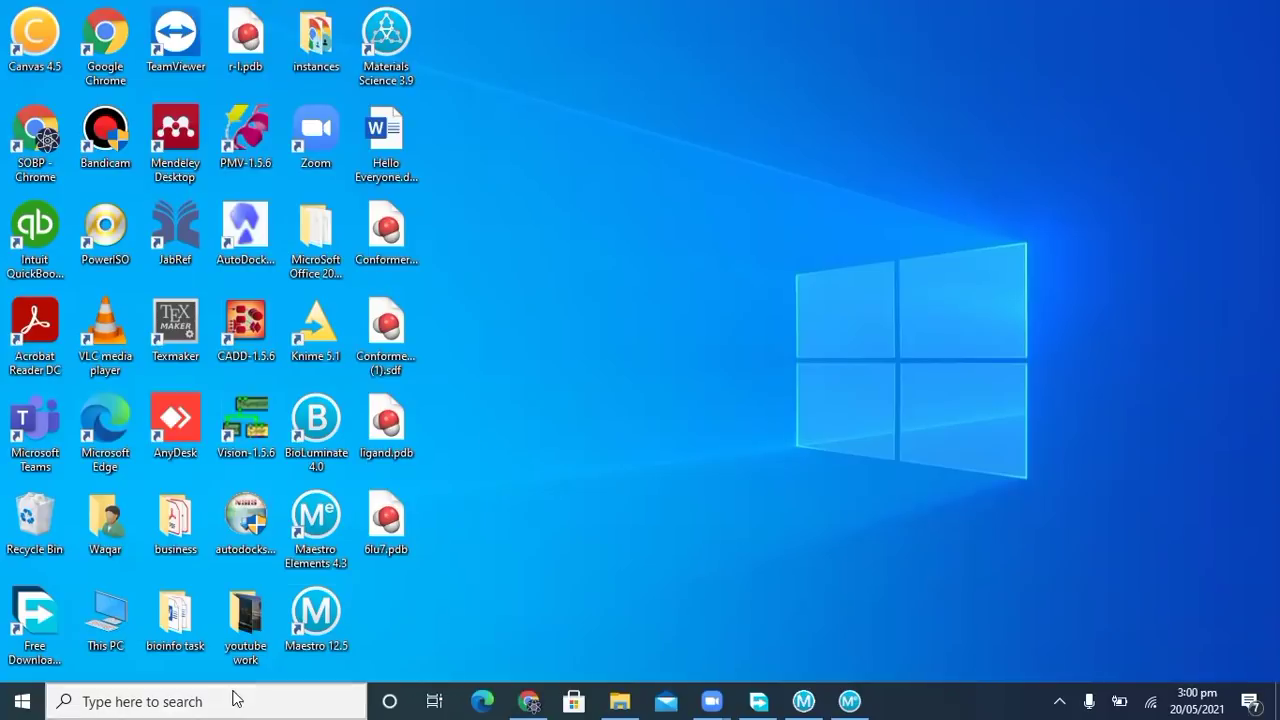
{"action": "type", "text": "py"}
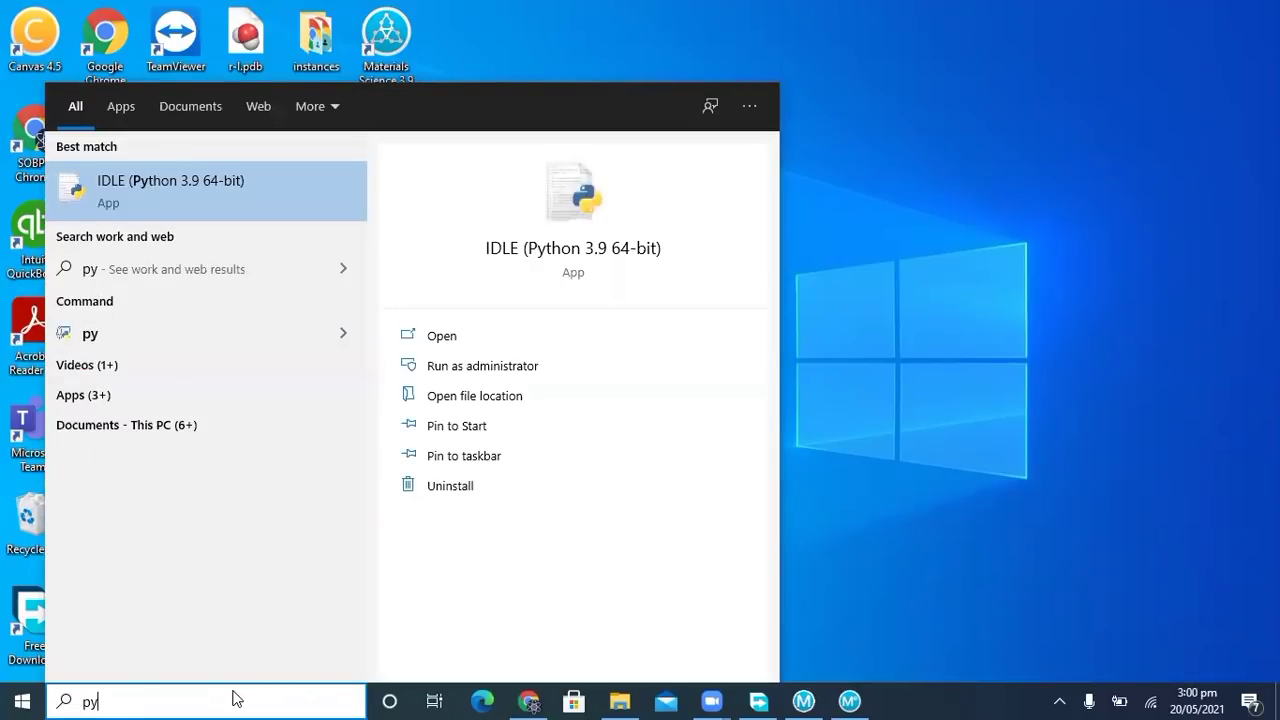
{"action": "type", "text": "rx"}
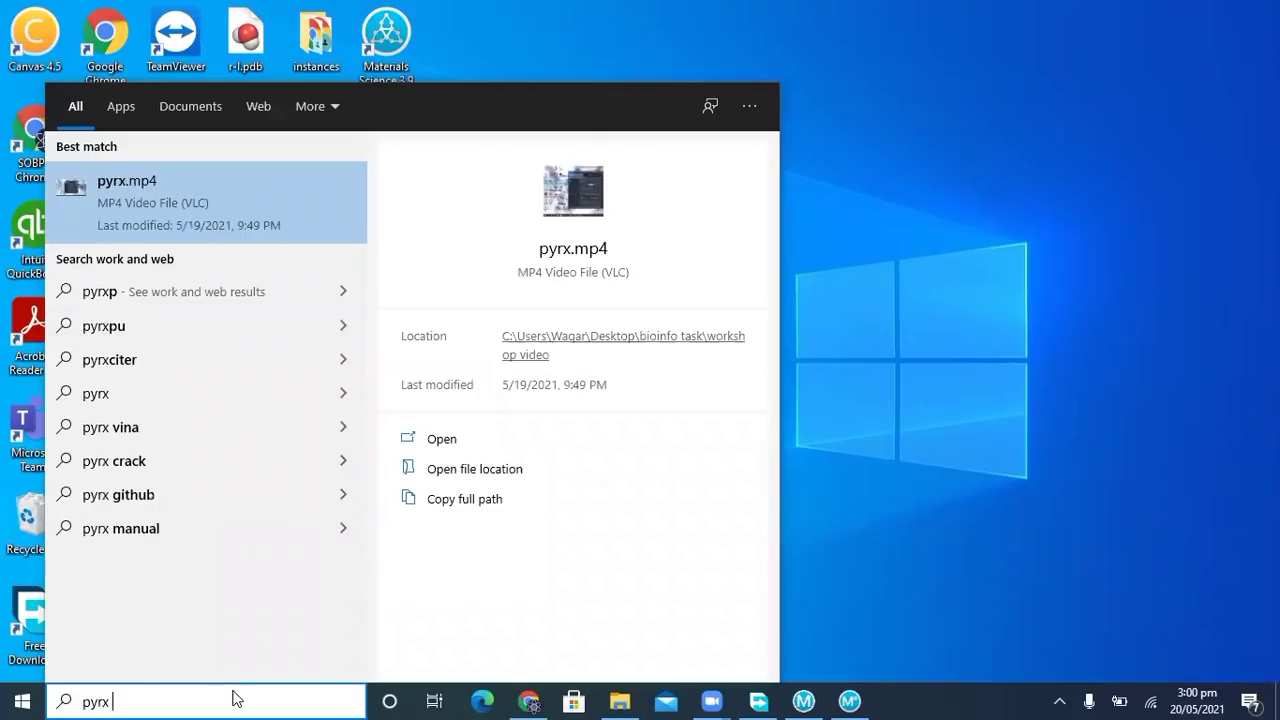
{"action": "key", "text": "BackSpace"}
{"action": "key", "text": "BackSpace"}
{"action": "key", "text": "BackSpace"}
{"action": "key", "text": "BackSpace"}
{"action": "key", "text": "BackSpace"}
{"action": "left_click", "coordinate": [1077, 378]}
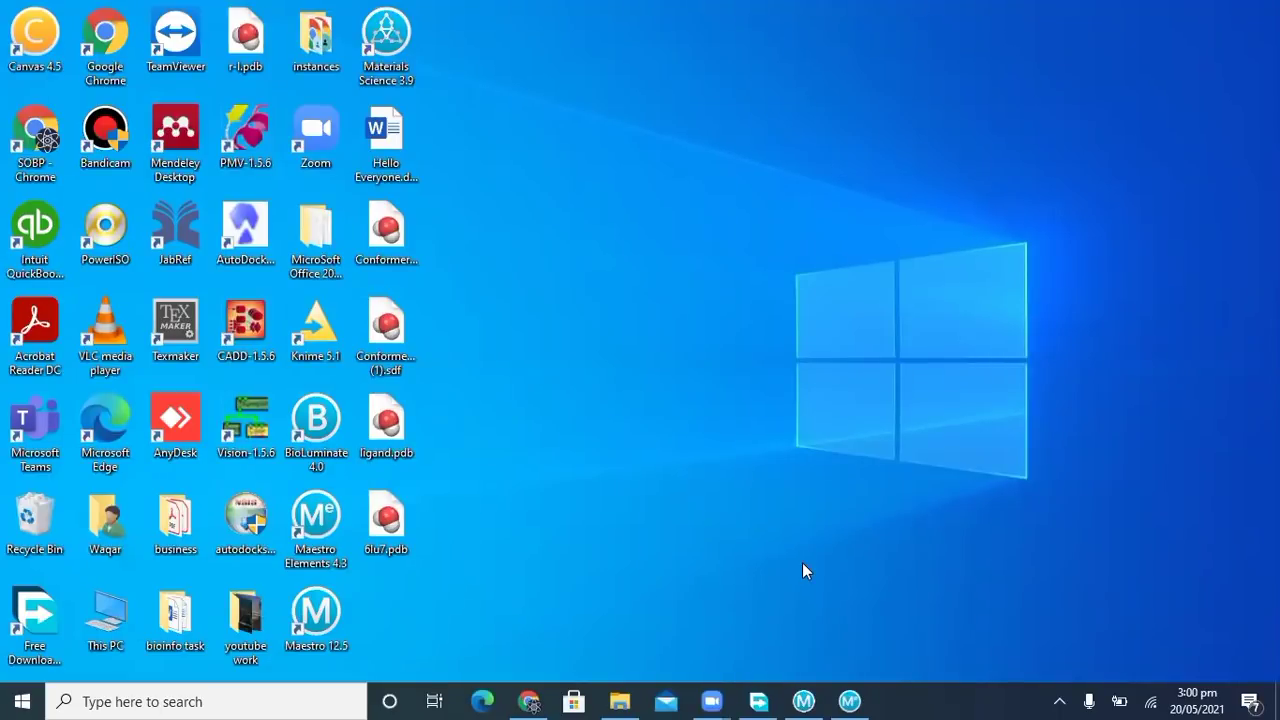
- Switch back to Chrome and search the web for "download pyrx" in a new tab
{"action": "mouse_move", "coordinate": [842, 698]}
{"action": "left_click", "coordinate": [526, 620]}
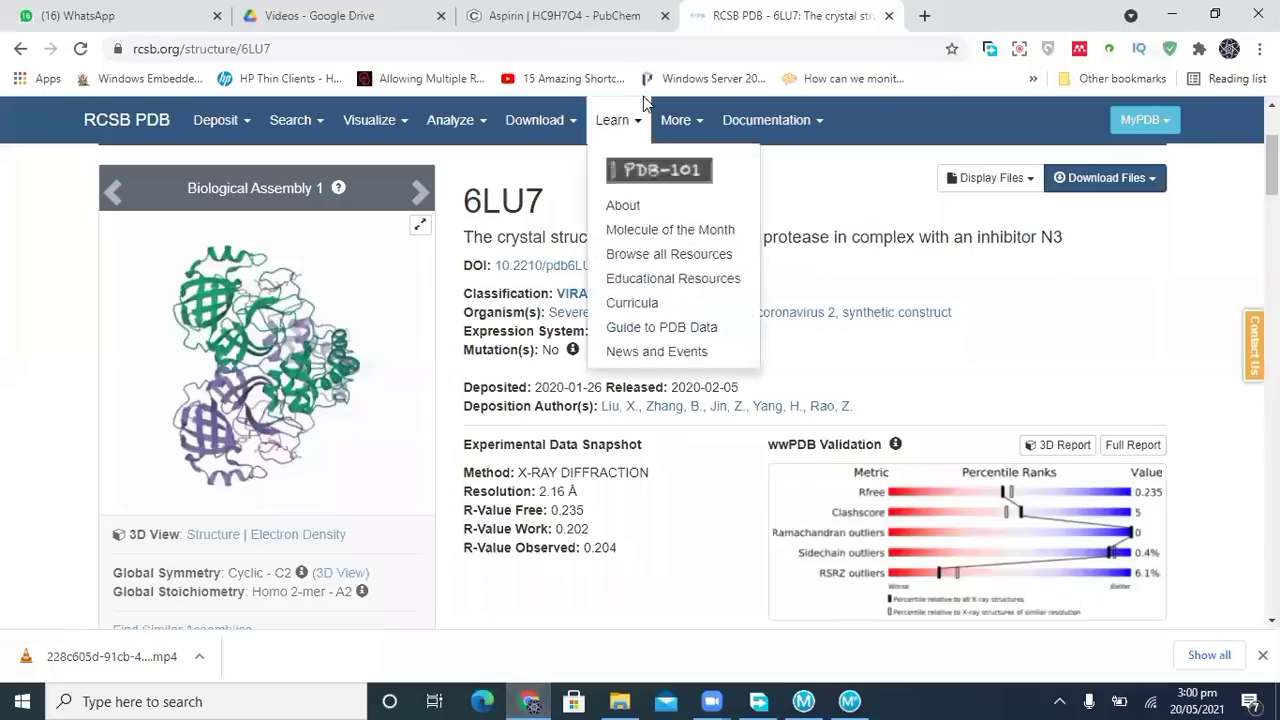
{"action": "left_click", "coordinate": [924, 15]}
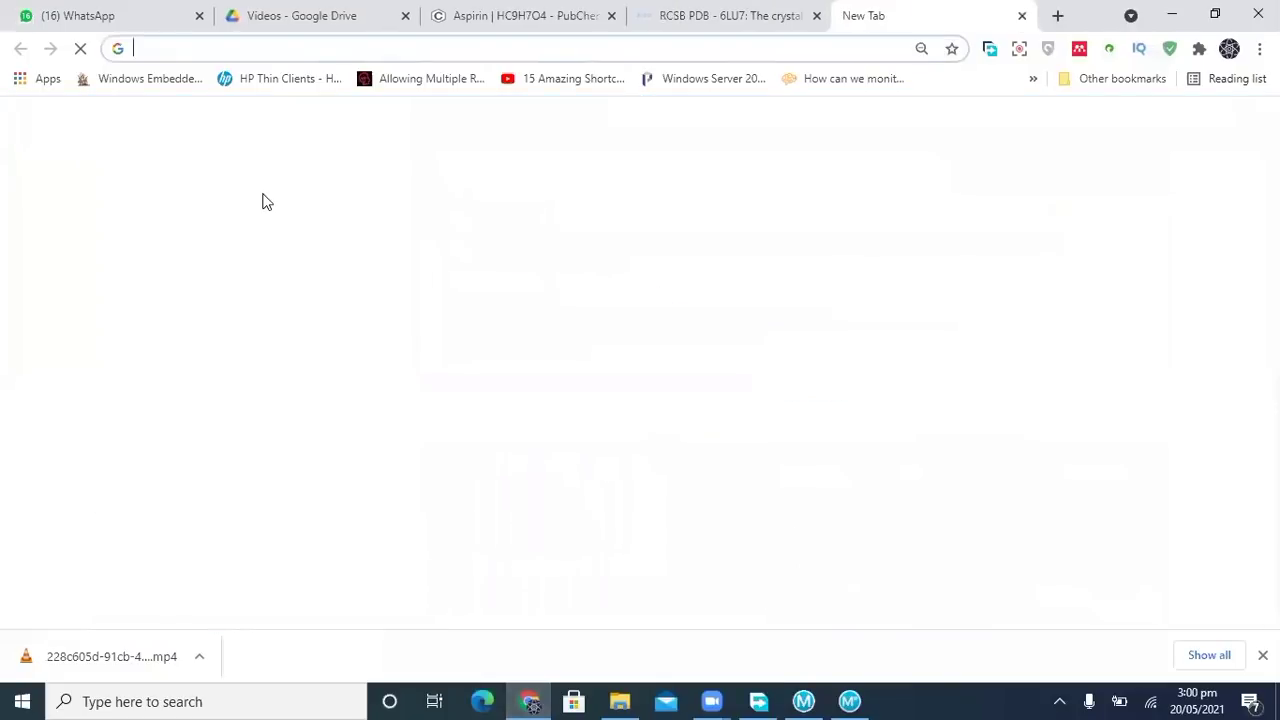
{"action": "type", "text": "download pyr"}
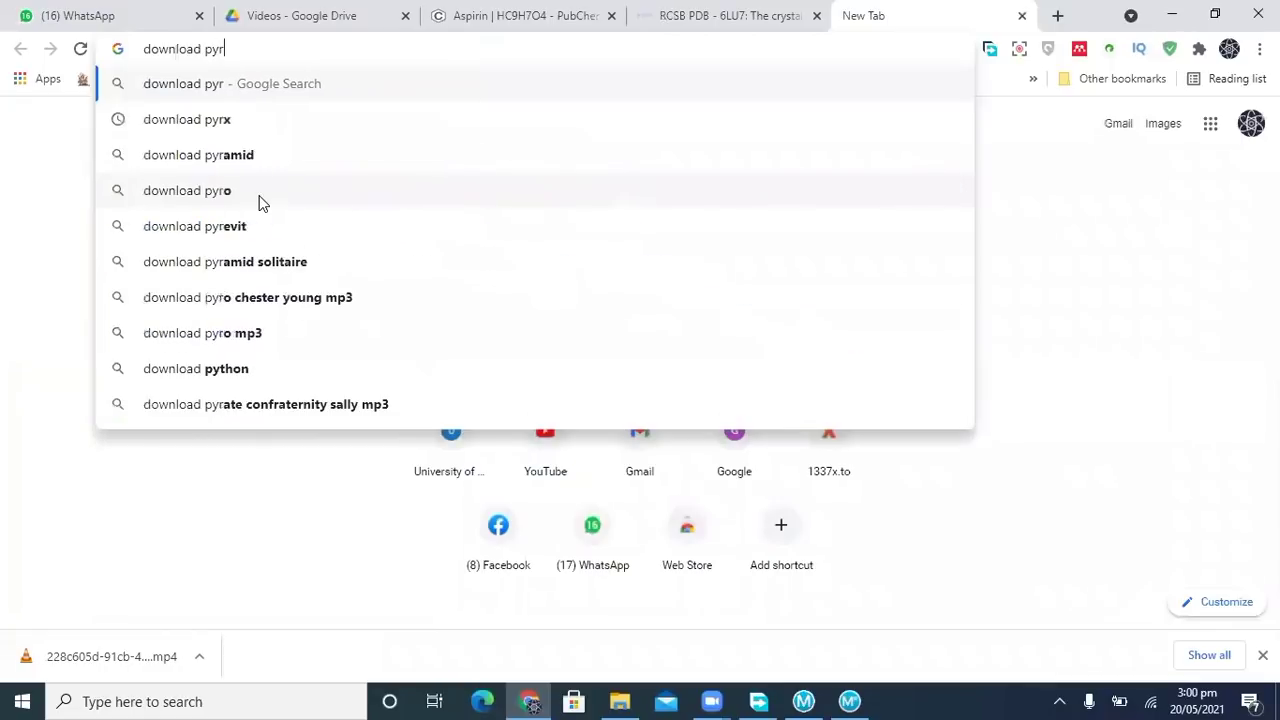
{"action": "type", "text": "x"}
{"action": "key", "text": "Return"}
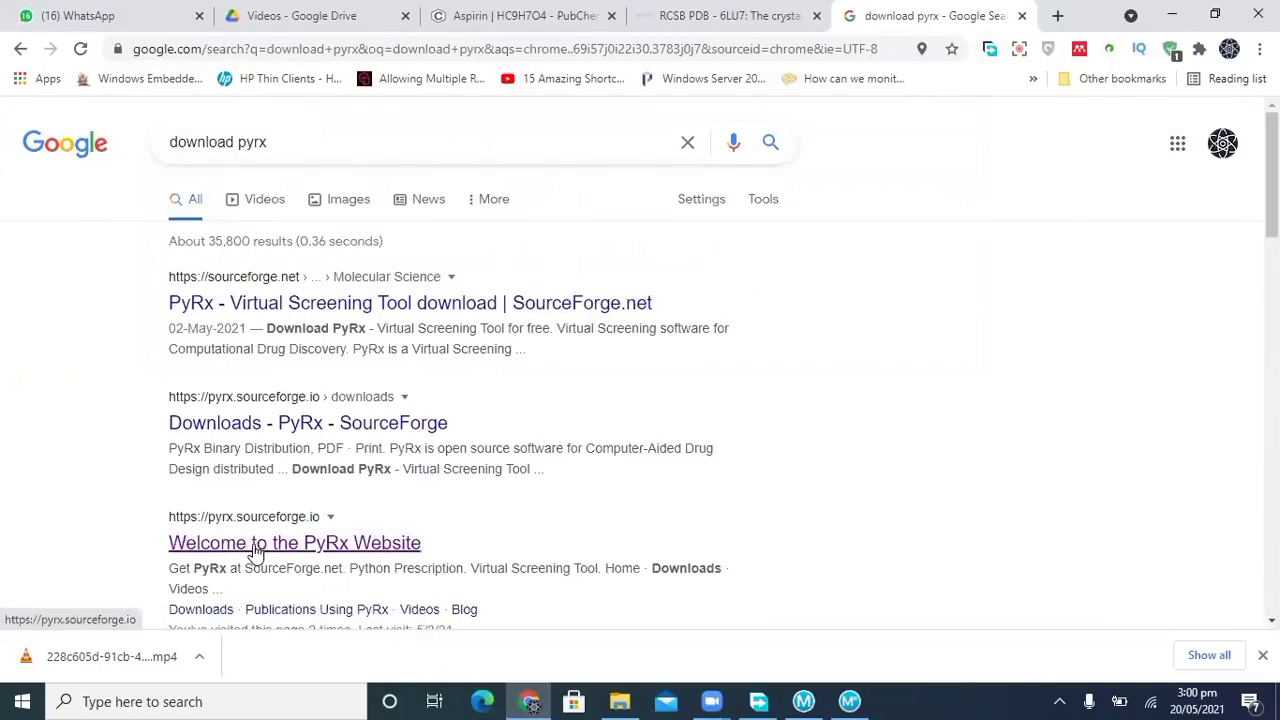
- Download the free PyRx-0.8-Setup.exe to the Desktop through the PyRx website and SourceForge, and minimize the download manager
{"action": "left_click", "coordinate": [289, 548]}
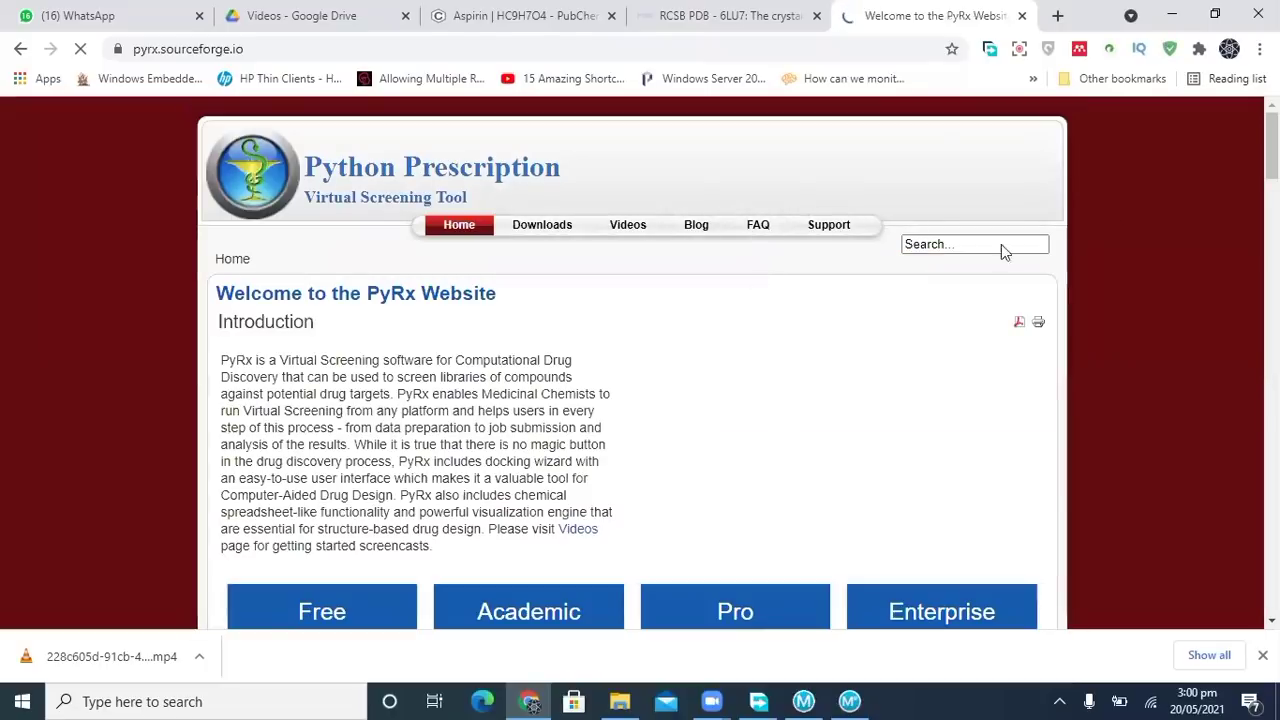
{"action": "scroll", "coordinate": [824, 437], "scroll_direction": "down", "scroll_amount": 2}
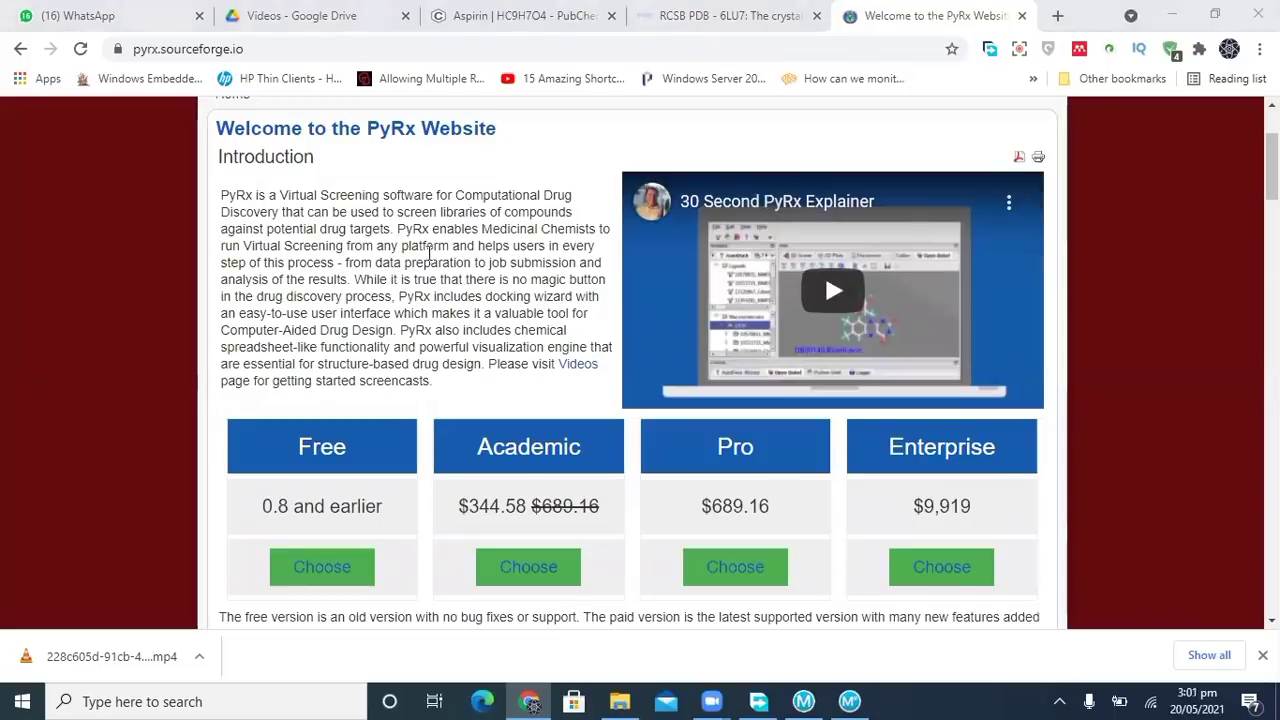
{"action": "left_click", "coordinate": [309, 570]}
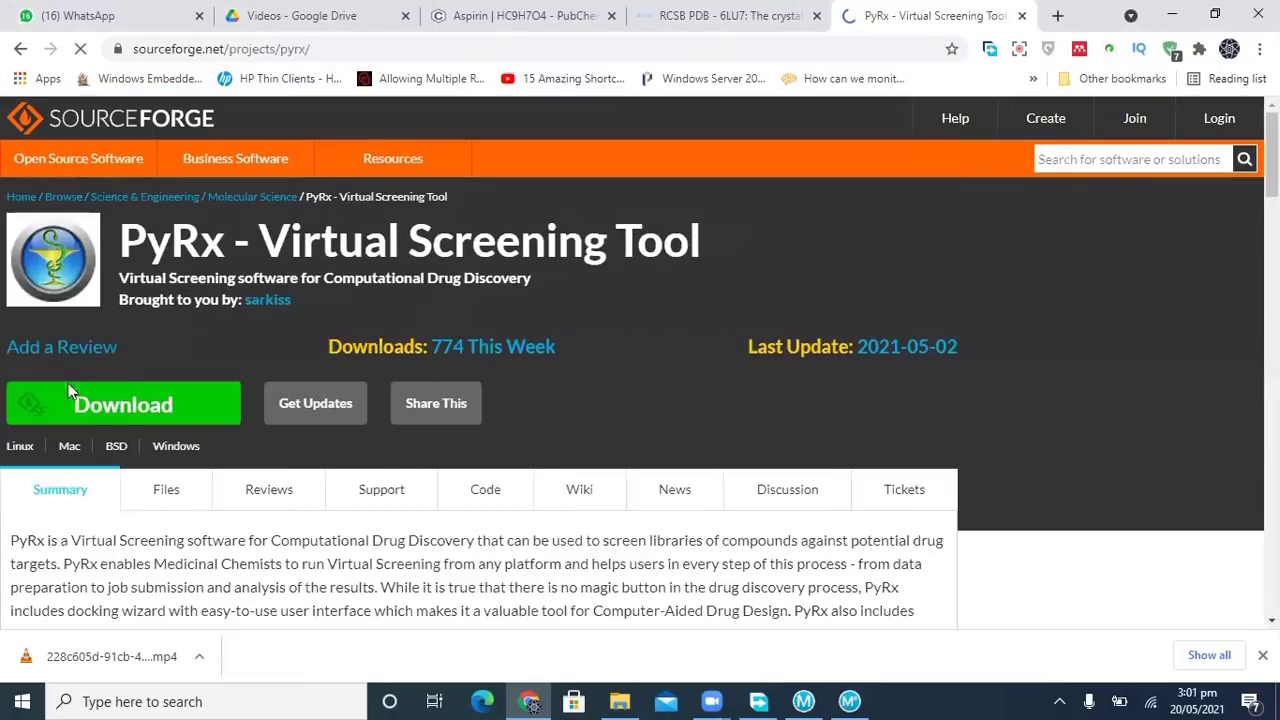
{"action": "left_click", "coordinate": [122, 403]}
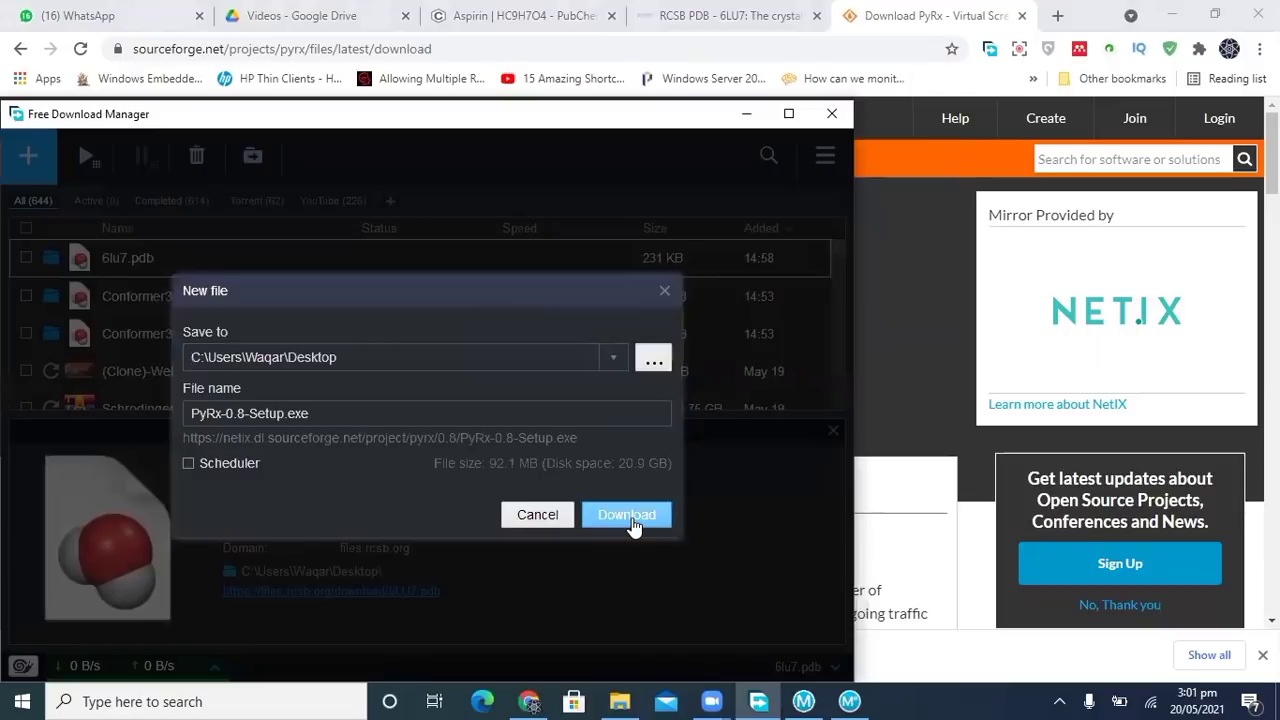
{"action": "left_click", "coordinate": [627, 515]}
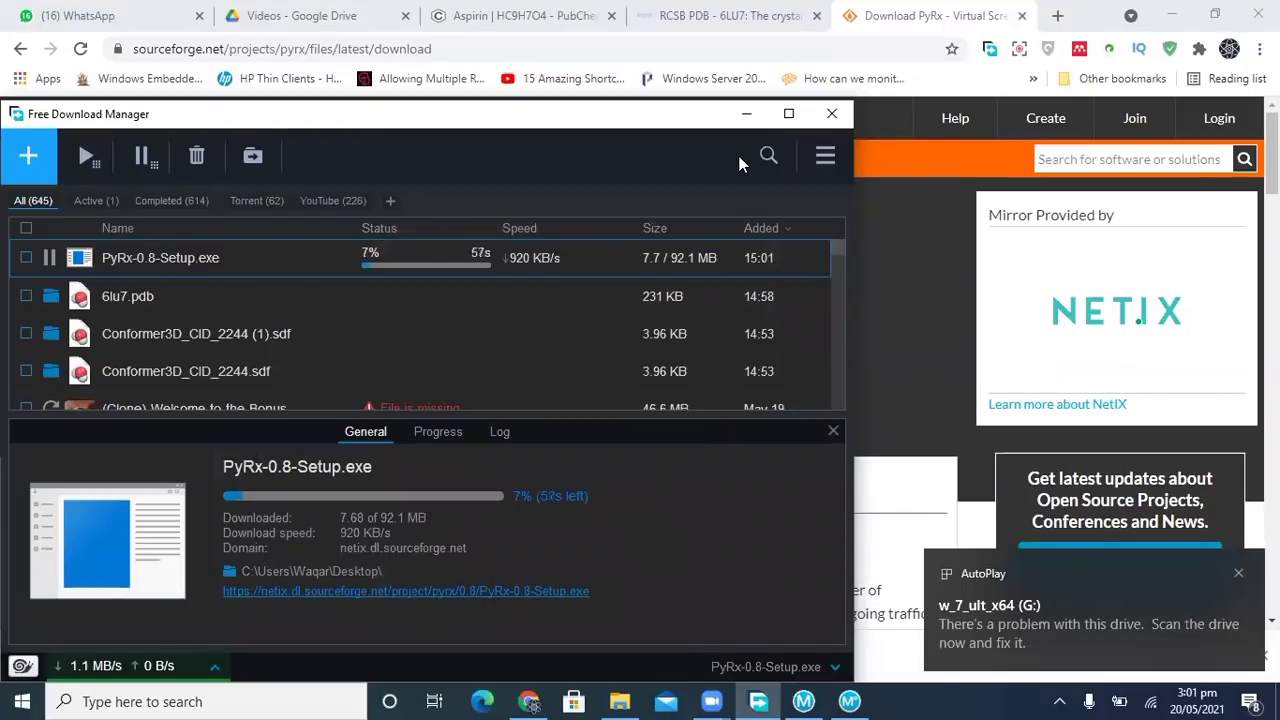
{"action": "left_click", "coordinate": [748, 118]}
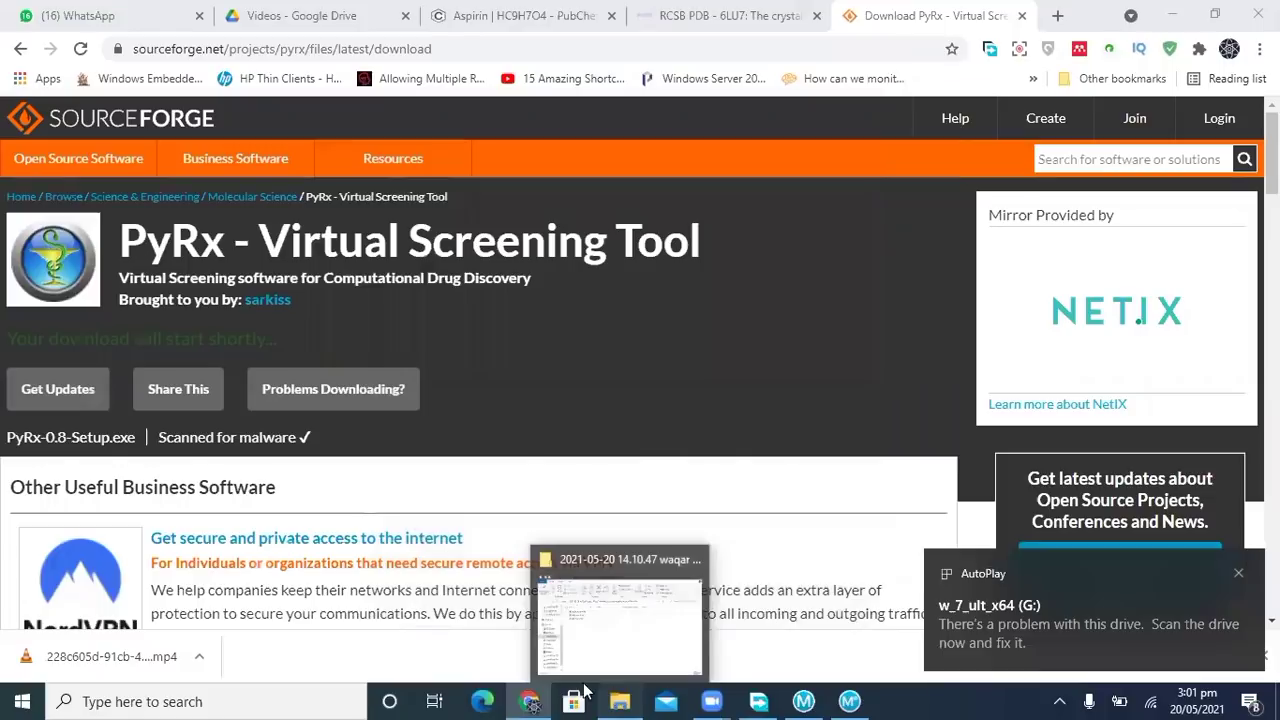
- Browse to the w_7_ult_x64 (G:) drive in File Explorer and launch PyRx-0.8-Setup.exe from it
{"action": "left_click", "coordinate": [620, 701]}
{"action": "scroll", "coordinate": [191, 585], "scroll_direction": "down", "scroll_amount": 2}
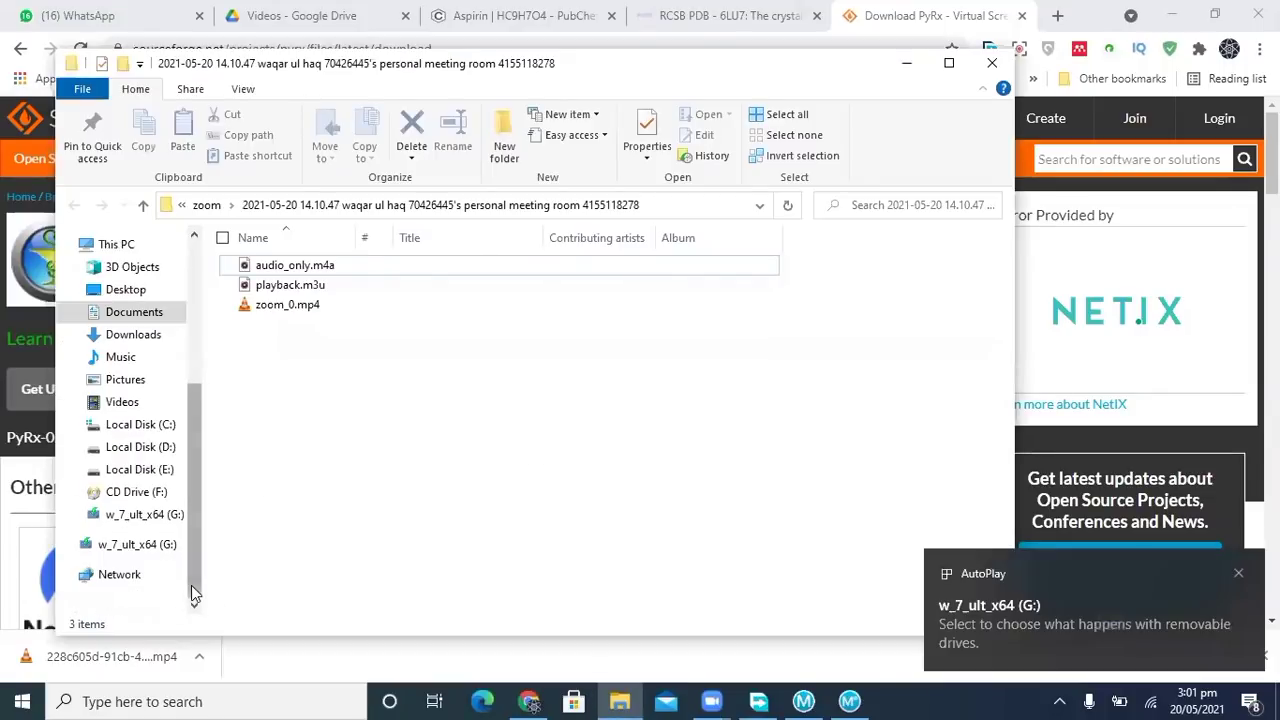
{"action": "left_click", "coordinate": [145, 546]}
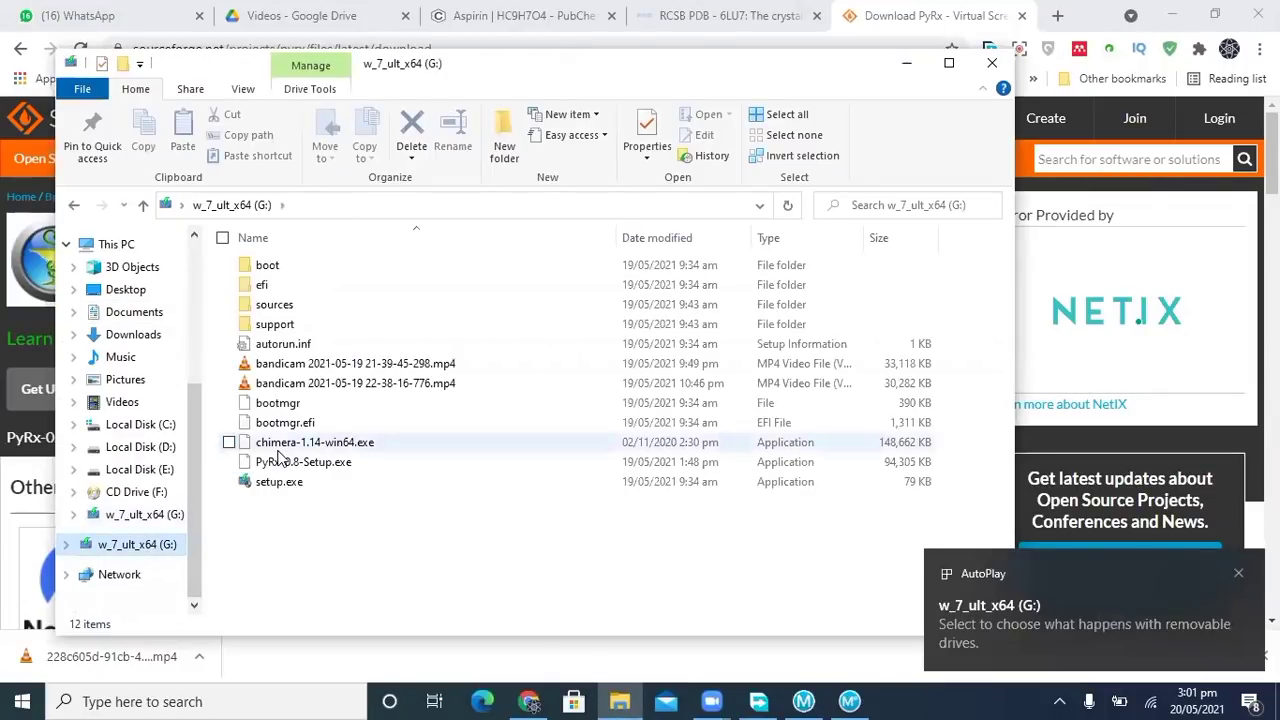
{"action": "double_click", "coordinate": [290, 462]}
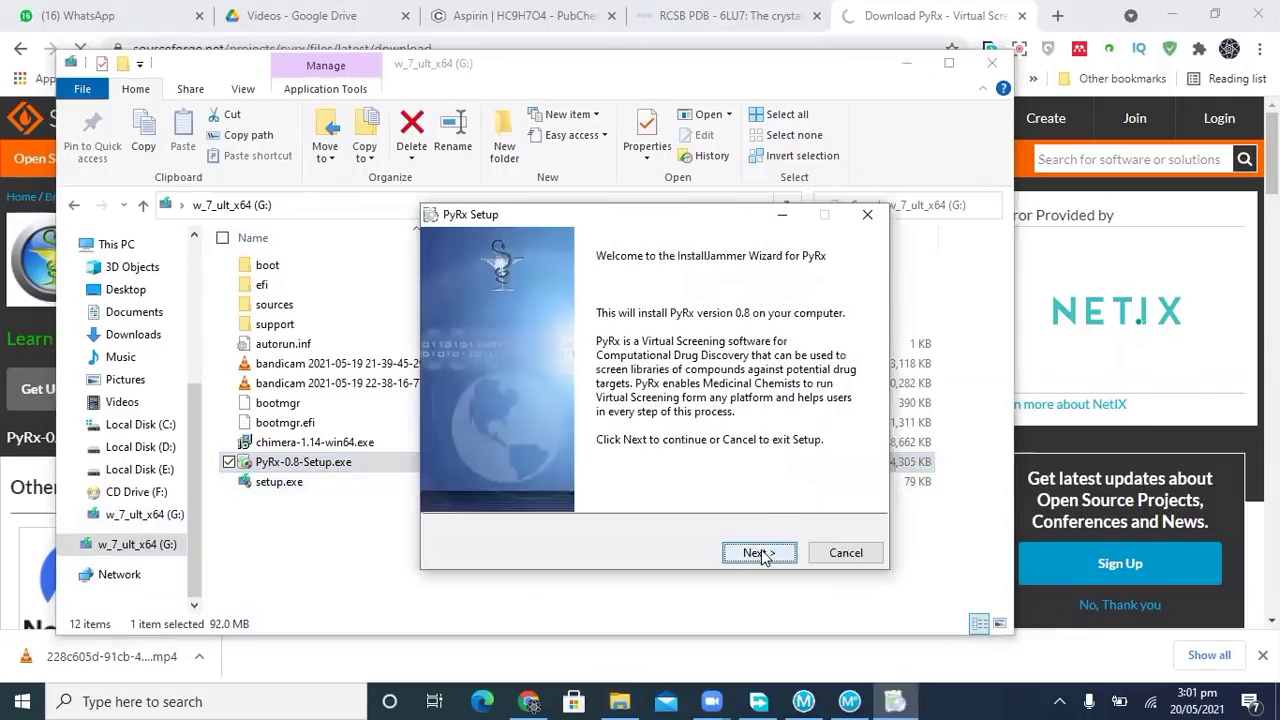
- Install PyRx in C:\Program Files (x86)\PyRx, finishing with launch and desktop shortcut enabled, and minimize File Explorer and the browser
{"action": "left_click", "coordinate": [761, 553]}
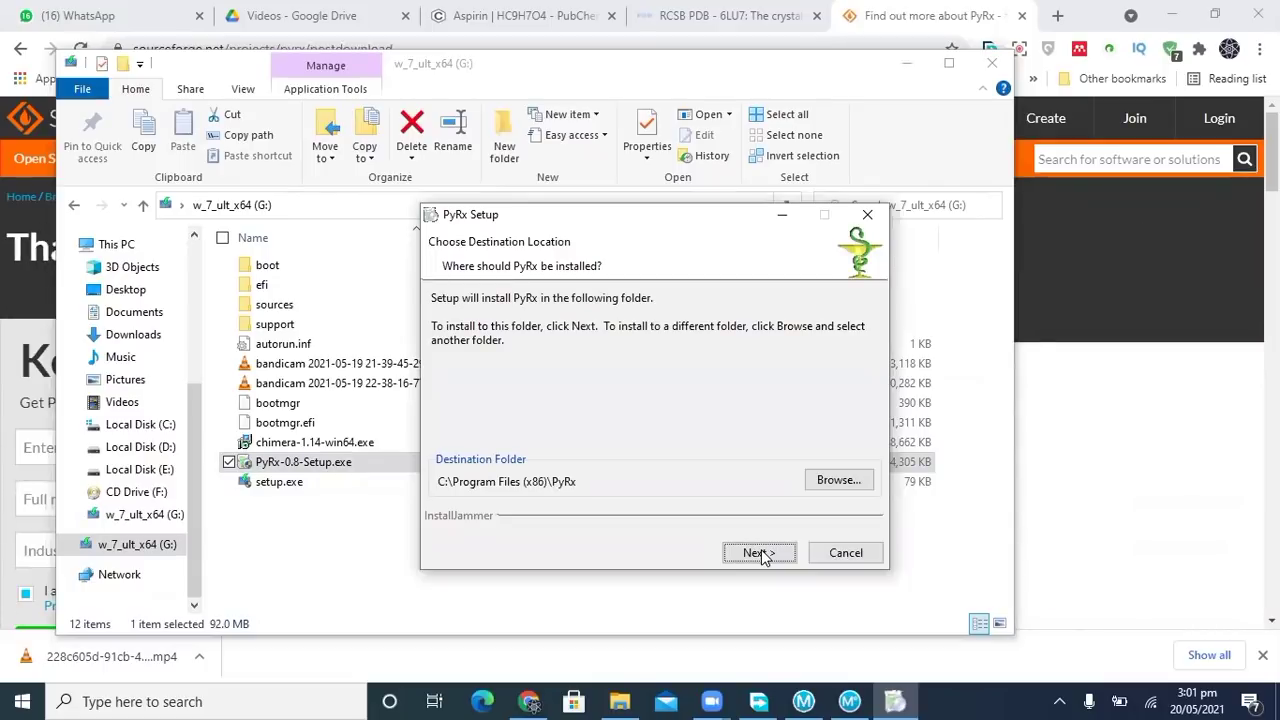
{"action": "left_click", "coordinate": [761, 553]}
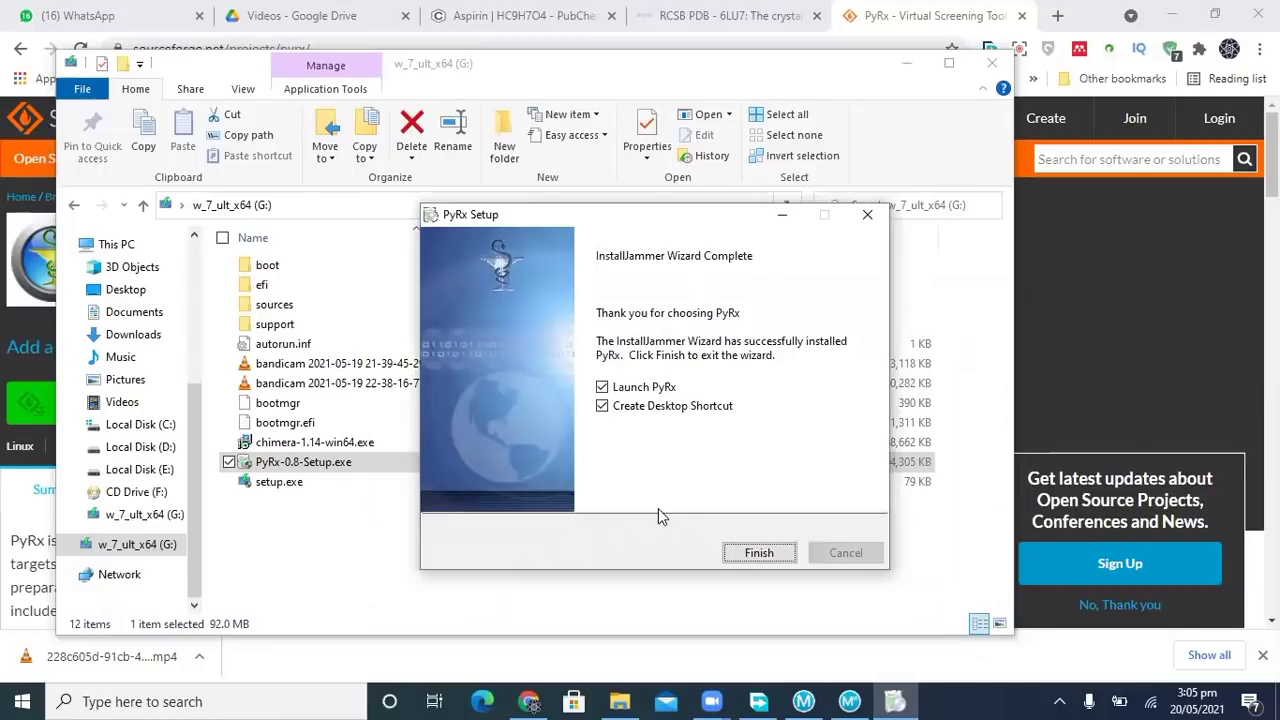
{"action": "left_click", "coordinate": [759, 553]}
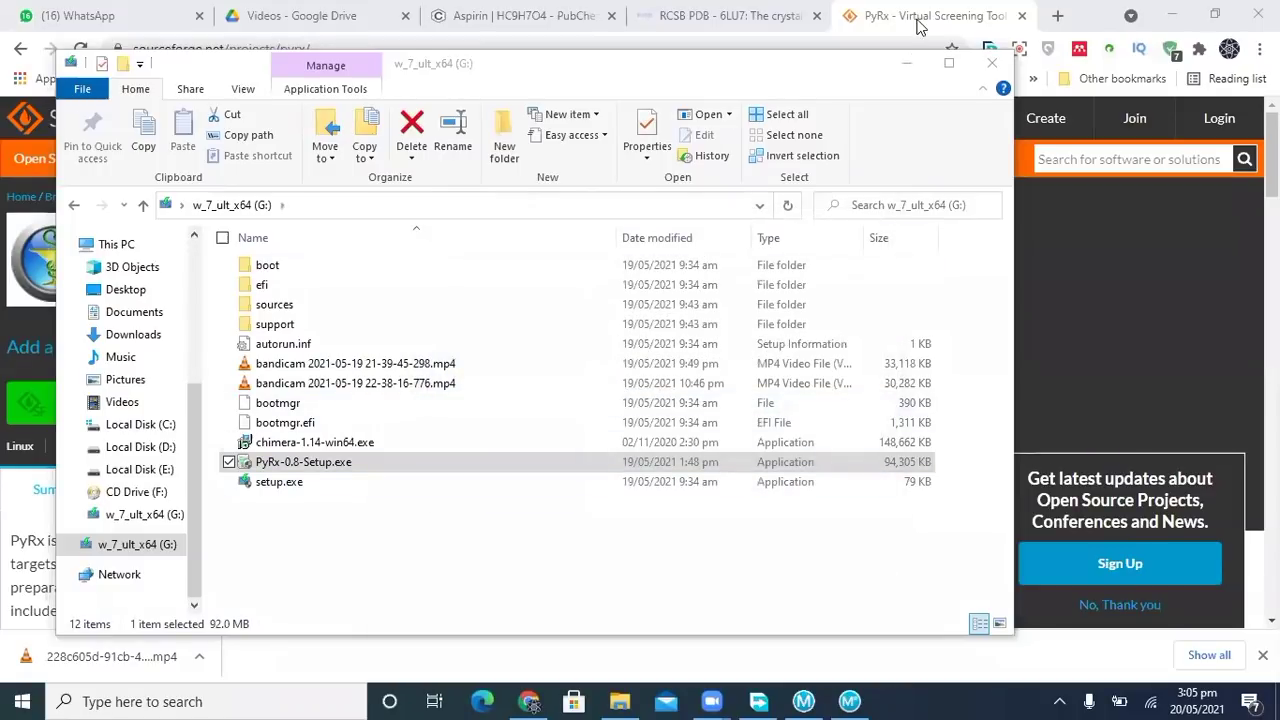
{"action": "left_click", "coordinate": [906, 63]}
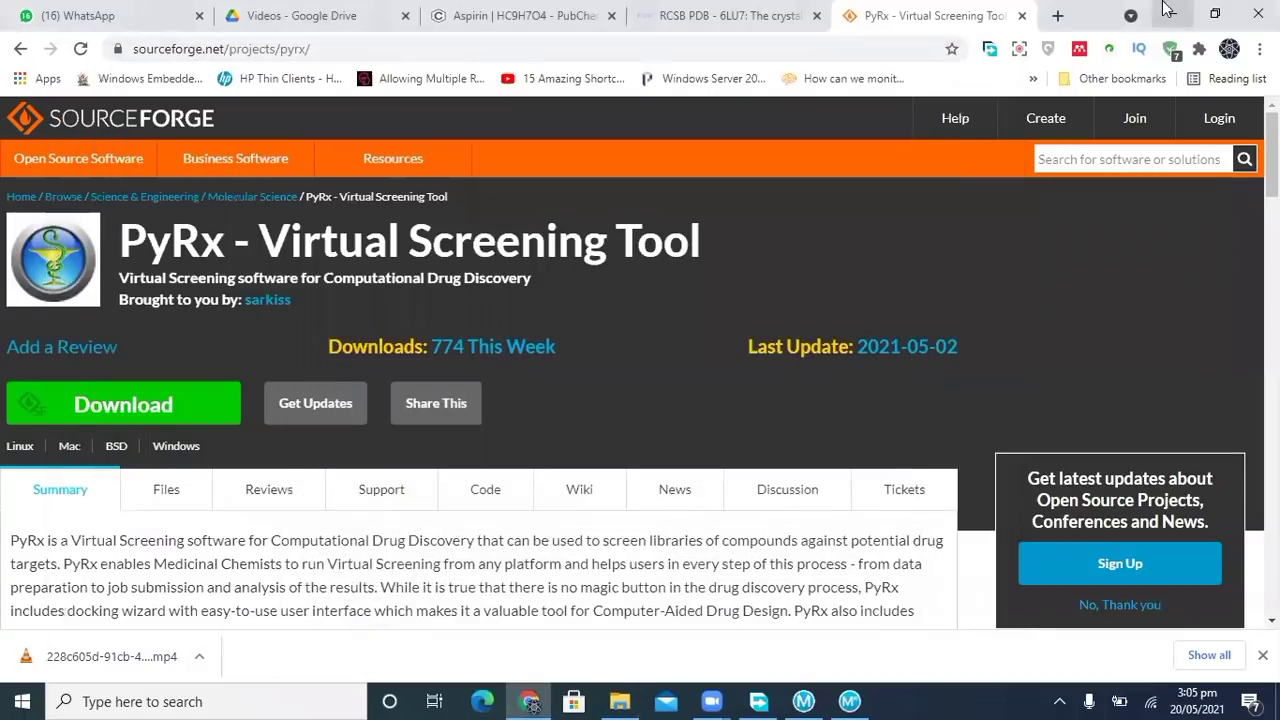
{"action": "left_click", "coordinate": [1165, 9]}
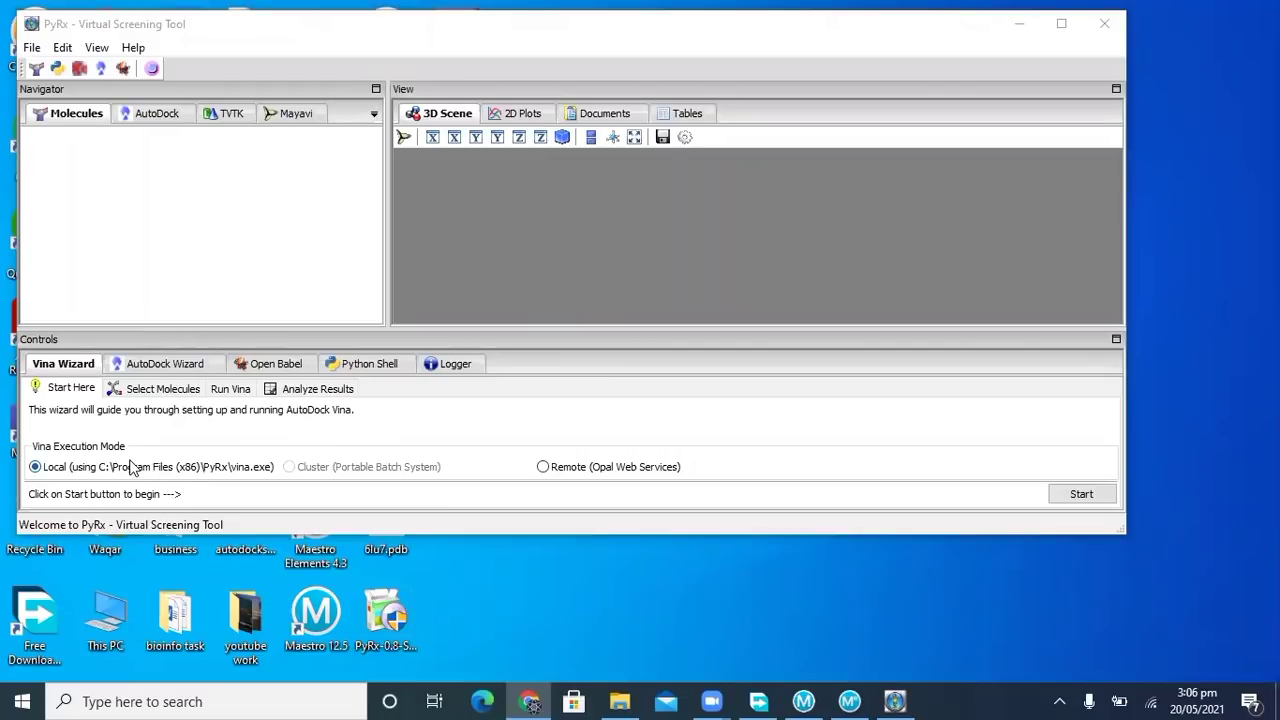
- Reposition the PyRx window and start the Vina Wizard in local execution mode
{"action": "left_click", "coordinate": [650, 26]}
{"action": "left_click_drag", "start_coordinate": [652, 29], "coordinate": [702, 62]}
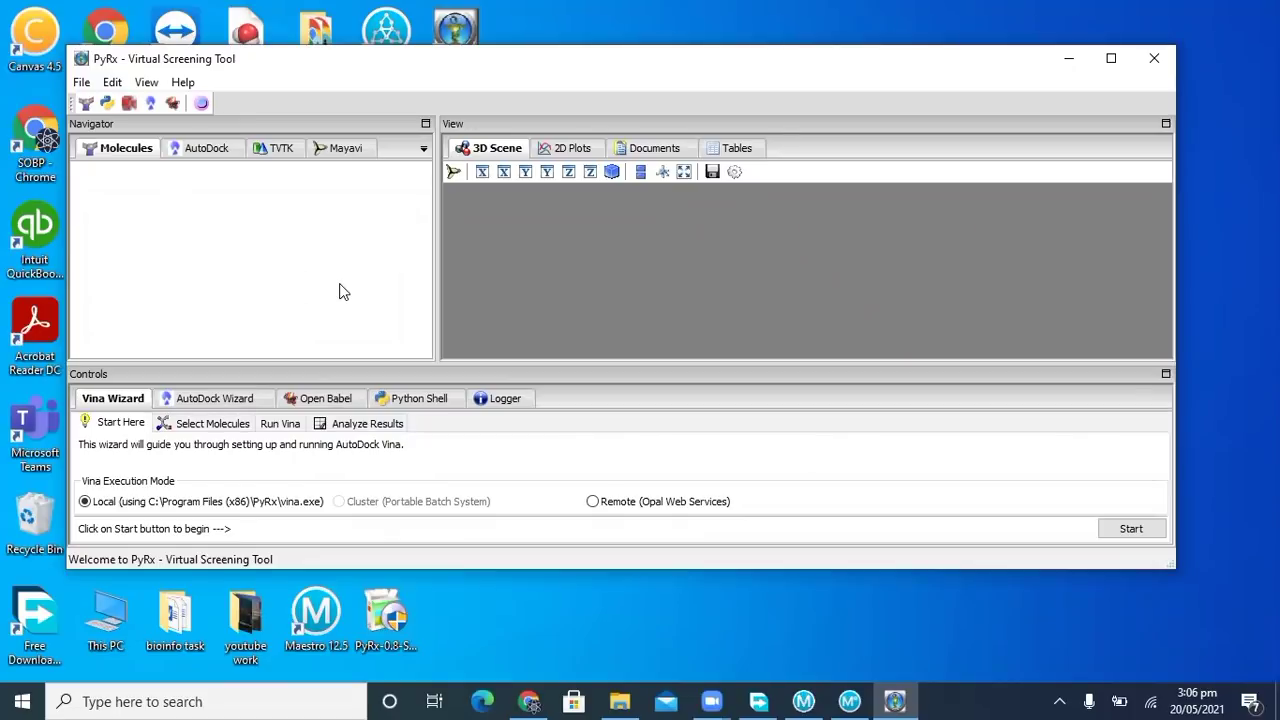
{"action": "left_click", "coordinate": [110, 400]}
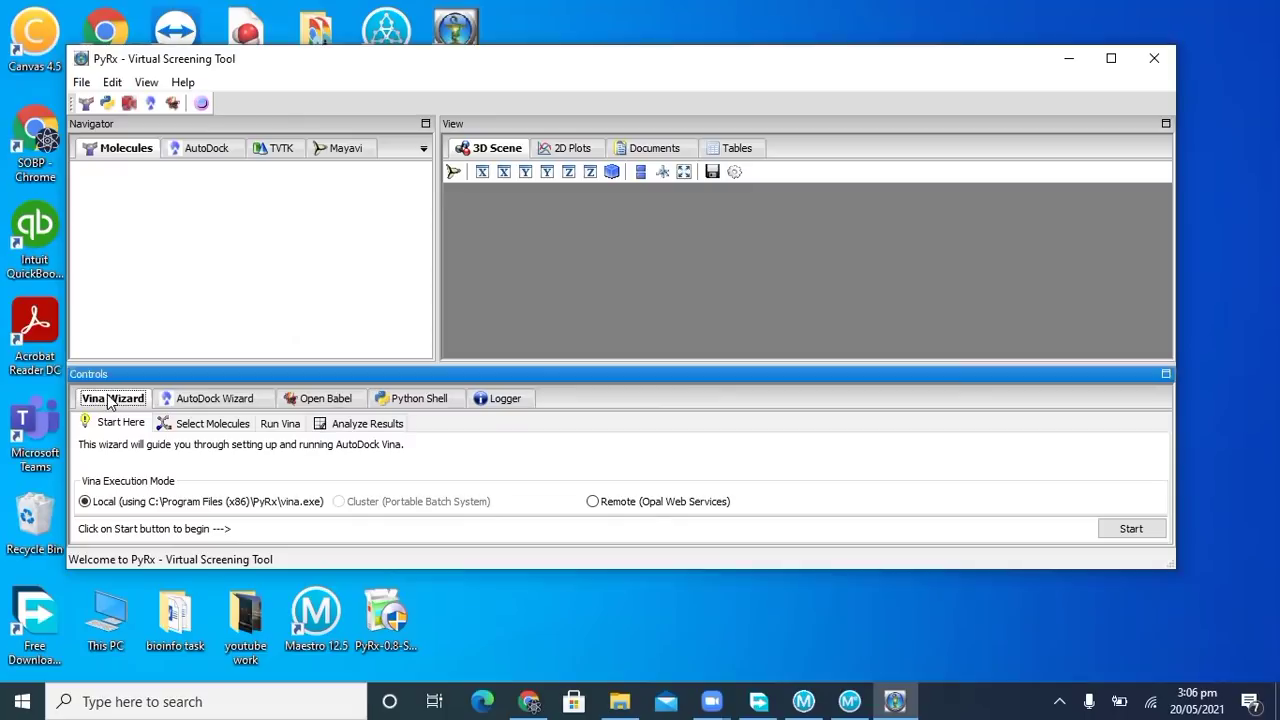
{"action": "left_click", "coordinate": [1131, 530]}
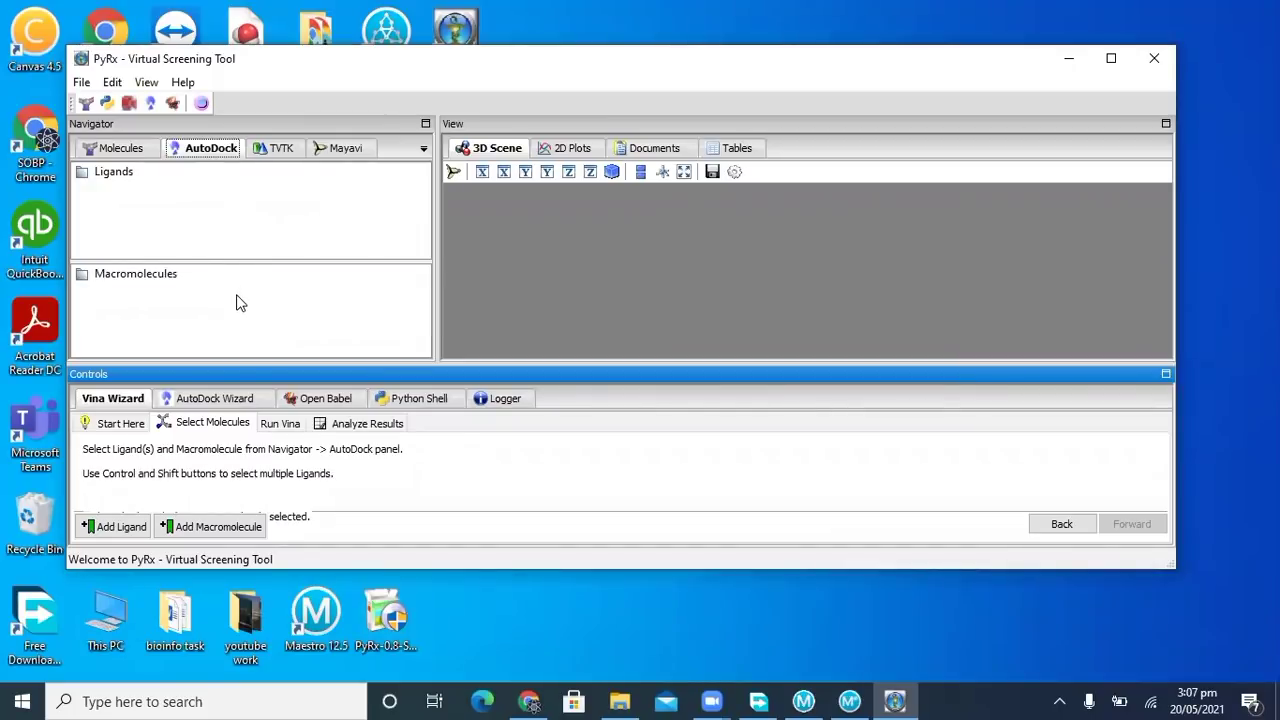
- Add ligand.pdb from the Desktop as the ligand for the Vina docking
{"action": "left_click", "coordinate": [120, 526]}
{"action": "left_click", "coordinate": [122, 527]}
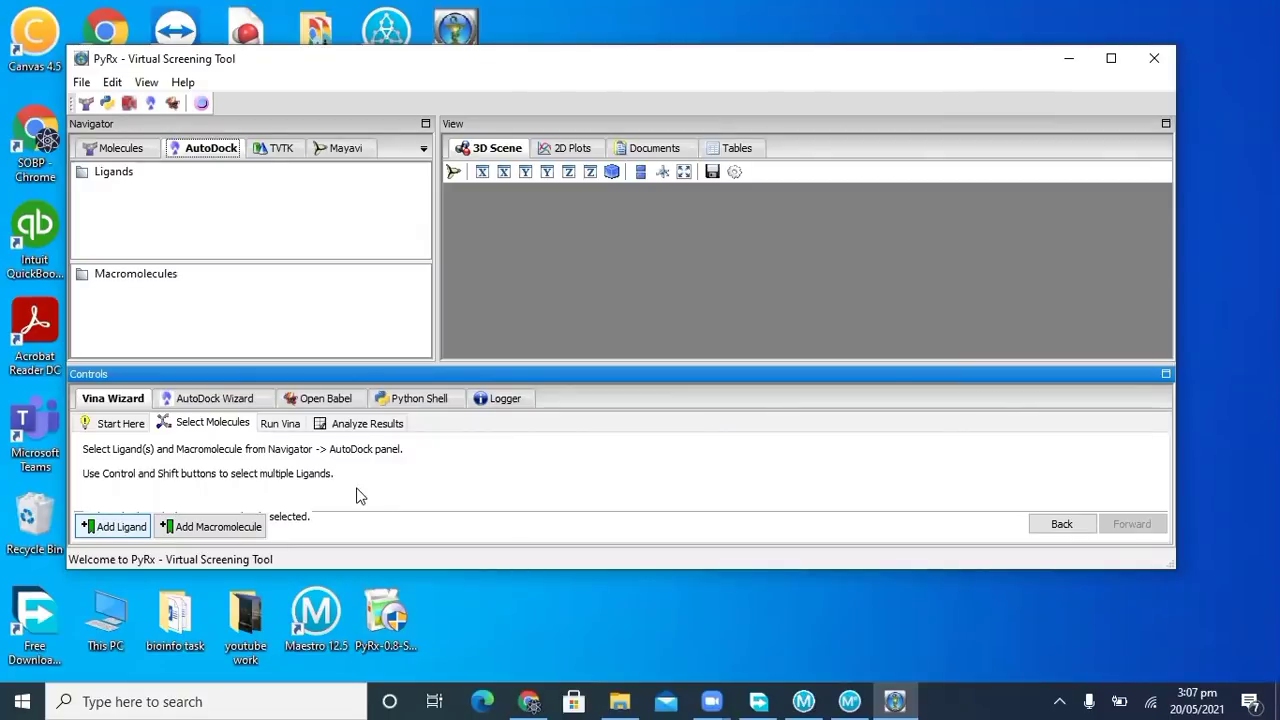
{"action": "left_click", "coordinate": [128, 528]}
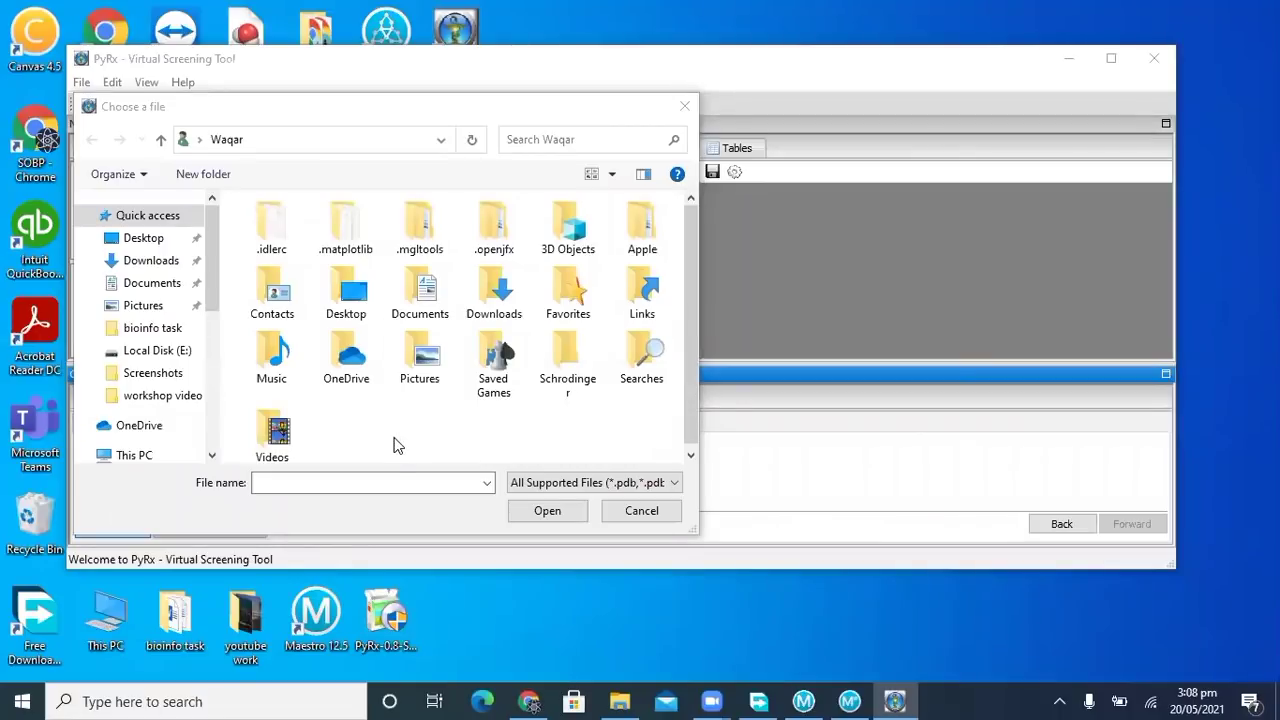
{"action": "left_click", "coordinate": [145, 238]}
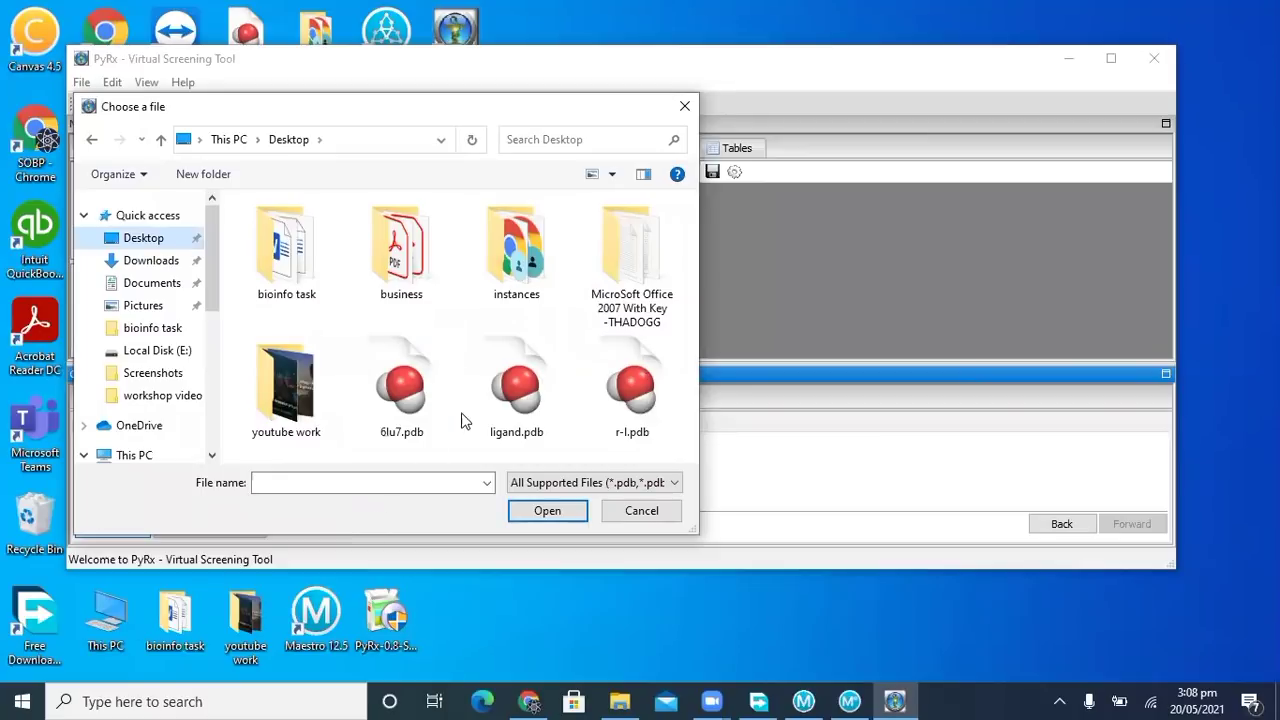
{"action": "left_click", "coordinate": [523, 405]}
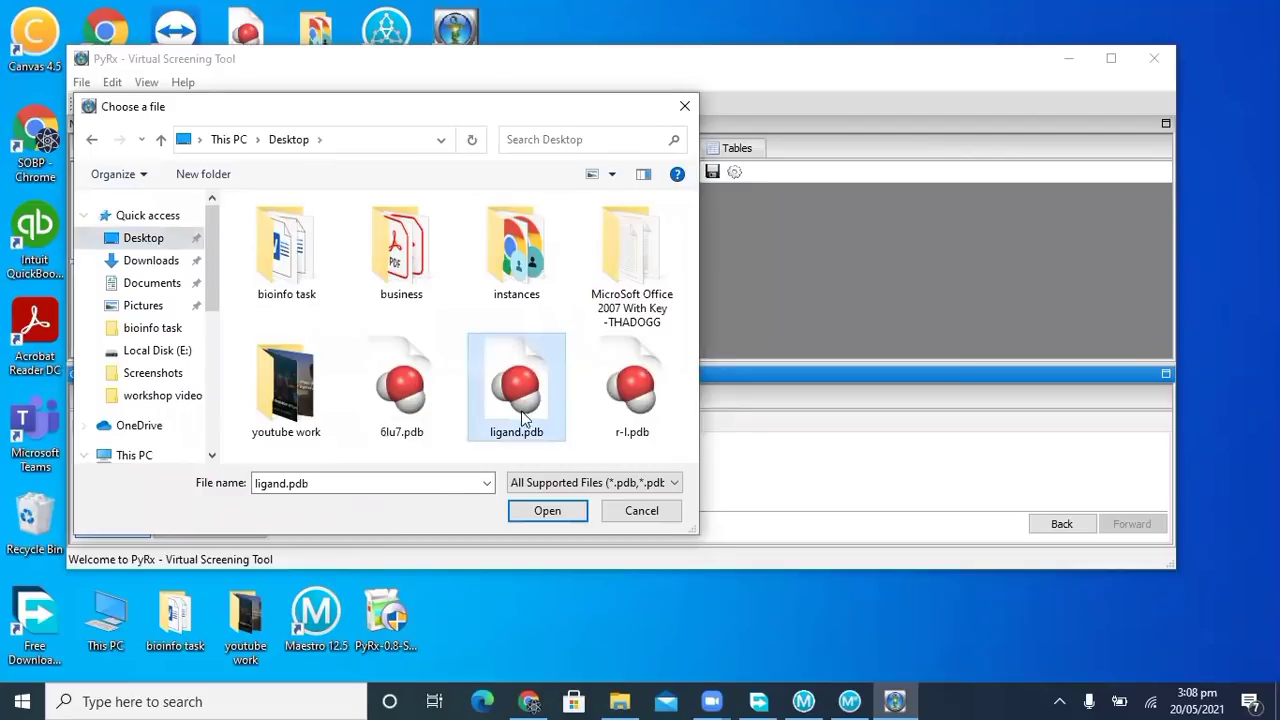
{"action": "left_click", "coordinate": [547, 512]}
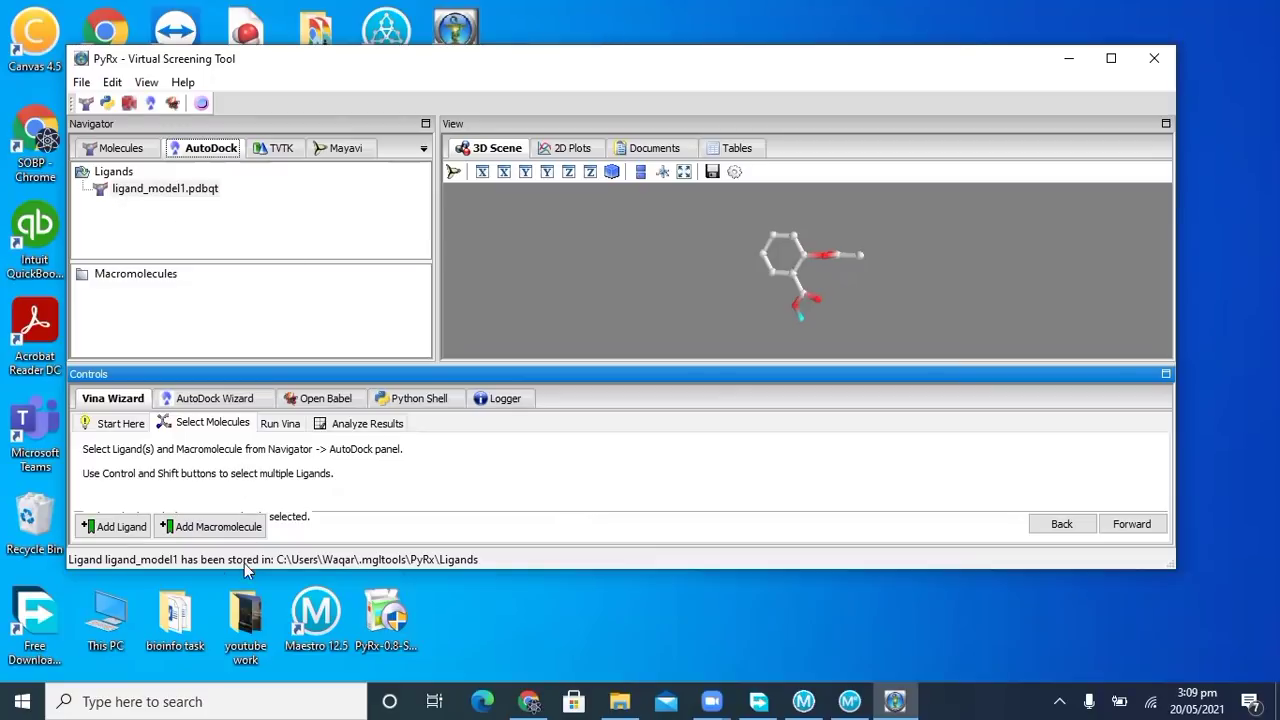
- Add 6lu7.pdb from the Desktop as the macromolecule for the Vina docking
{"action": "left_click", "coordinate": [210, 530]}
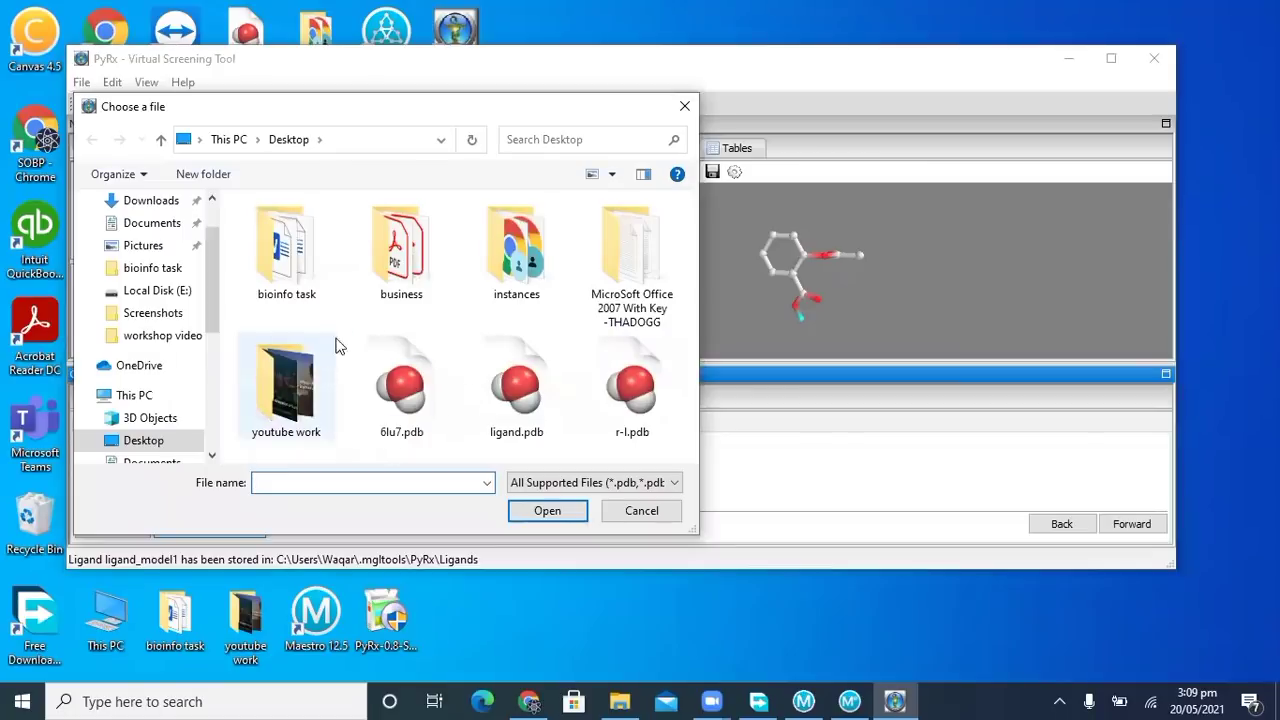
{"action": "left_click", "coordinate": [410, 402]}
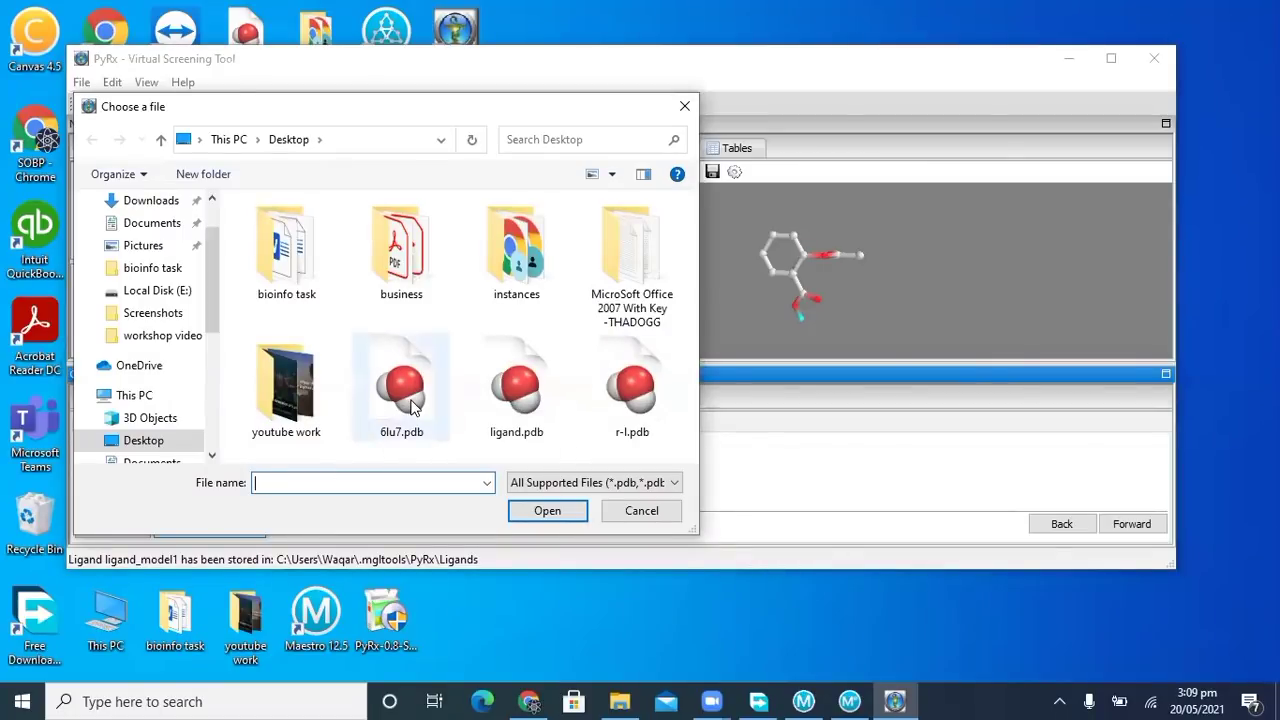
{"action": "left_click", "coordinate": [547, 511]}
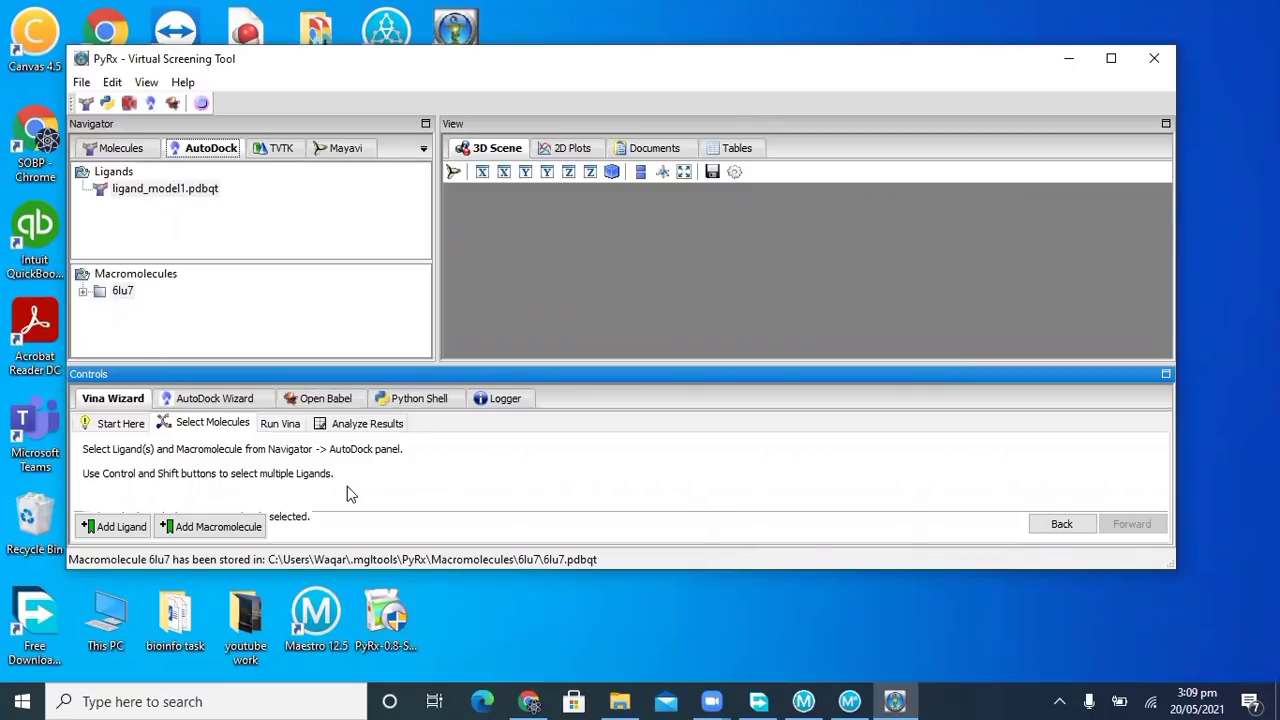
- Maximize PyRx and select the ligand_model1.pdbqt ligand and the 6lu7 macromolecule for docking
{"action": "left_click", "coordinate": [1108, 60]}
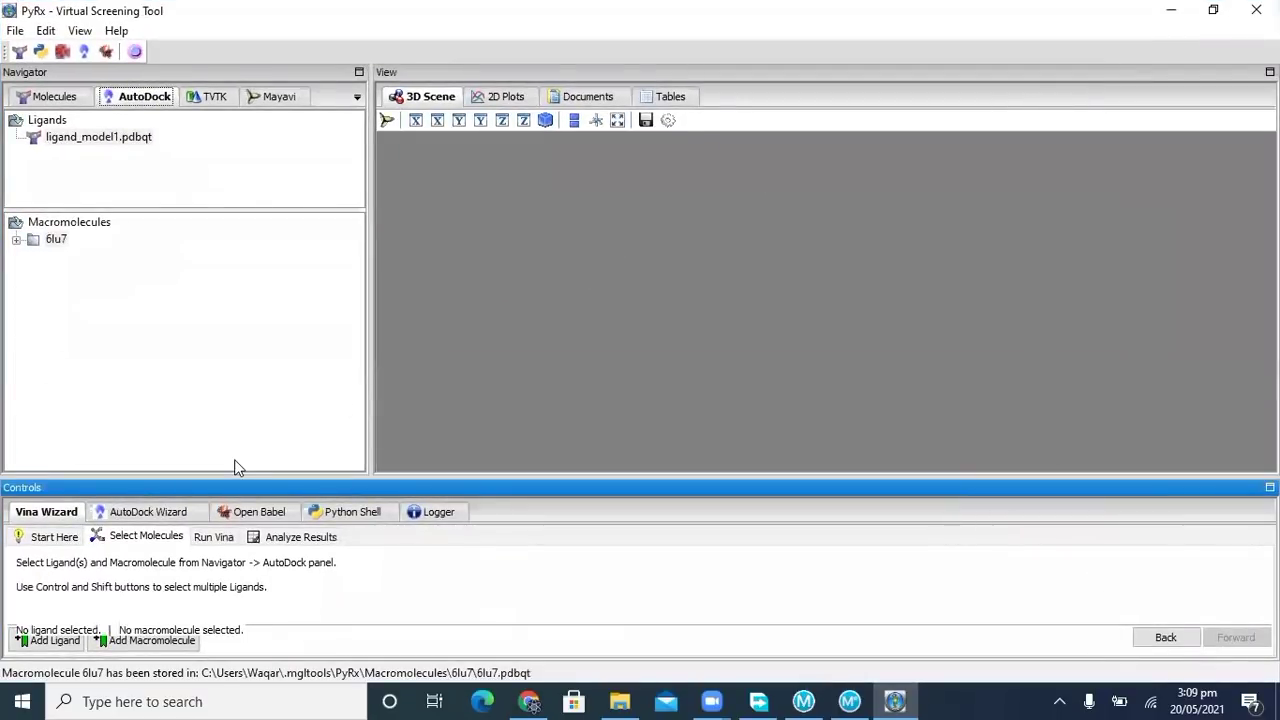
{"action": "left_click", "coordinate": [57, 239]}
{"action": "left_click", "coordinate": [77, 139]}
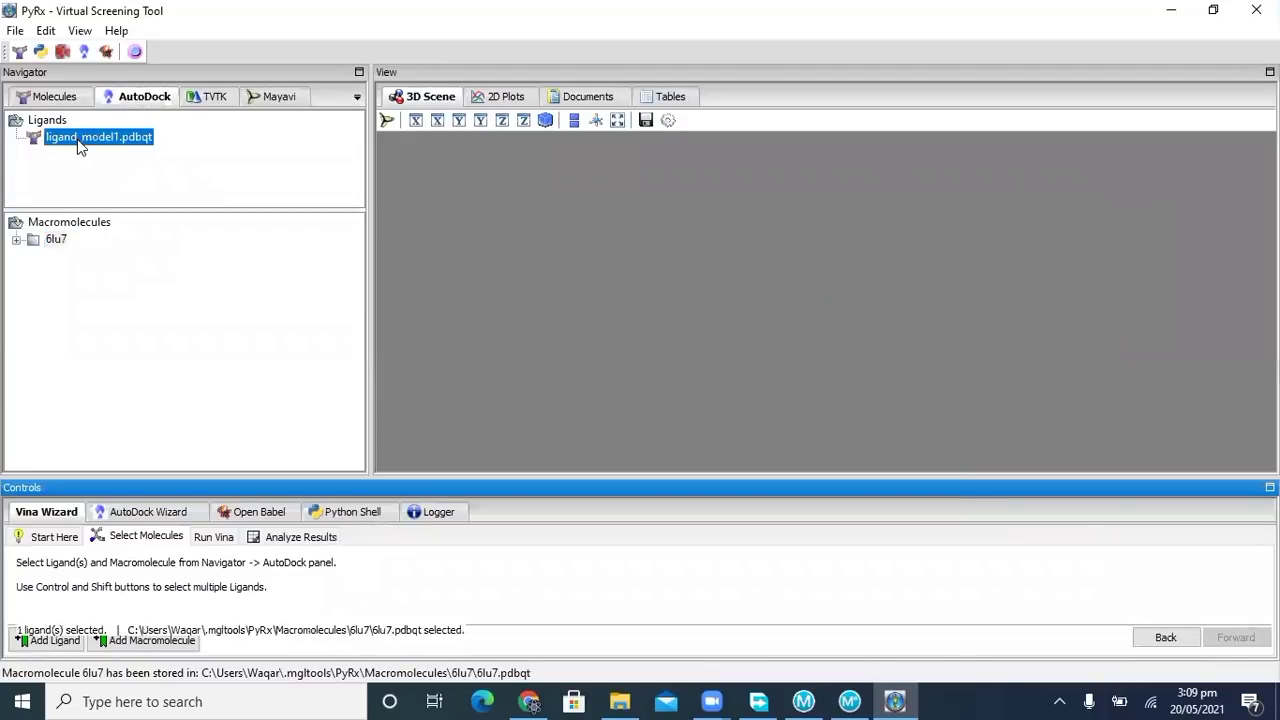
{"action": "left_click", "coordinate": [55, 242]}
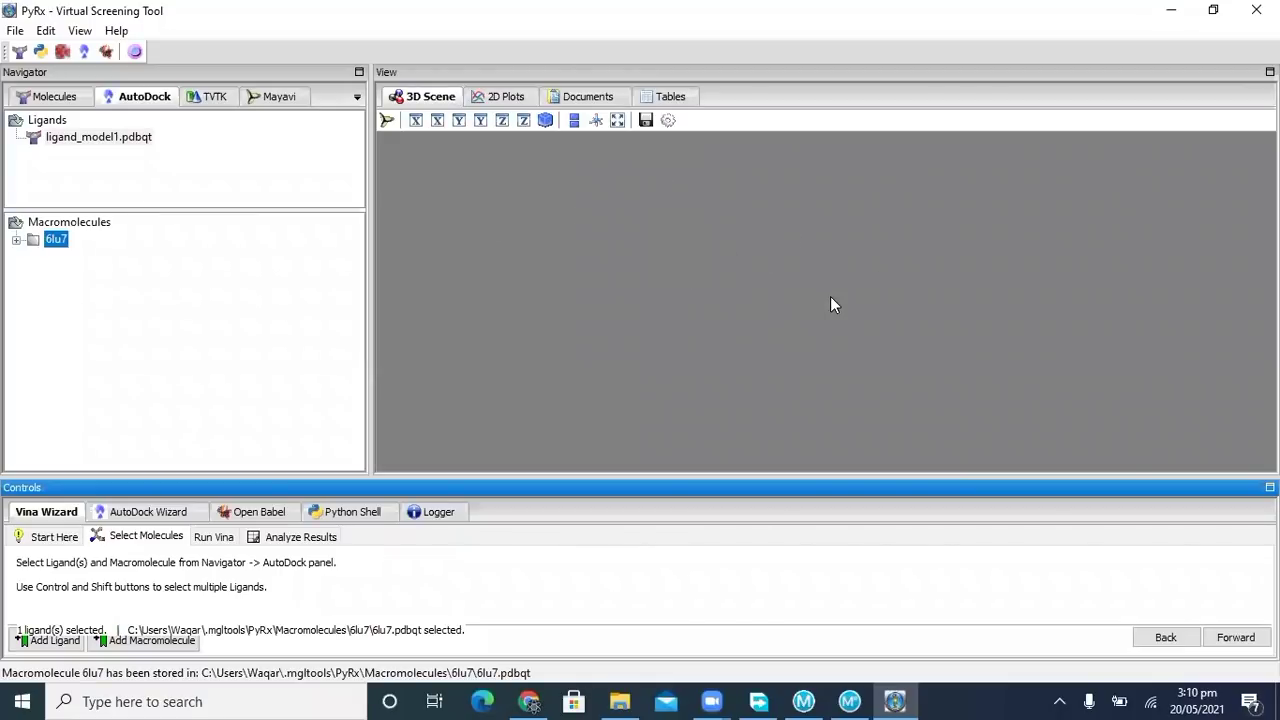
- Restore the window size, close PyRx, and relaunch it through the computer search
{"action": "left_click", "coordinate": [1213, 10]}
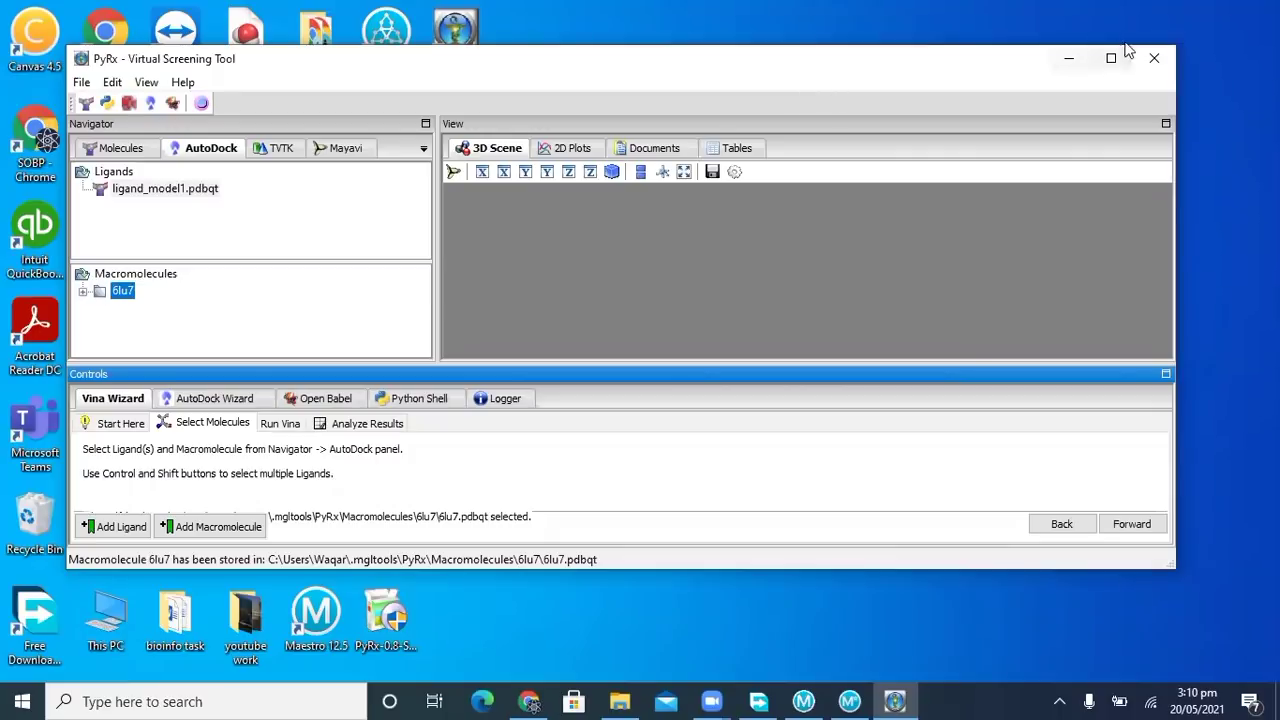
{"action": "left_click", "coordinate": [1152, 58]}
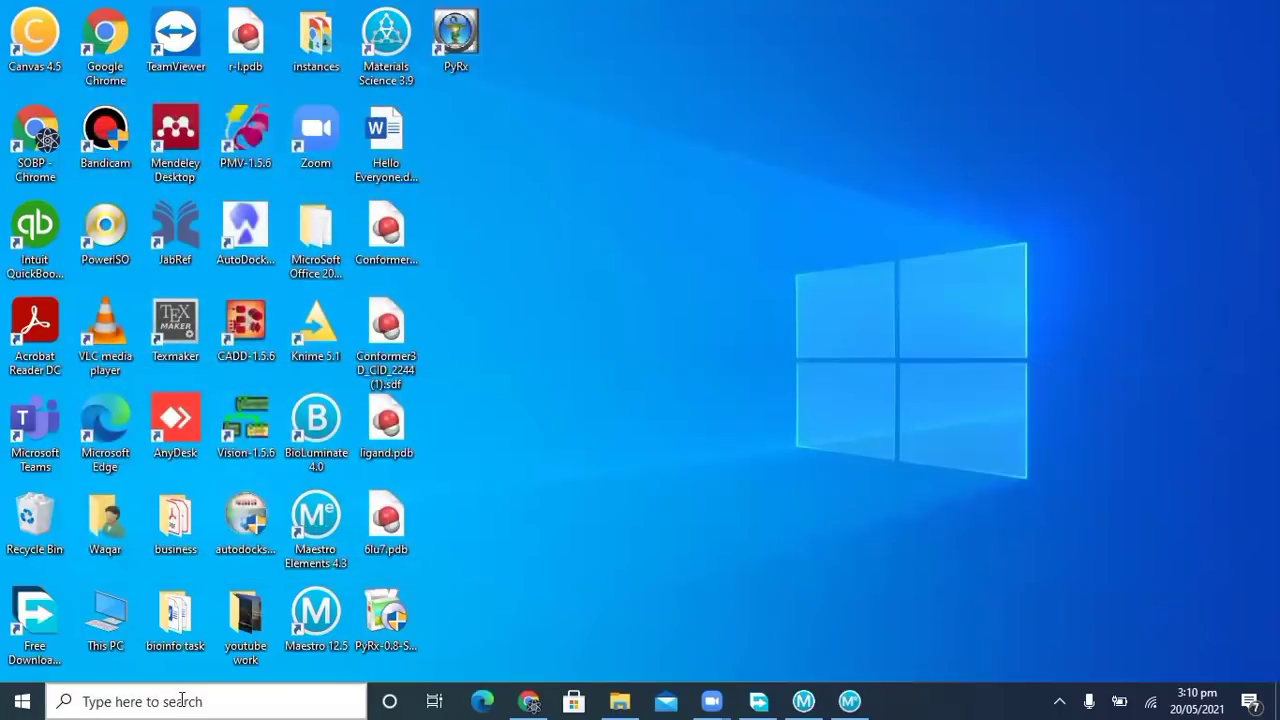
{"action": "left_click", "coordinate": [181, 700]}
{"action": "type", "text": "pyr"}
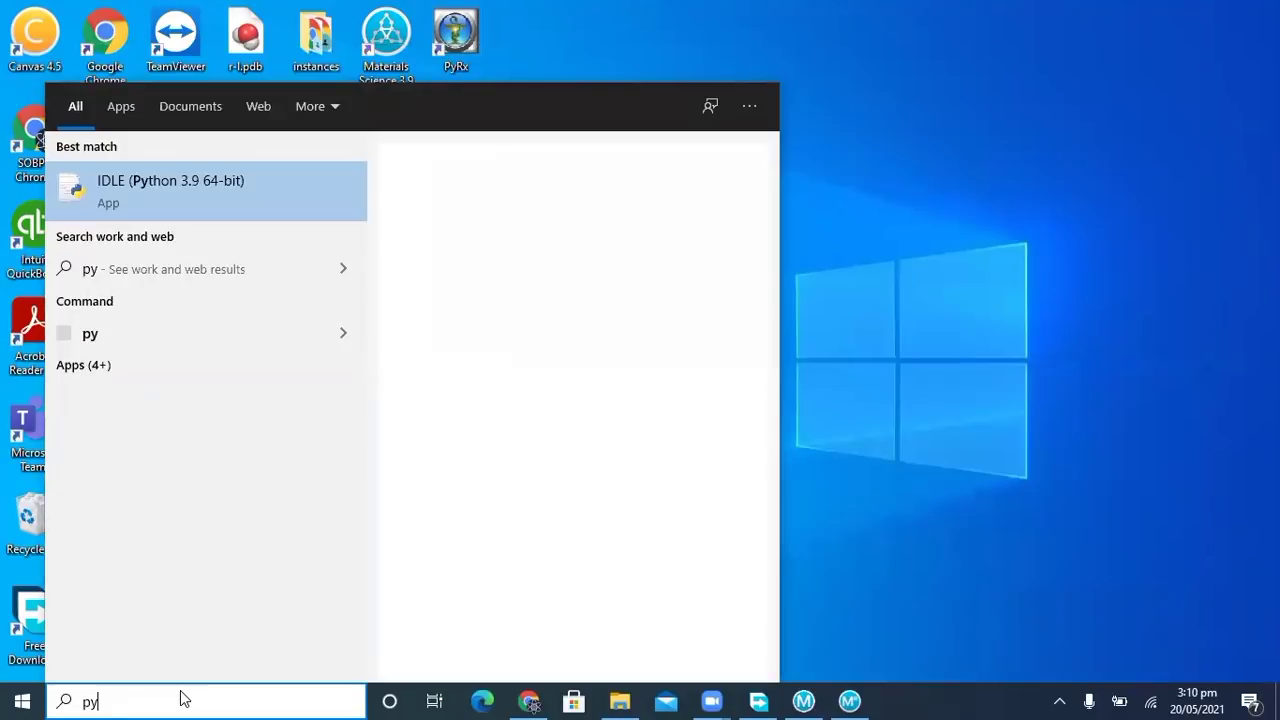
{"action": "left_click", "coordinate": [212, 189]}
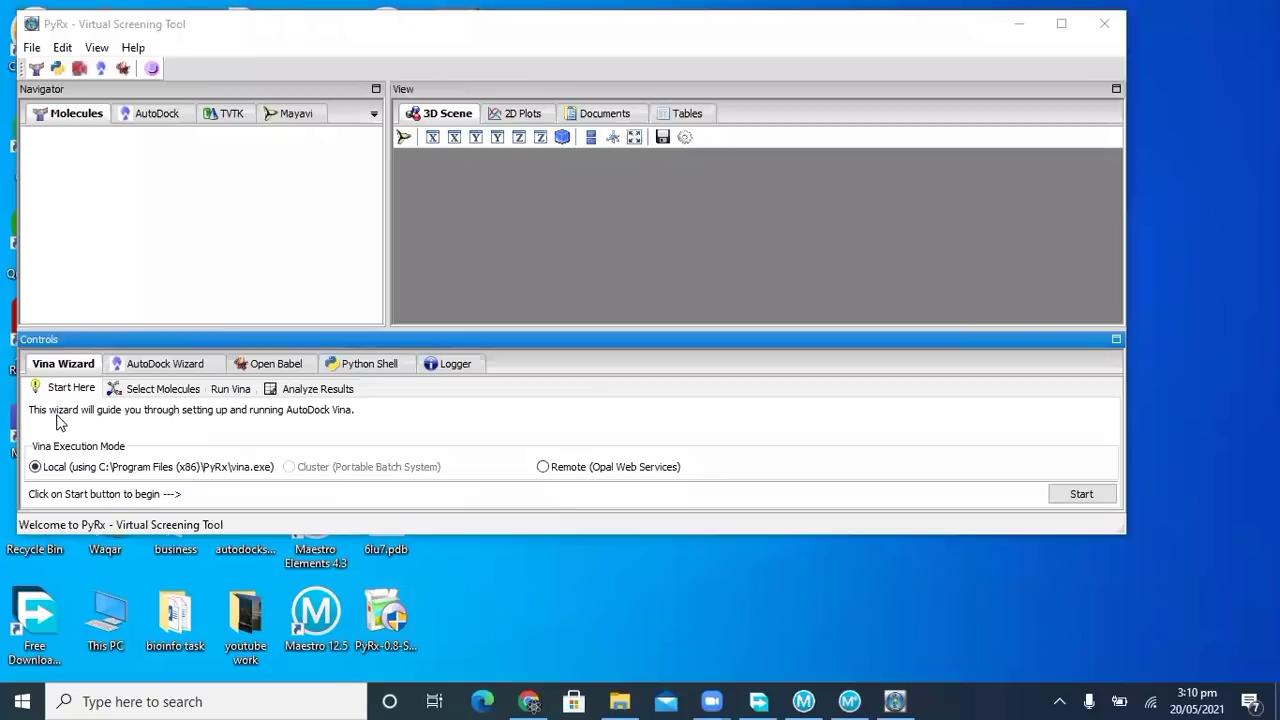
- Start the Vina Wizard in local mode again and select the 6lu7 macromolecule
{"action": "left_click", "coordinate": [62, 366]}
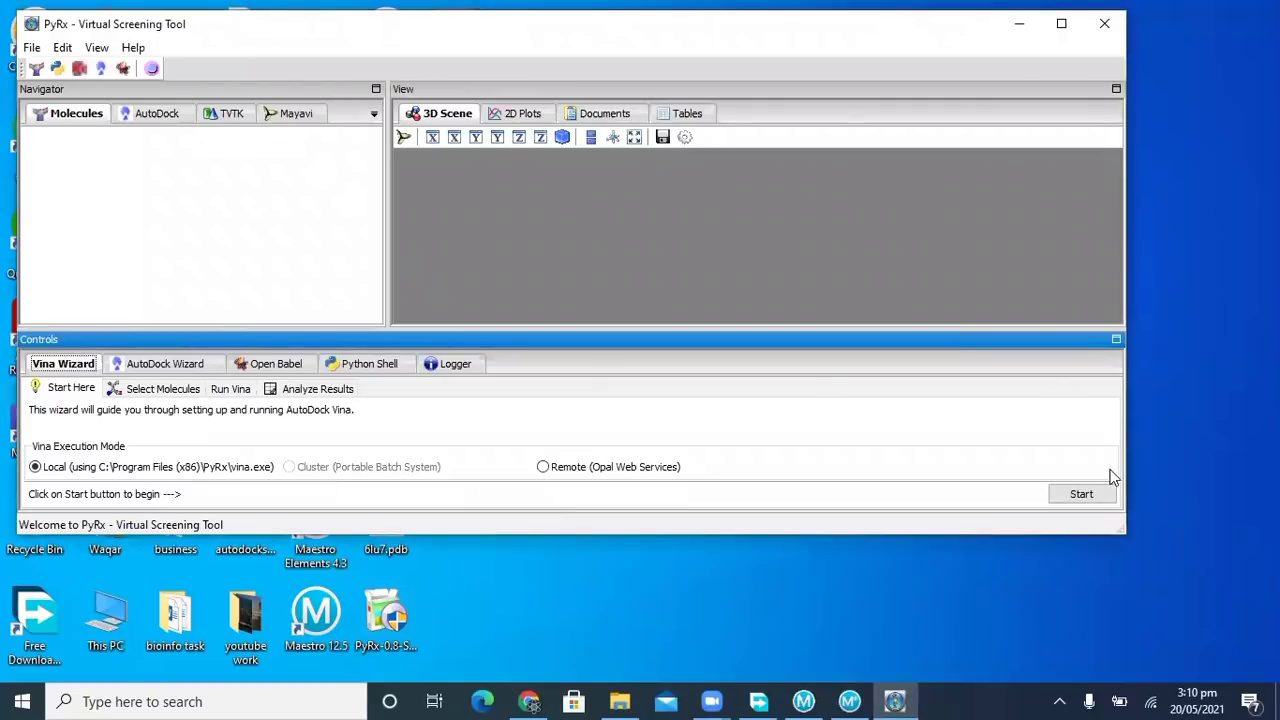
{"action": "left_click", "coordinate": [1090, 491]}
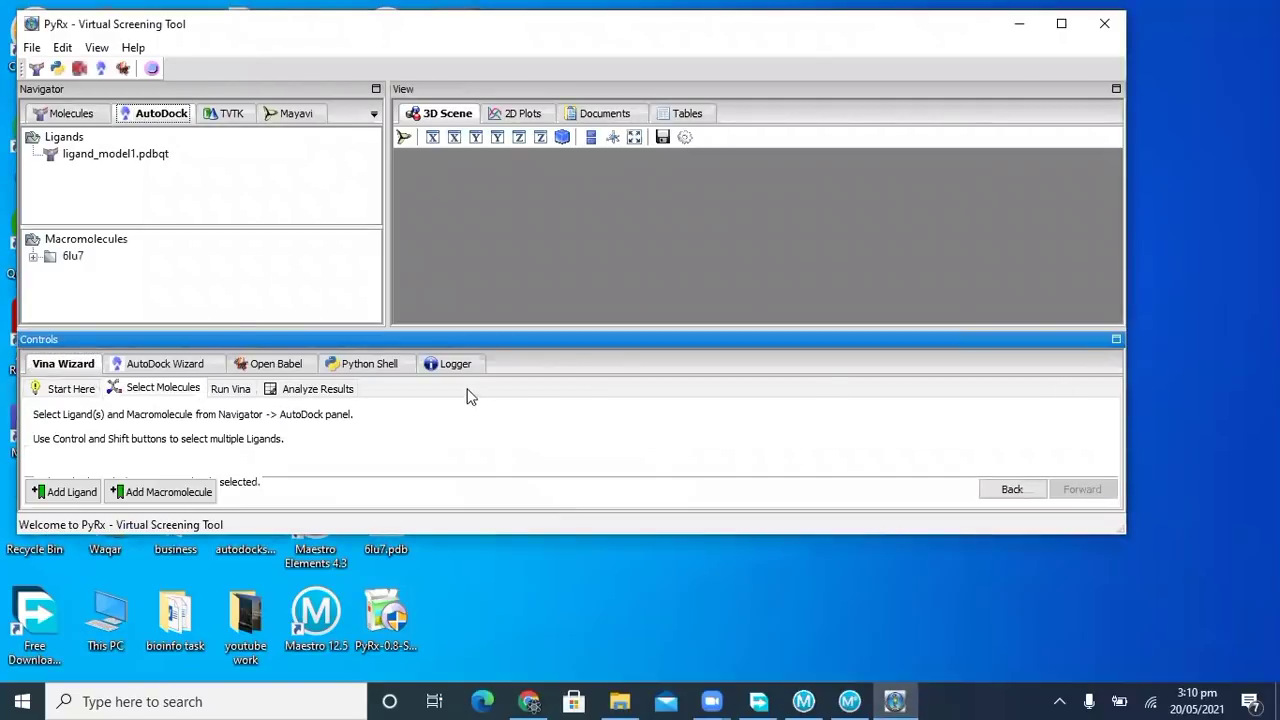
{"action": "left_click", "coordinate": [73, 257]}
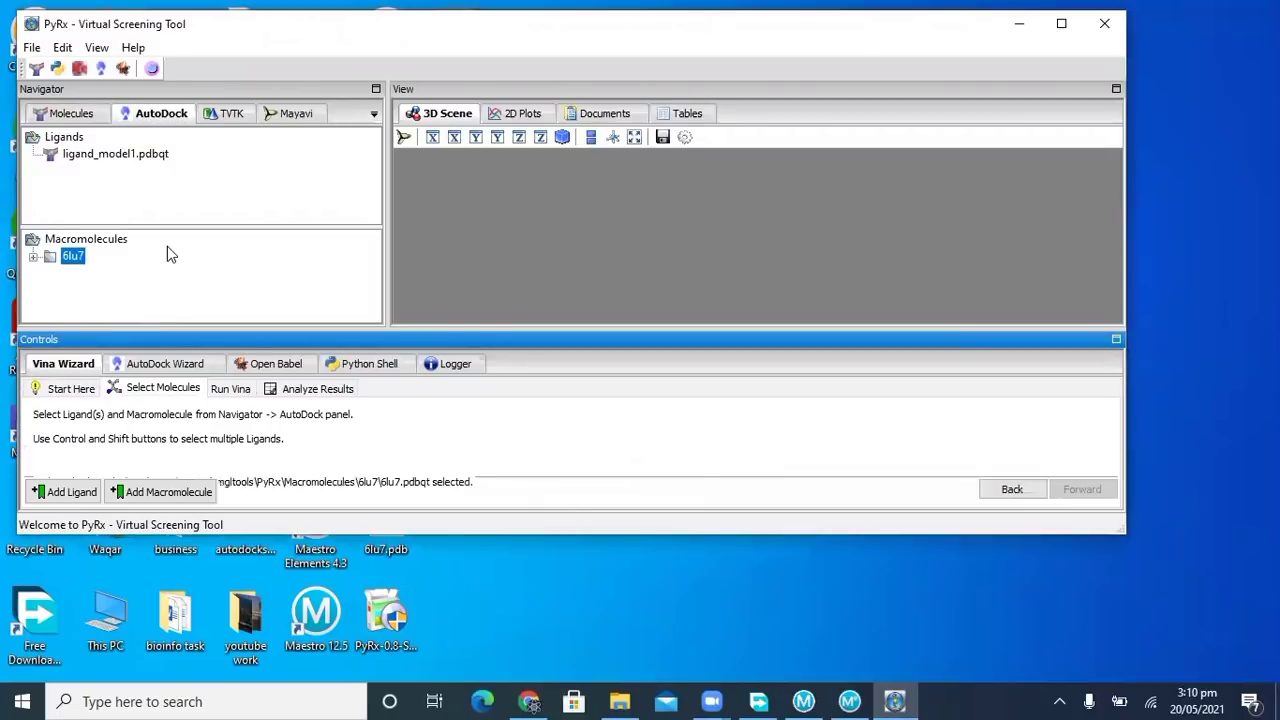
- Add ligand.pdb from the Desktop as the ligand for the Vina docking
{"action": "left_click", "coordinate": [150, 495]}
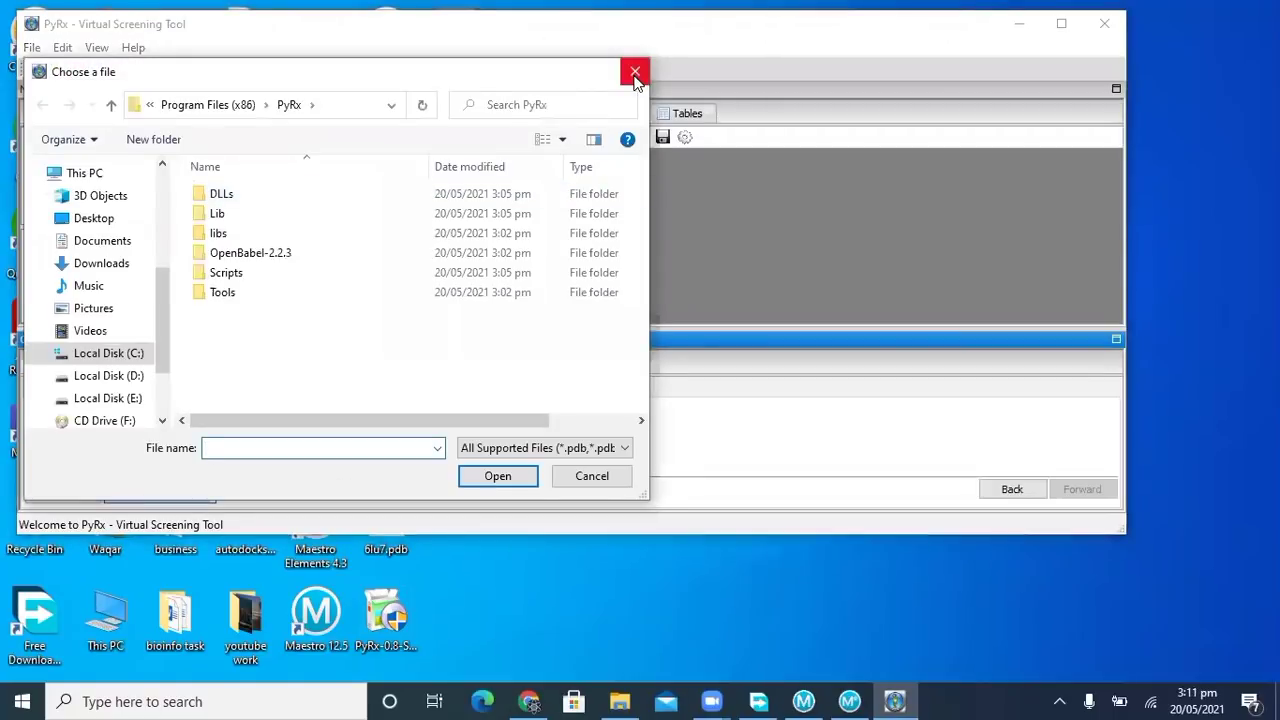
{"action": "left_click", "coordinate": [635, 73]}
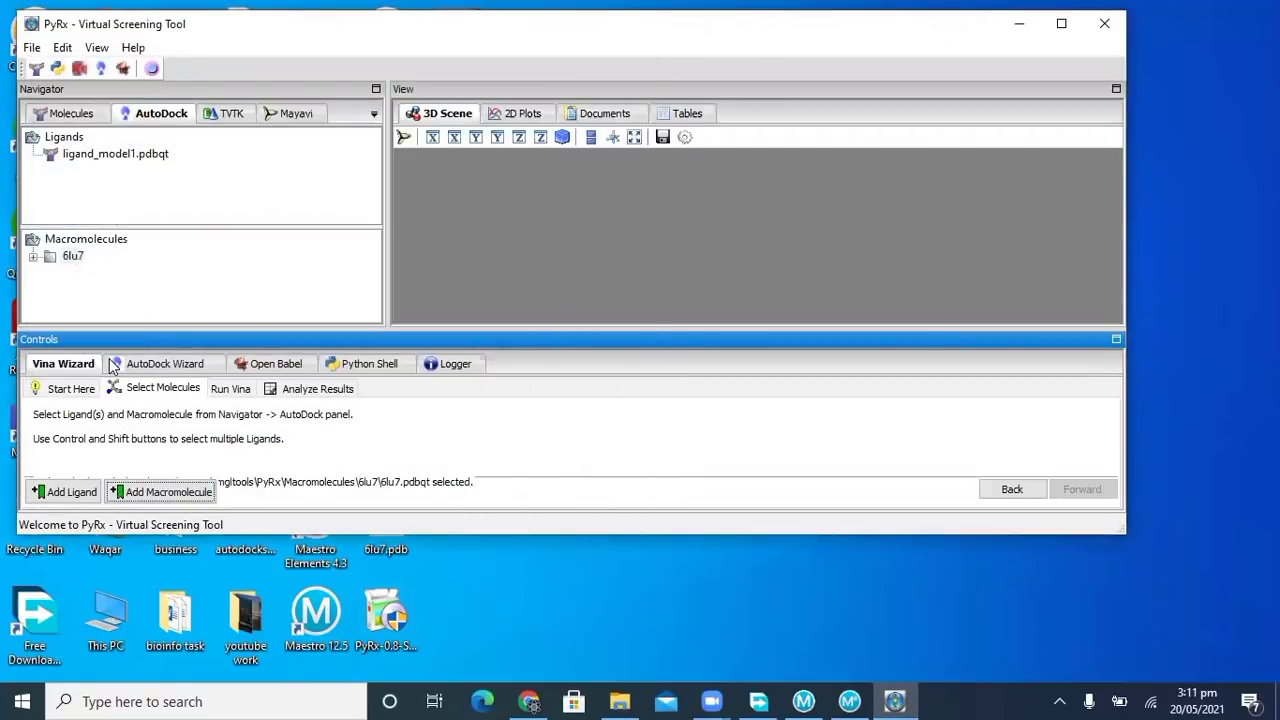
{"action": "left_click", "coordinate": [65, 493]}
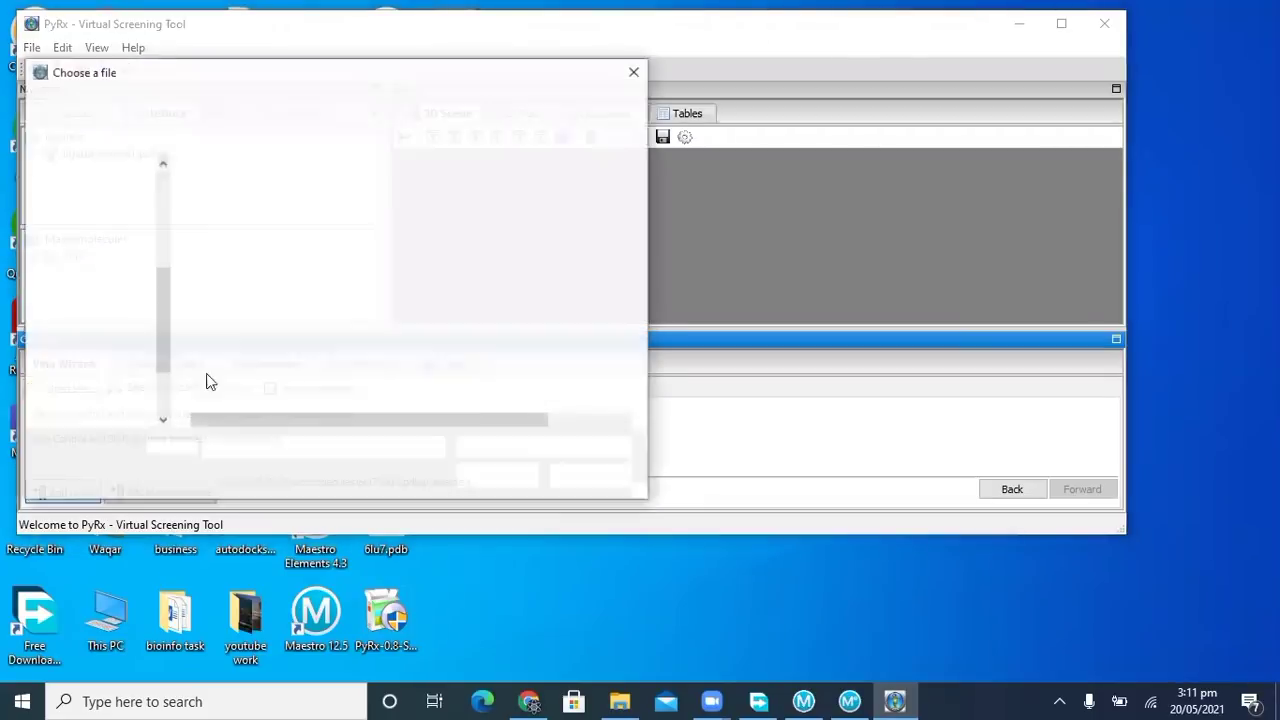
{"action": "left_click", "coordinate": [82, 218]}
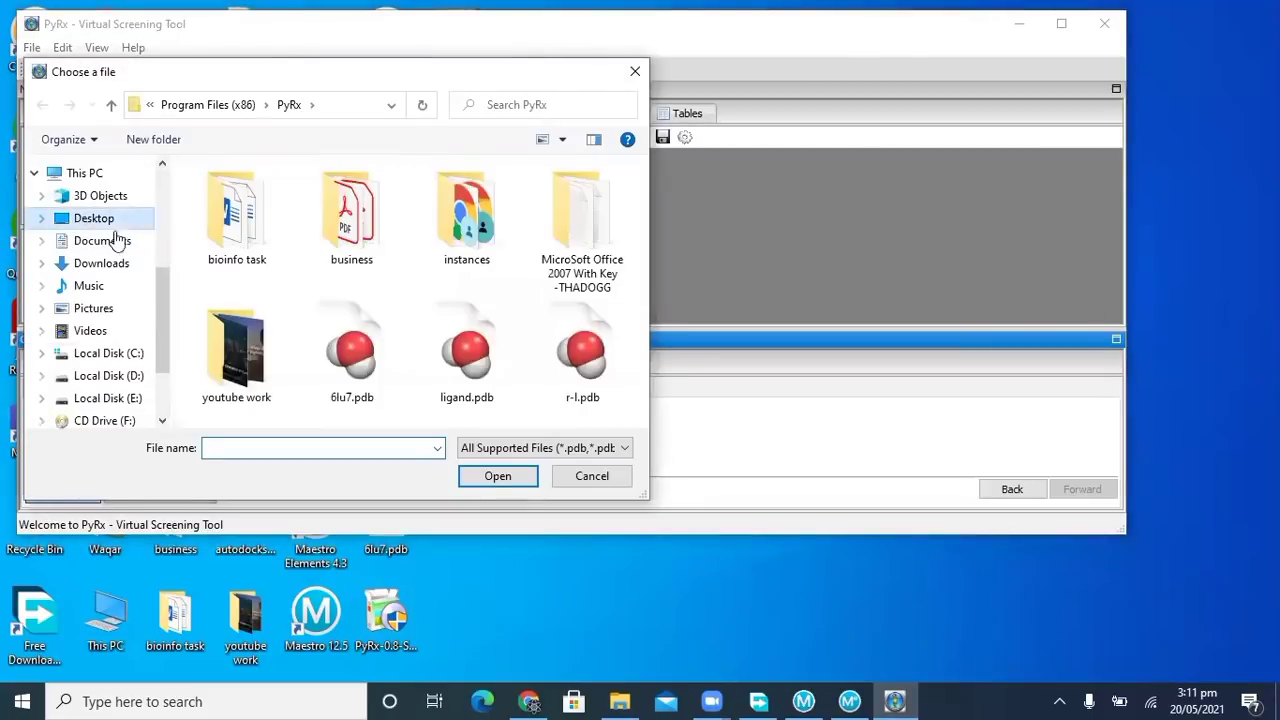
{"action": "left_click", "coordinate": [467, 355]}
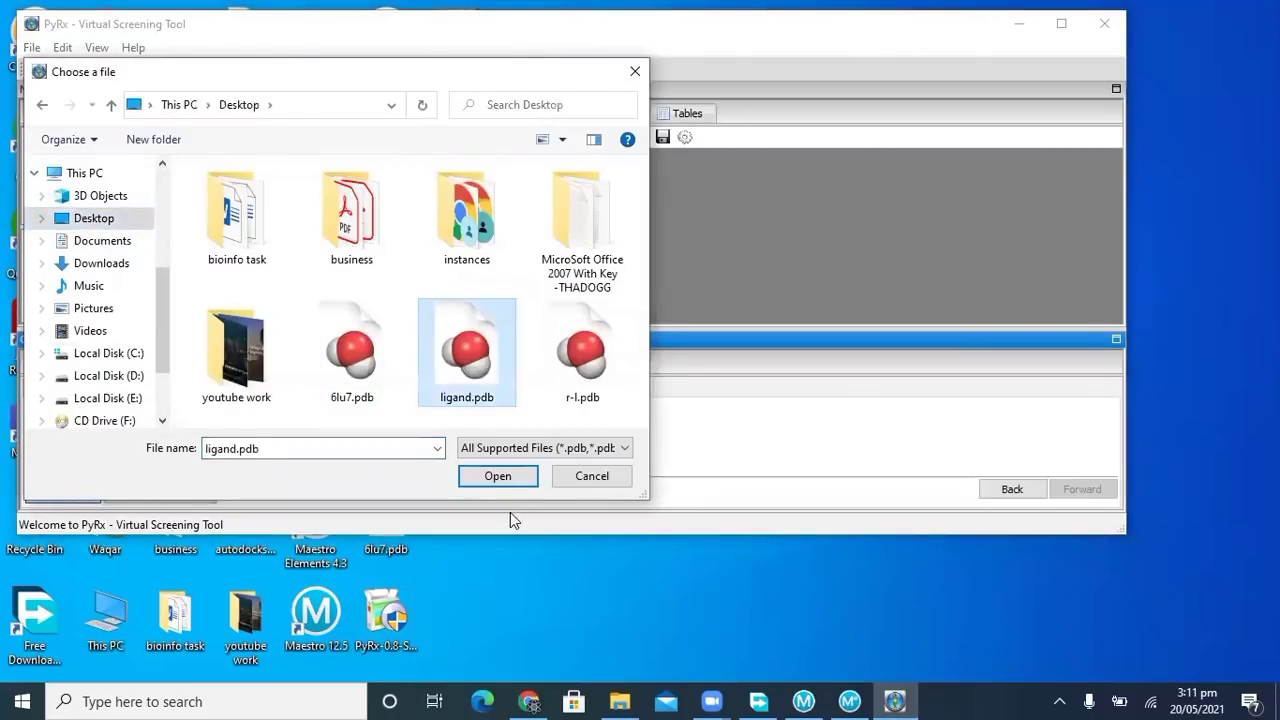
{"action": "left_click", "coordinate": [504, 478]}
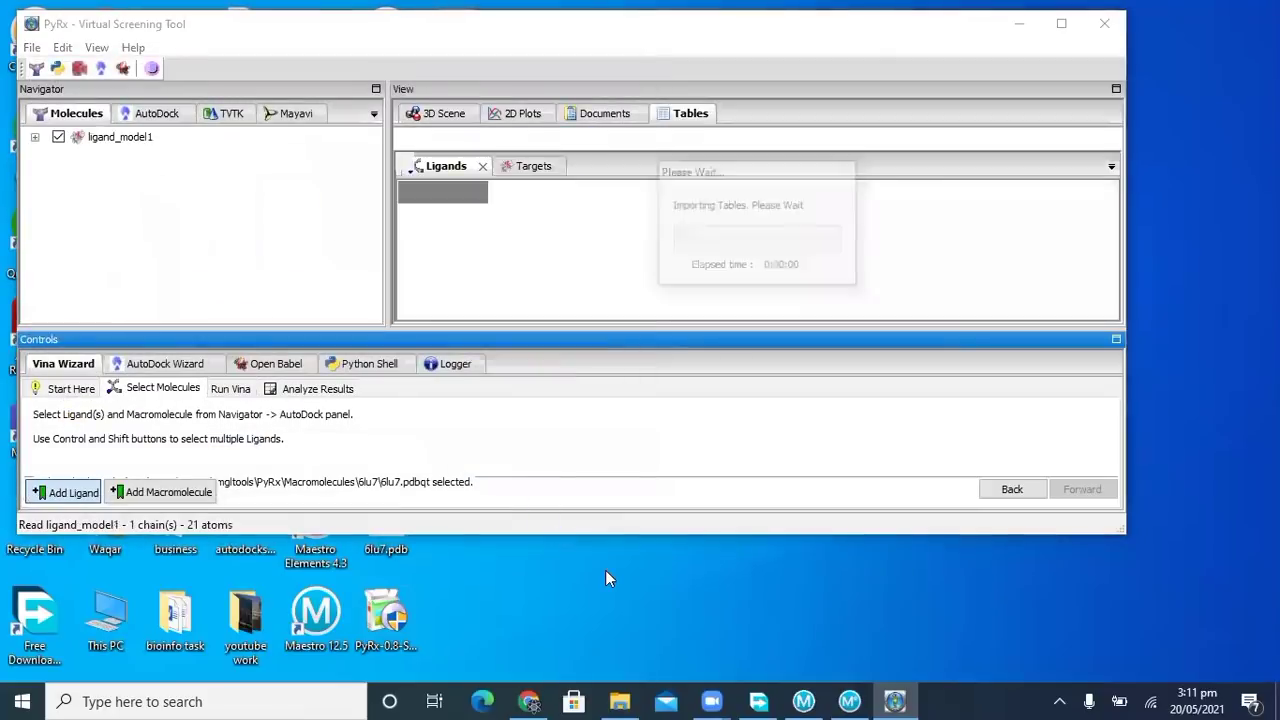
- Load 6lu7.pdb from the Desktop again as the docking macromolecule
{"action": "left_click", "coordinate": [167, 492]}
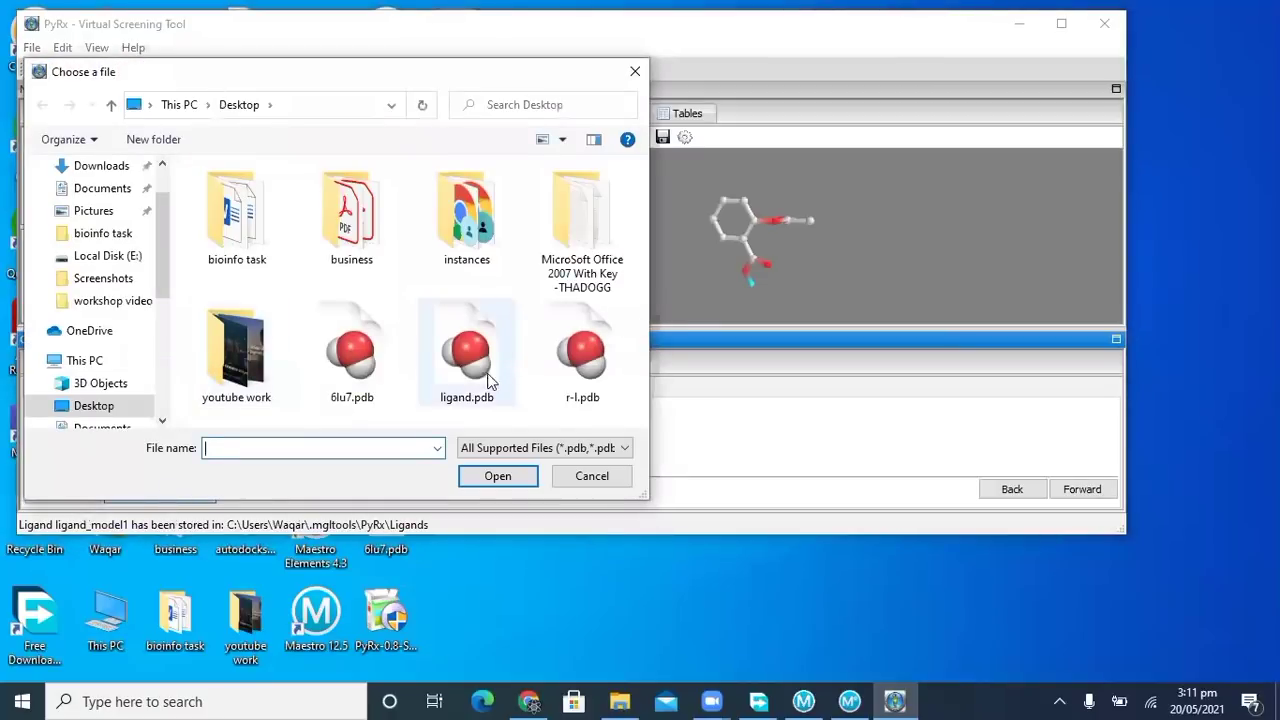
{"action": "left_click", "coordinate": [373, 345]}
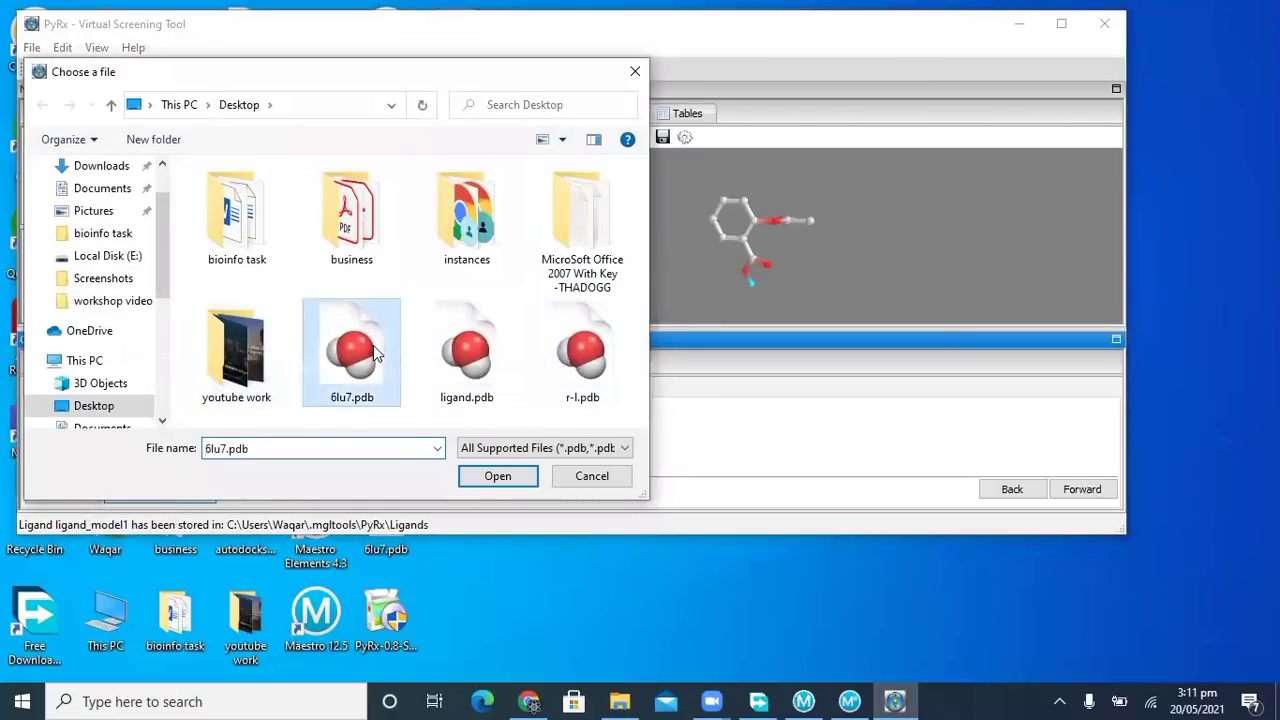
{"action": "left_click", "coordinate": [498, 476]}
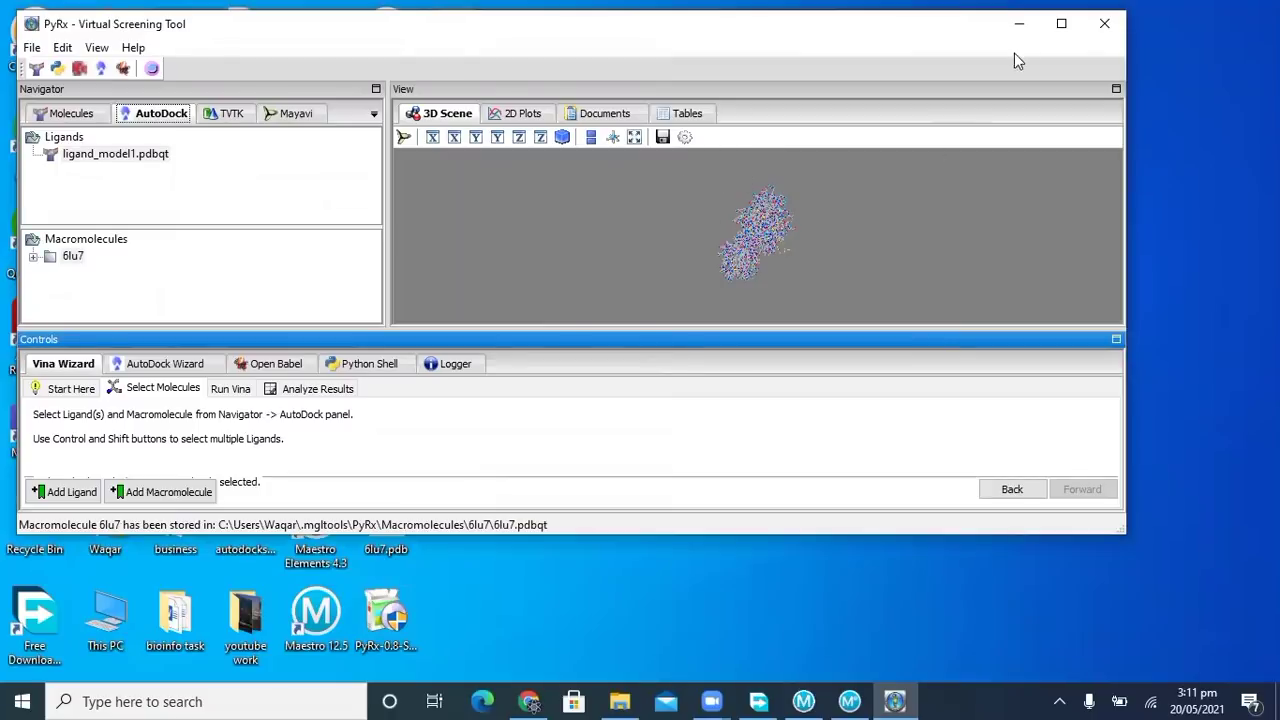
- Maximize PyRx, select the 6lu7 macromolecule and the ligand_model1.pdbqt ligand, and proceed to the Run Vina stage
{"action": "left_click", "coordinate": [1061, 23]}
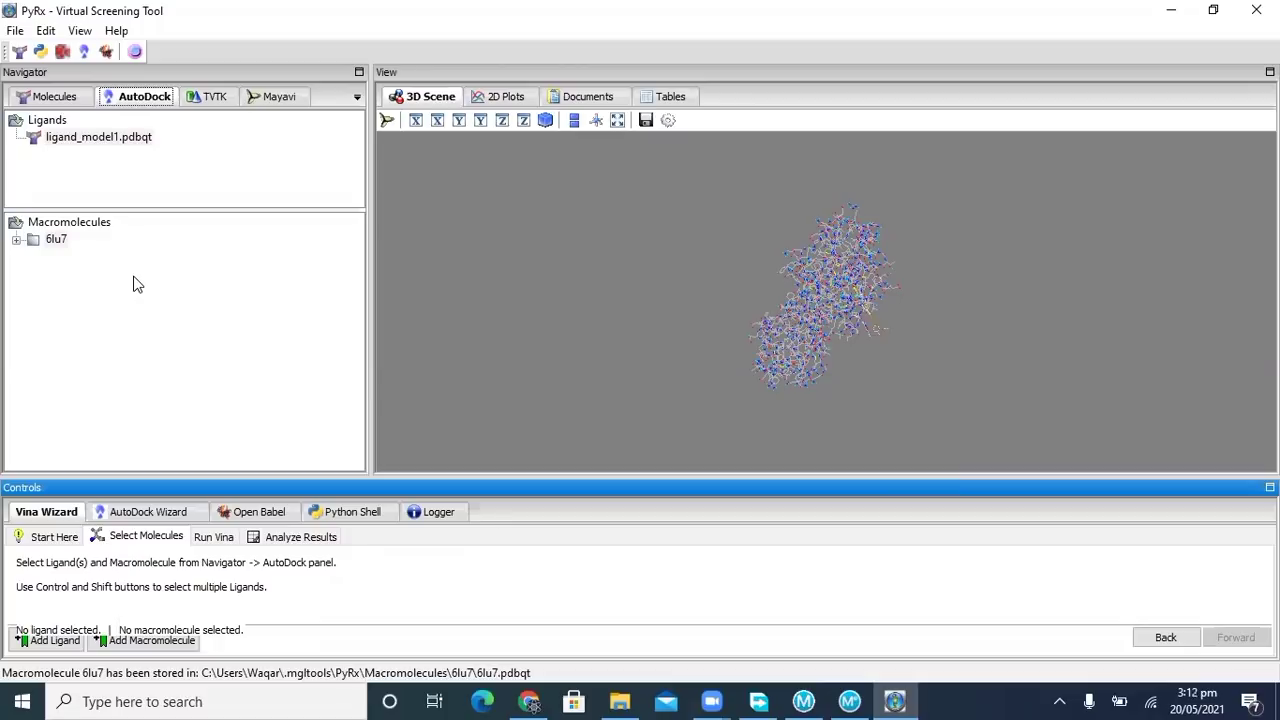
{"action": "left_click", "coordinate": [62, 243]}
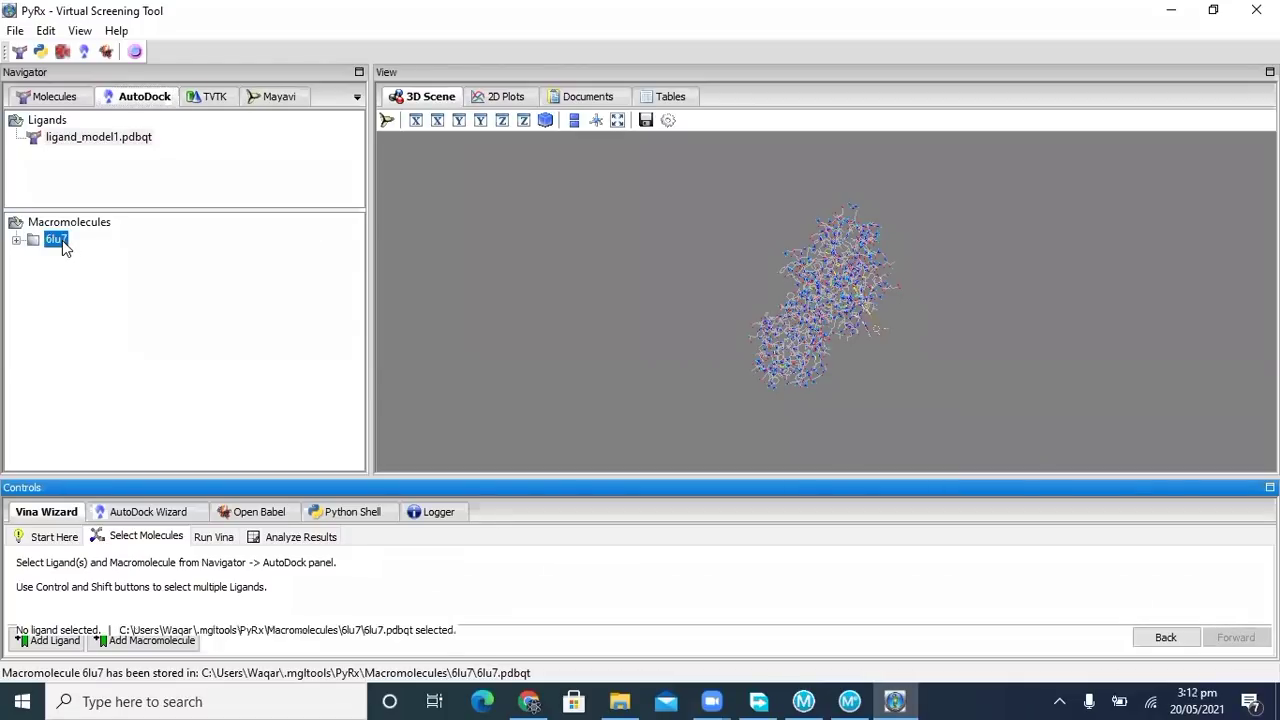
{"action": "left_click", "coordinate": [124, 139]}
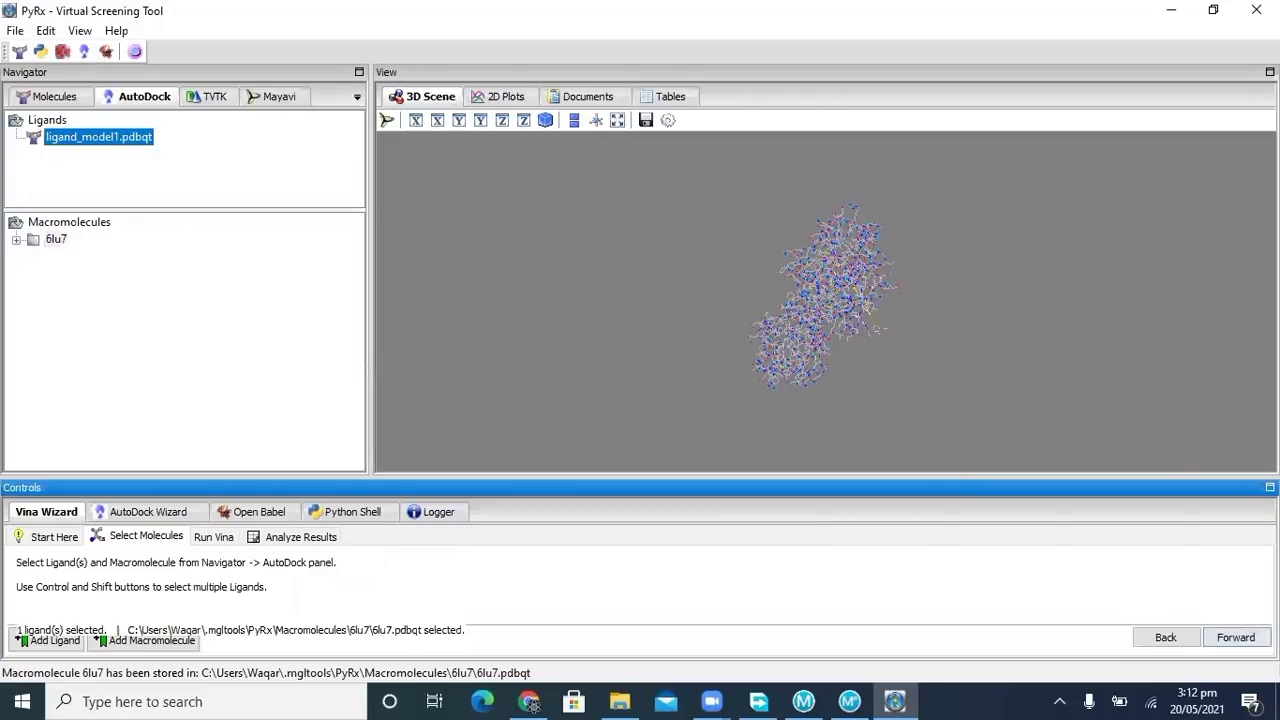
{"action": "left_click", "coordinate": [1236, 637]}
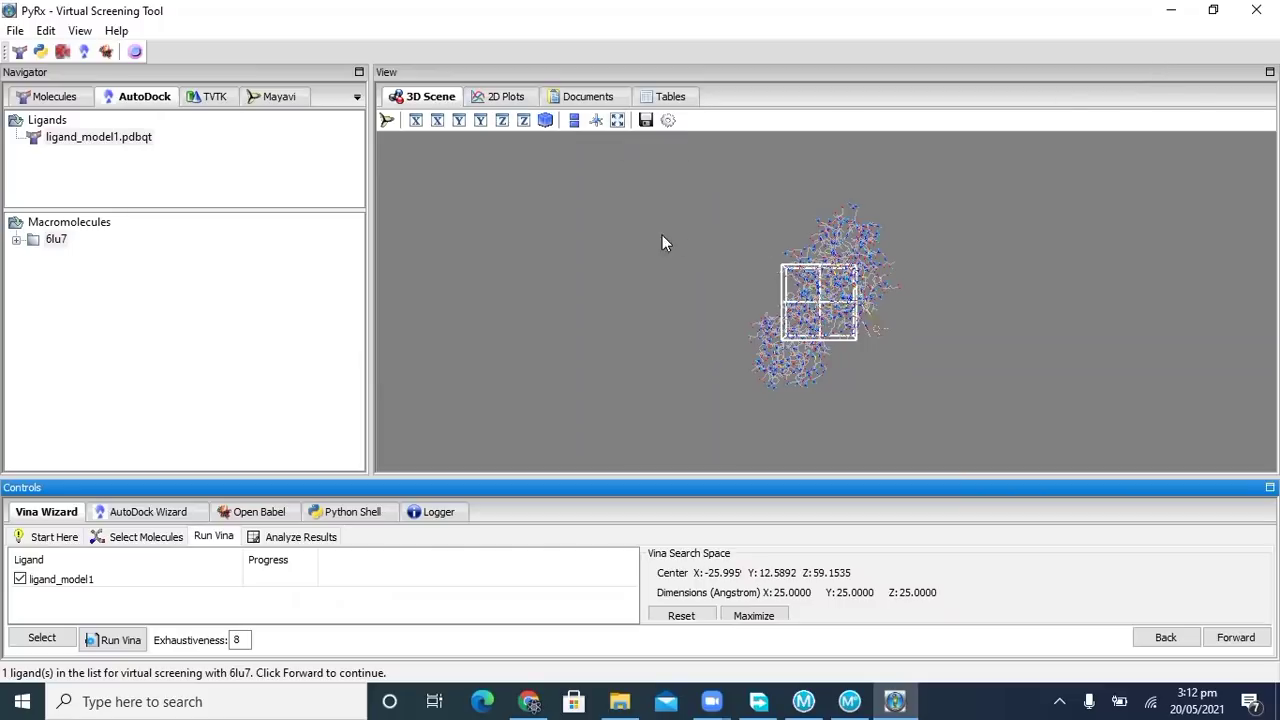
- Show the 3D scene full screen and enlarge the Vina search box in all directions to enclose the whole protein
{"action": "left_click", "coordinate": [618, 121]}
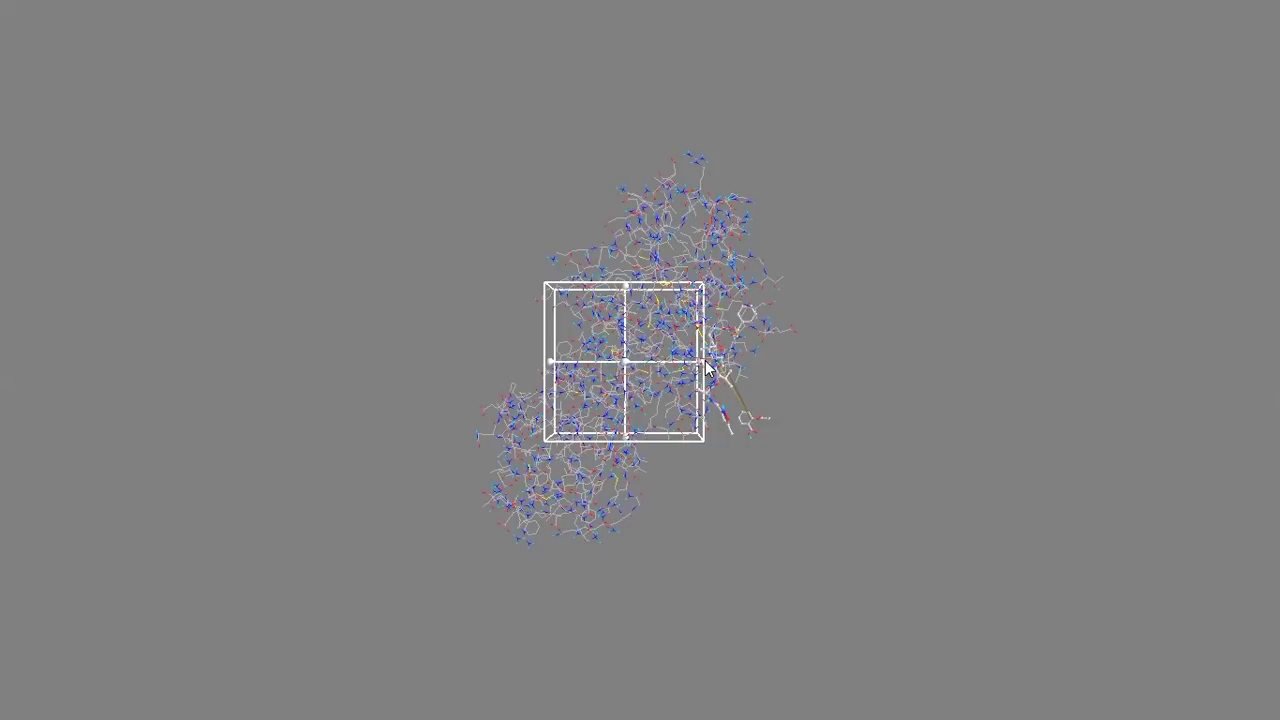
{"action": "left_click_drag", "start_coordinate": [707, 368], "coordinate": [806, 375]}
{"action": "left_click_drag", "start_coordinate": [678, 440], "coordinate": [672, 558]}
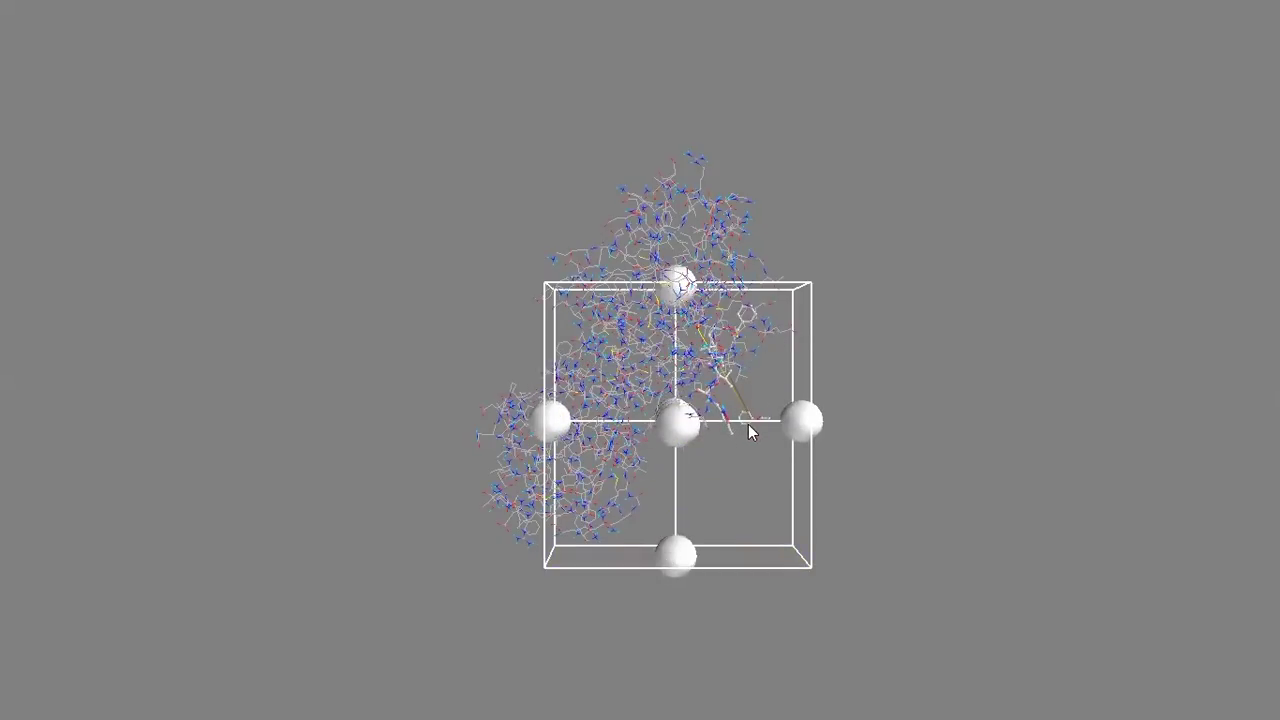
{"action": "left_click_drag", "start_coordinate": [550, 421], "coordinate": [443, 413]}
{"action": "left_click_drag", "start_coordinate": [620, 285], "coordinate": [632, 108]}
{"action": "left_click_drag", "start_coordinate": [893, 402], "coordinate": [332, 323]}
{"action": "left_click_drag", "start_coordinate": [616, 335], "coordinate": [761, 345]}
{"action": "left_click_drag", "start_coordinate": [558, 540], "coordinate": [560, 570]}
- Inspect from several angles whether the enlarged search box encloses the whole 6lu7 protein
{"action": "left_click_drag", "start_coordinate": [977, 449], "coordinate": [969, 119]}
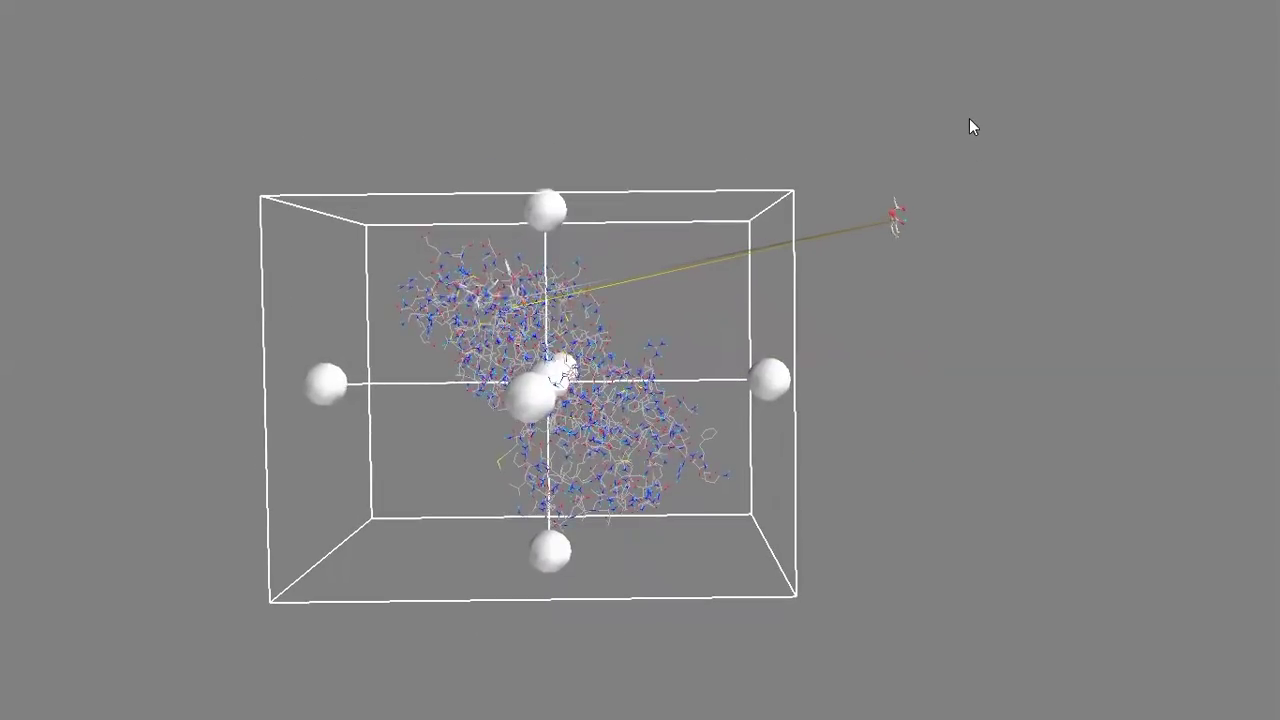
{"action": "left_click_drag", "start_coordinate": [983, 286], "coordinate": [400, 271]}
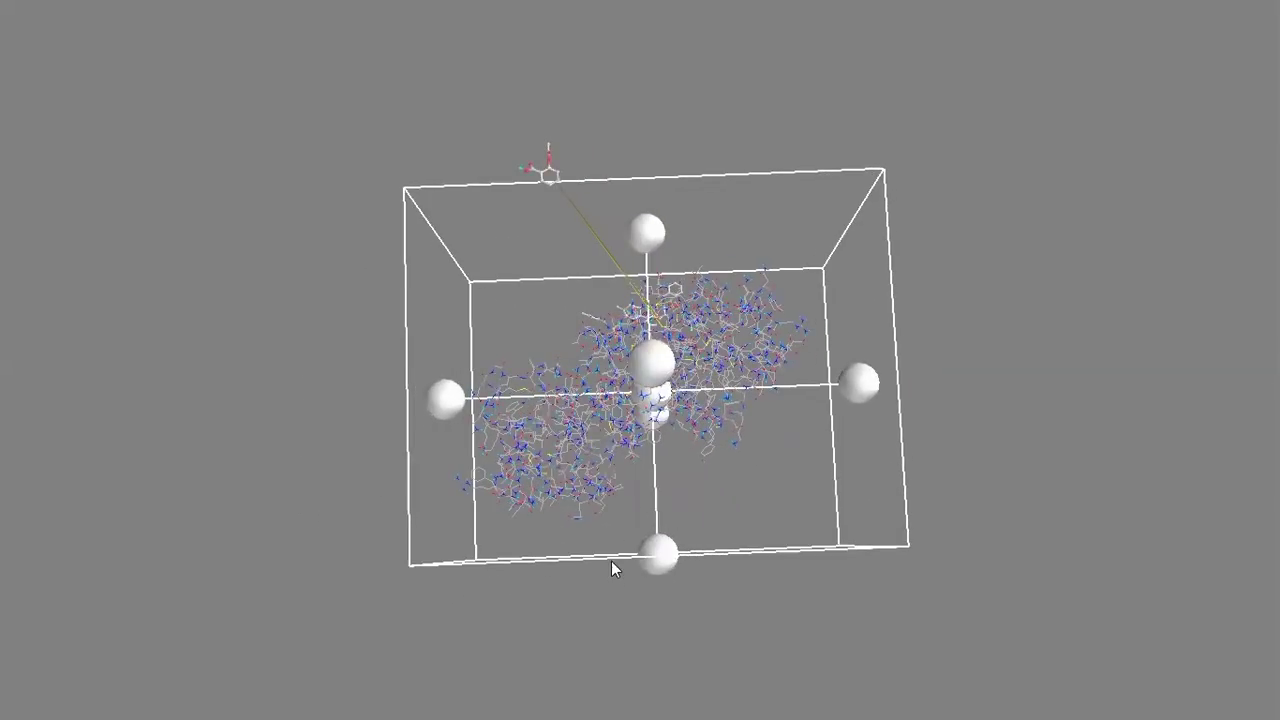
{"action": "left_click_drag", "start_coordinate": [611, 580], "coordinate": [604, 347]}
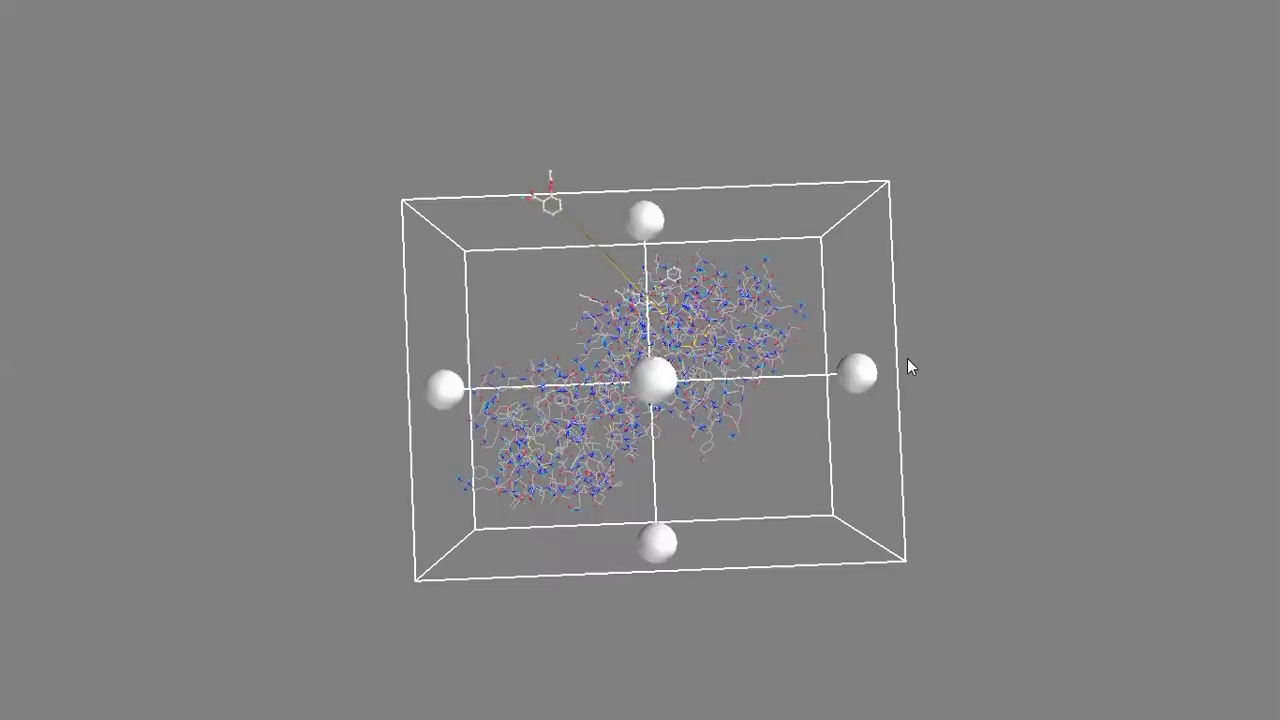
{"action": "left_click_drag", "start_coordinate": [1001, 456], "coordinate": [663, 476]}
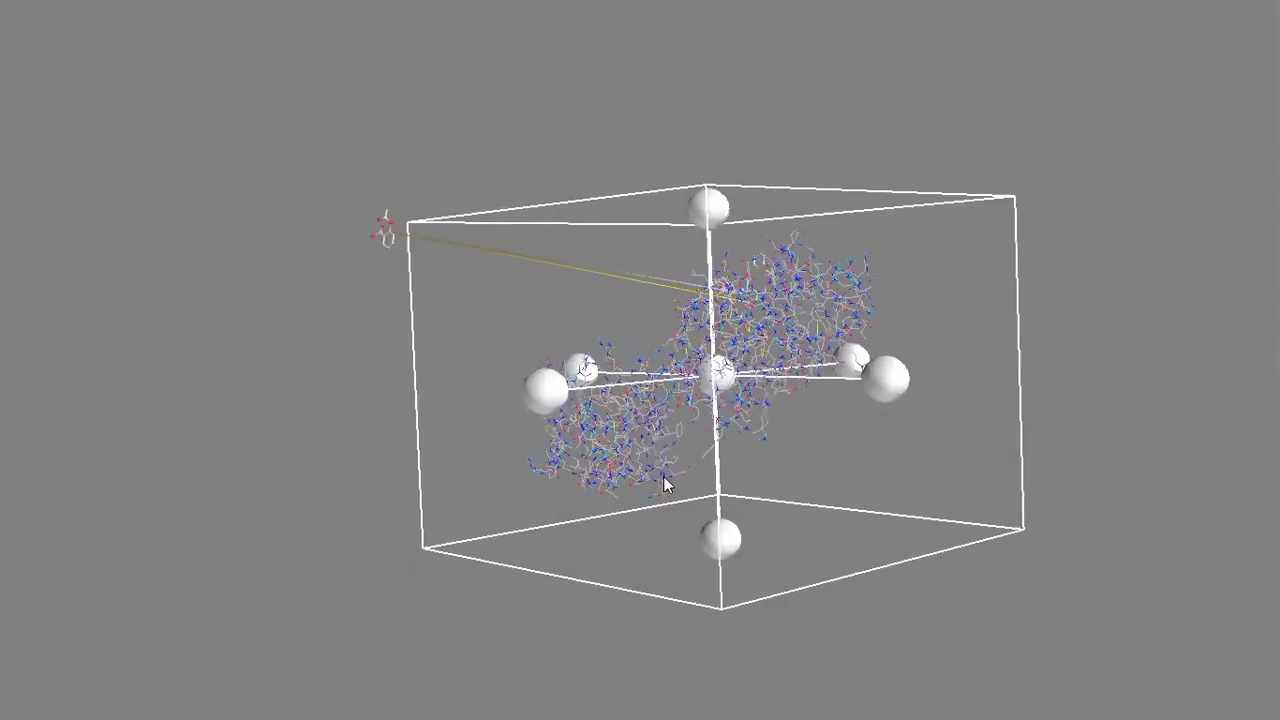
{"action": "left_click_drag", "start_coordinate": [489, 474], "coordinate": [973, 470]}
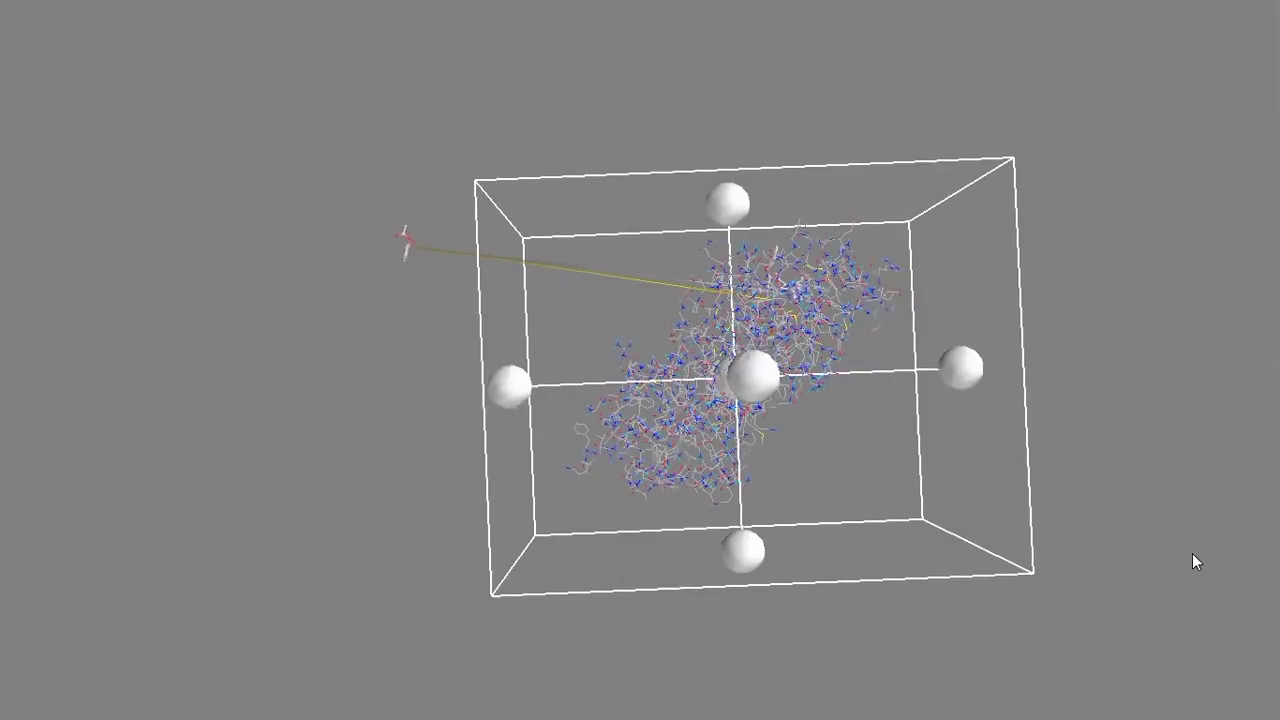
{"action": "left_click_drag", "start_coordinate": [1192, 553], "coordinate": [1063, 572]}
{"action": "left_click_drag", "start_coordinate": [695, 549], "coordinate": [637, 298]}
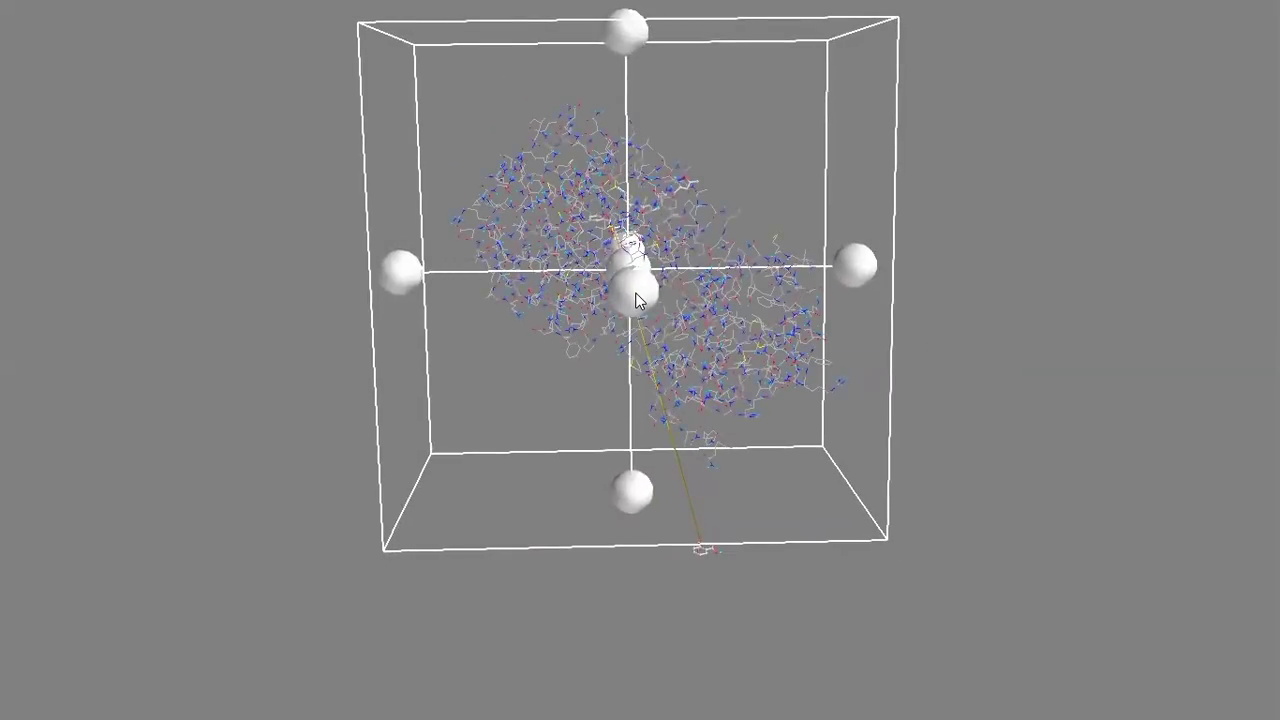